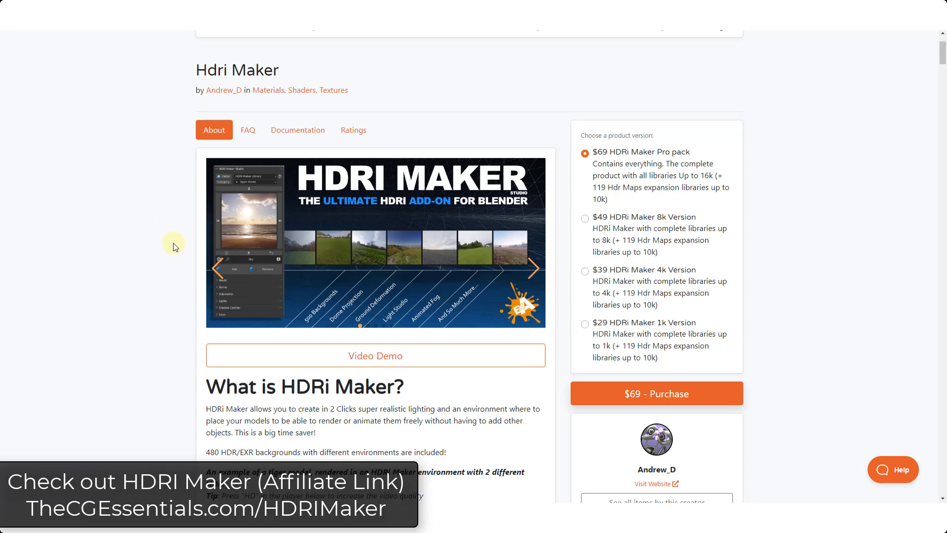
Step: Examine the HDRi Maker product page, reading its description and the dome, hook system, vehicle animation and projection examples
scroll(171, 241, down, 2)
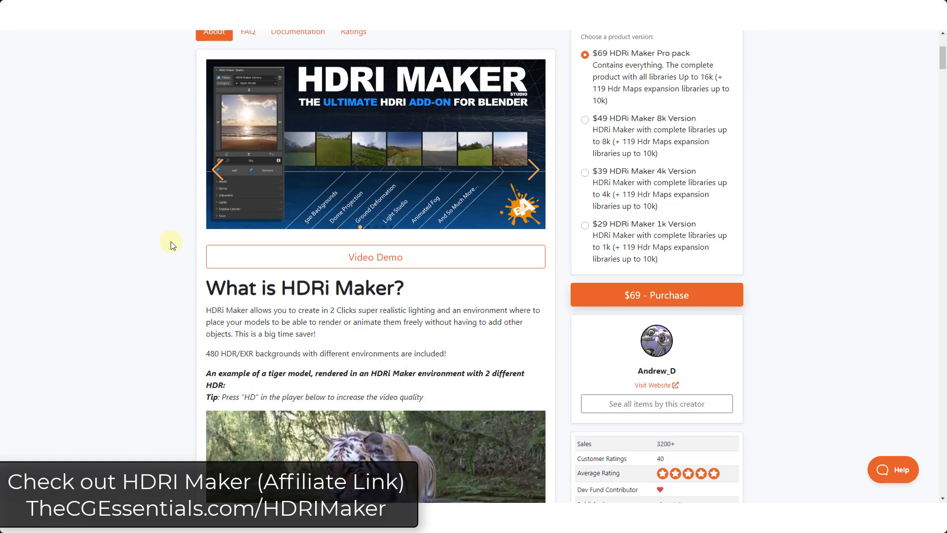
scroll(171, 242, up, 1)
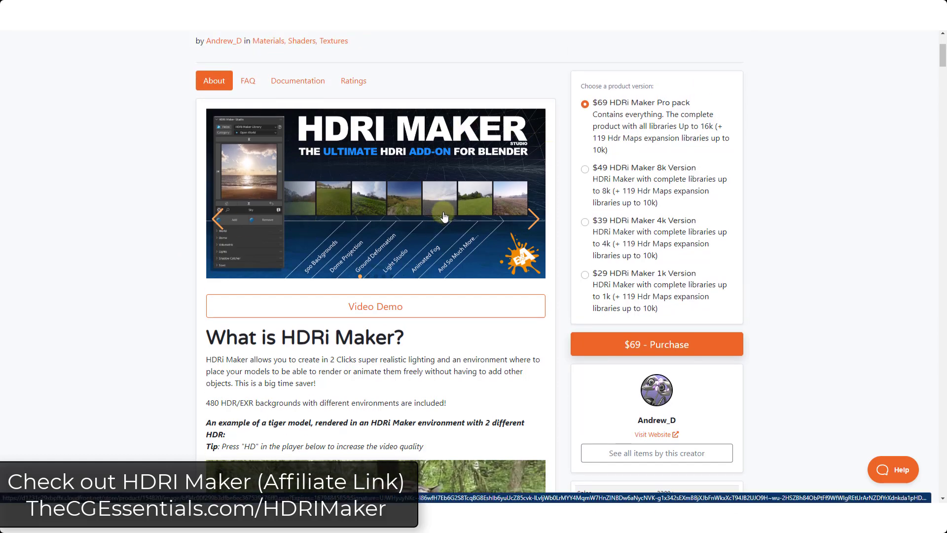
scroll(220, 254, down, 2)
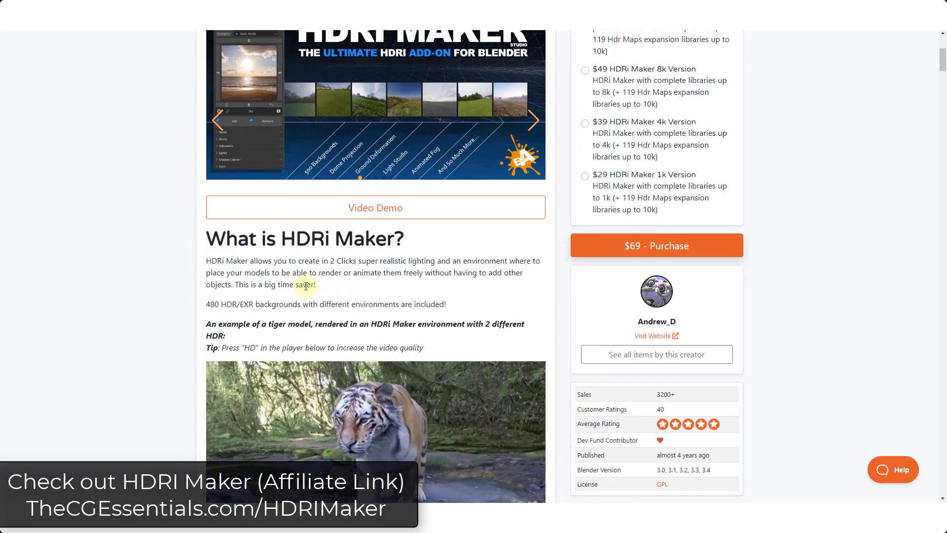
scroll(305, 222, down, 2)
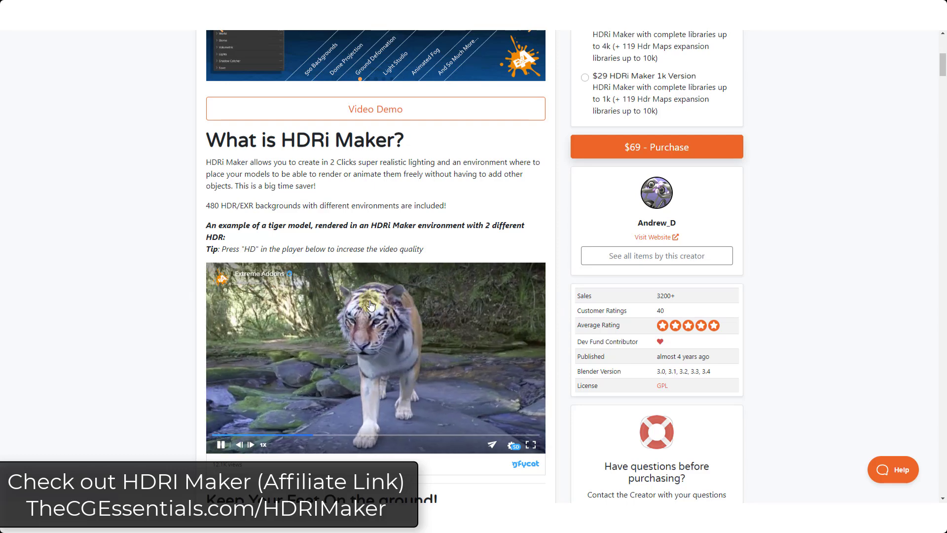
scroll(395, 321, down, 1)
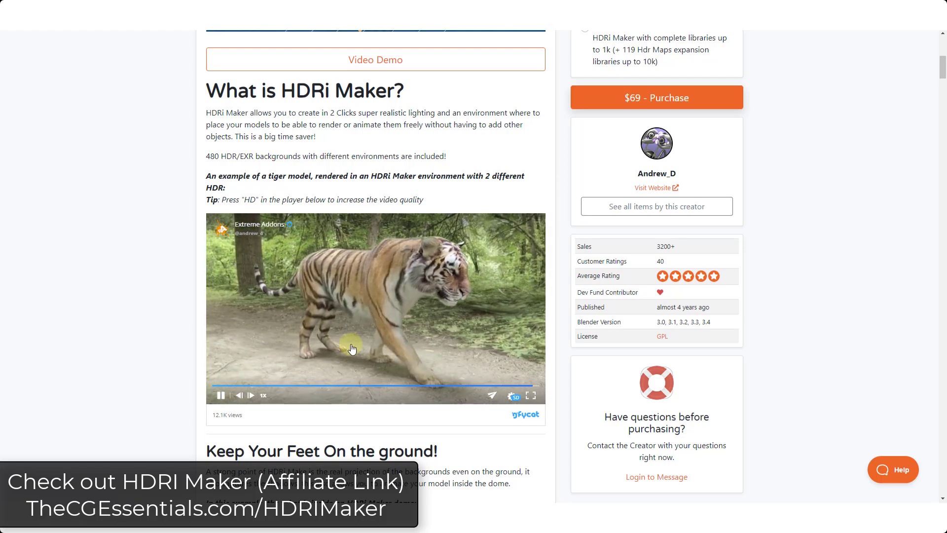
scroll(352, 349, down, 6)
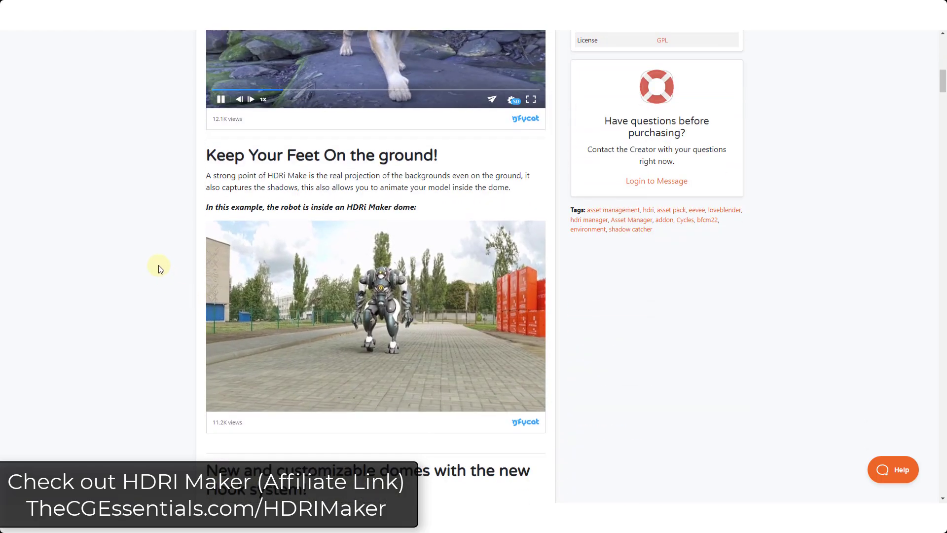
scroll(158, 265, down, 1)
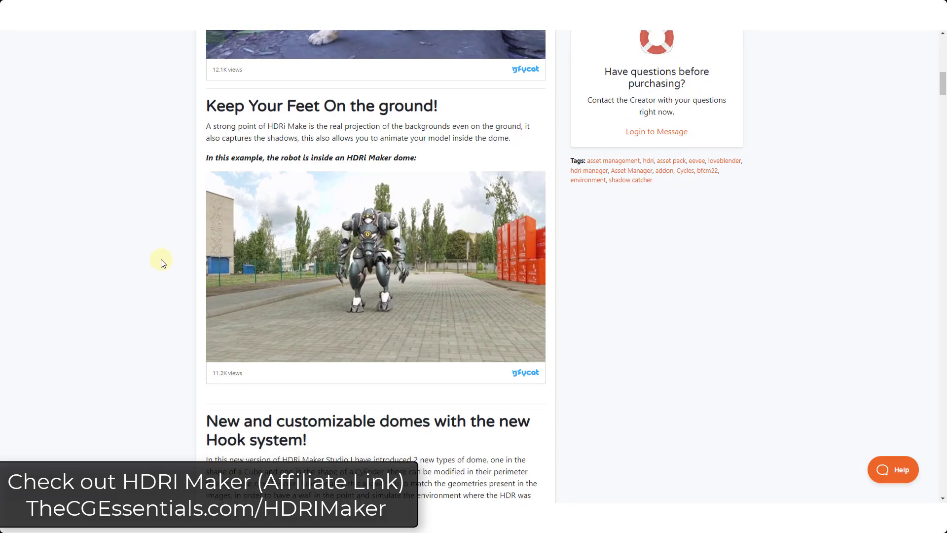
scroll(161, 260, down, 3)
scroll(161, 265, down, 3)
scroll(160, 264, down, 2)
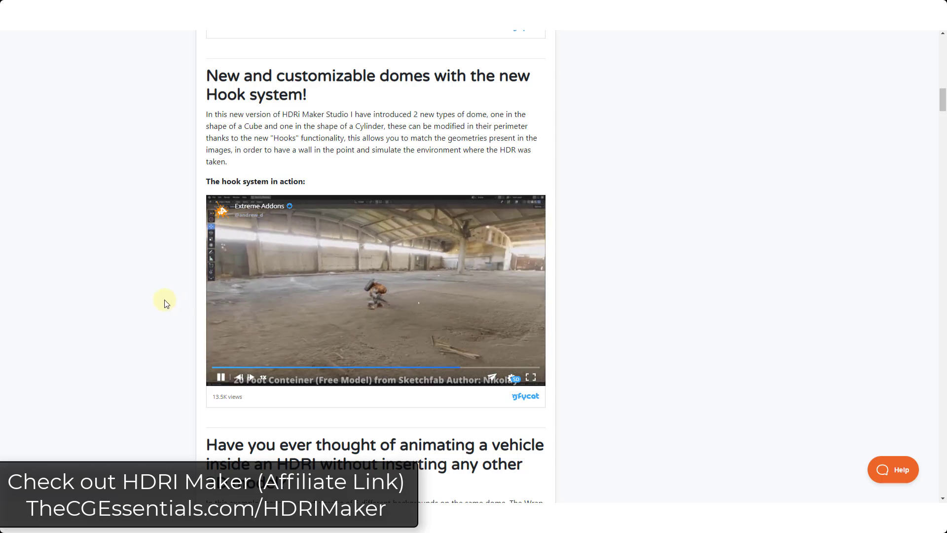
scroll(141, 298, down, 3)
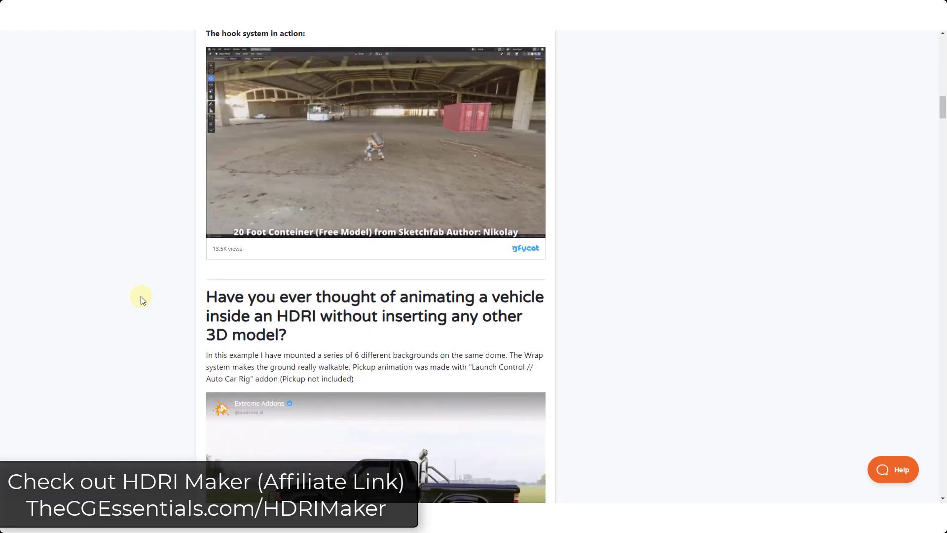
scroll(141, 296, down, 11)
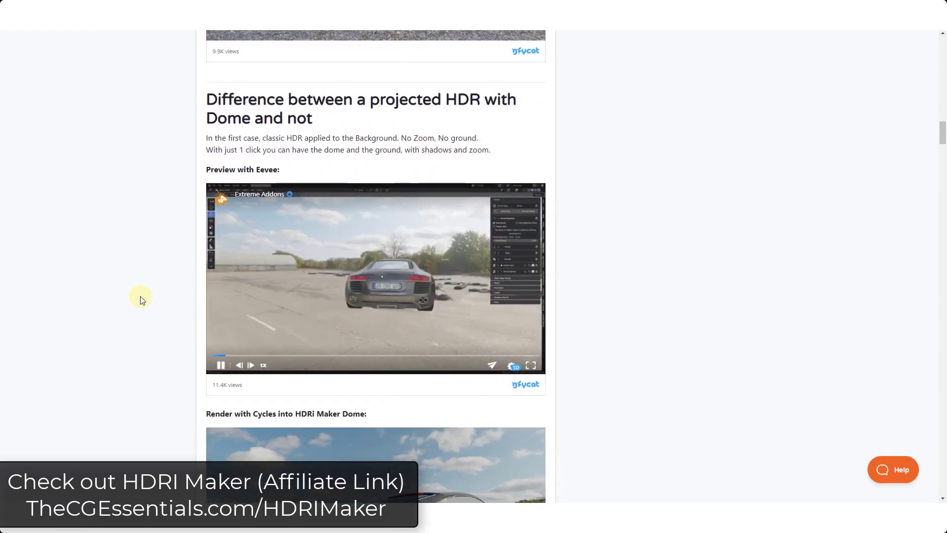
scroll(141, 296, down, 11)
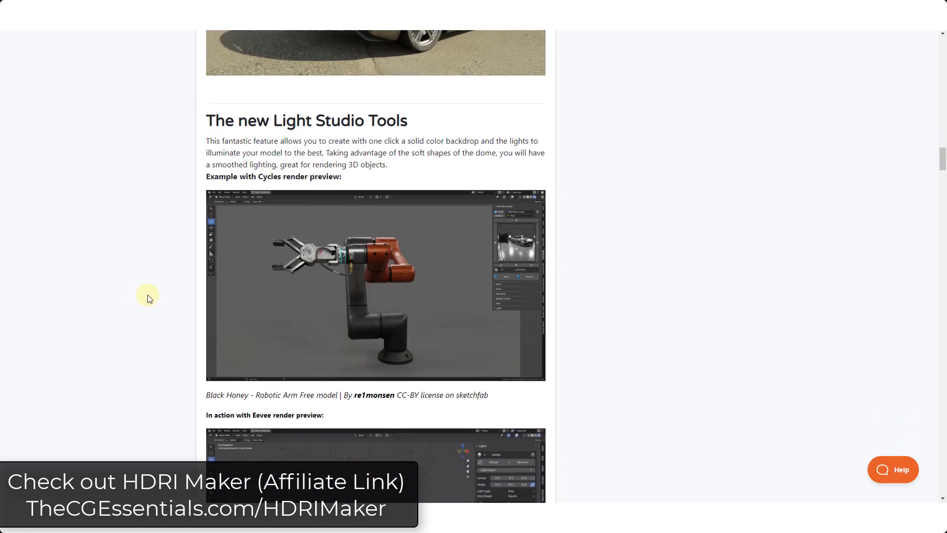
Step: Examine the HDRi Maker product versions, the note on included HDR/EXR backgrounds and the description of the Light Studio Tools
drag(943, 160, 938, 41)
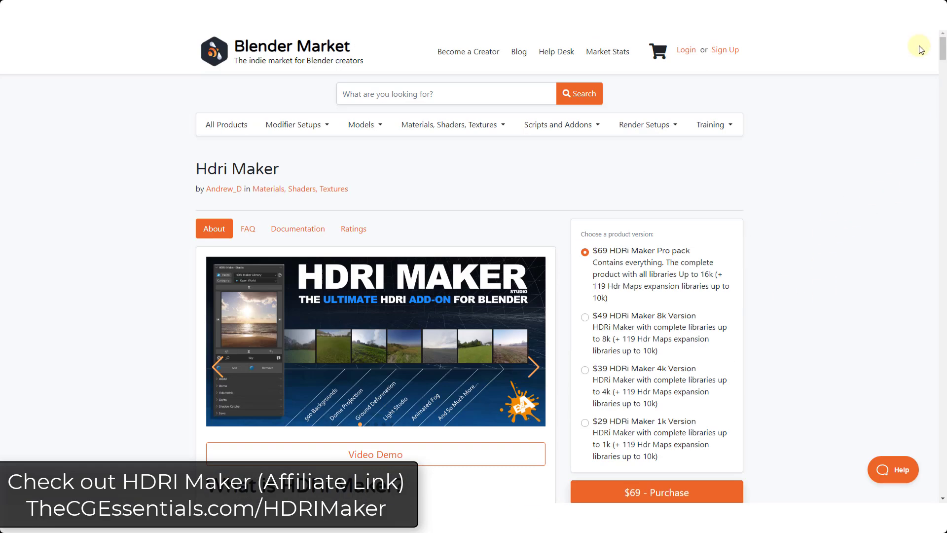
scroll(689, 292, down, 2)
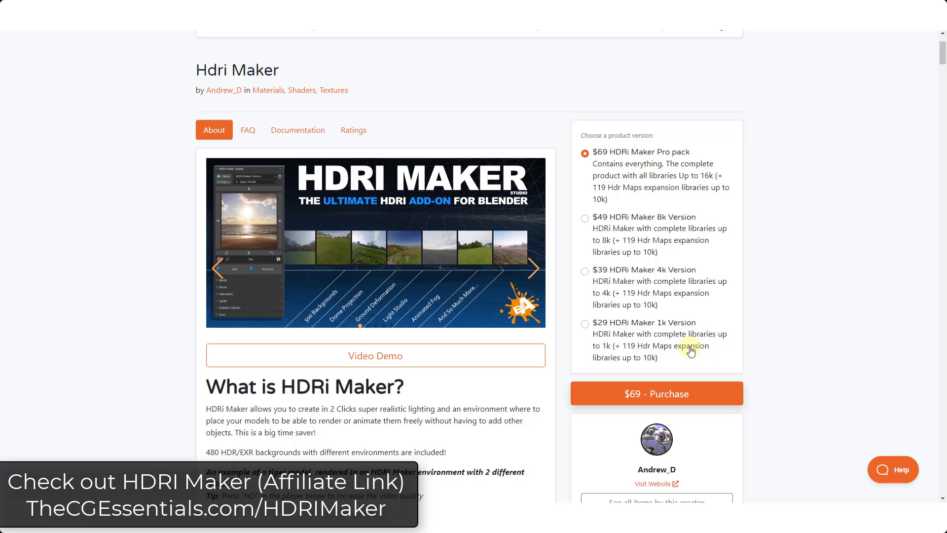
scroll(693, 345, down, 1)
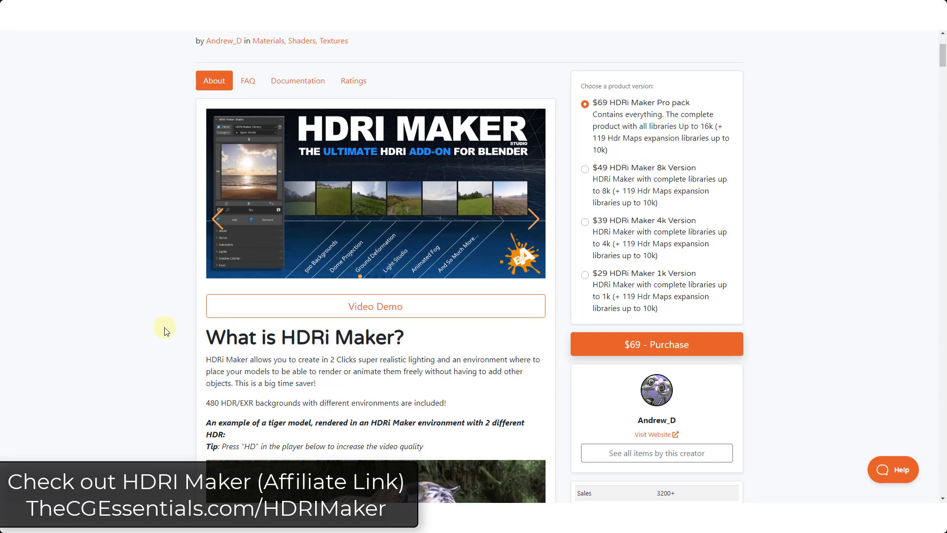
scroll(164, 328, down, 3)
drag(207, 255, 451, 260)
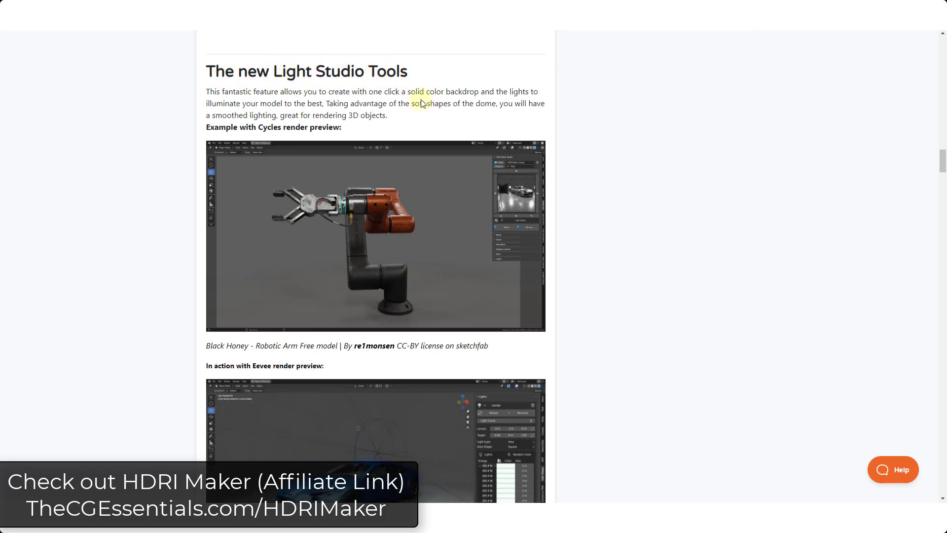
drag(409, 94, 477, 93)
scroll(407, 121, down, 1)
click(117, 294)
scroll(197, 296, down, 3)
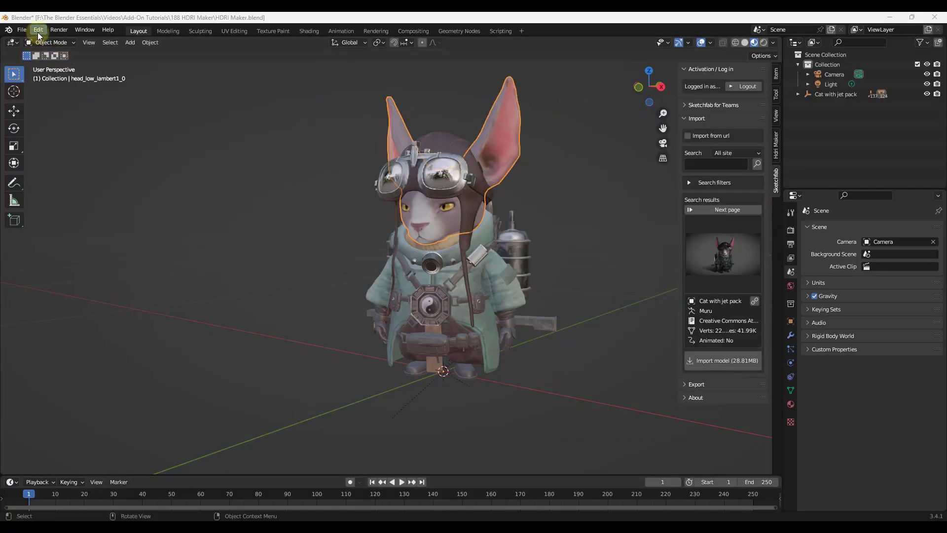
Step: Open Blender's add-on preferences, expand the HDRi Maker entry and enlarge the window to show its settings
click(39, 31)
click(78, 171)
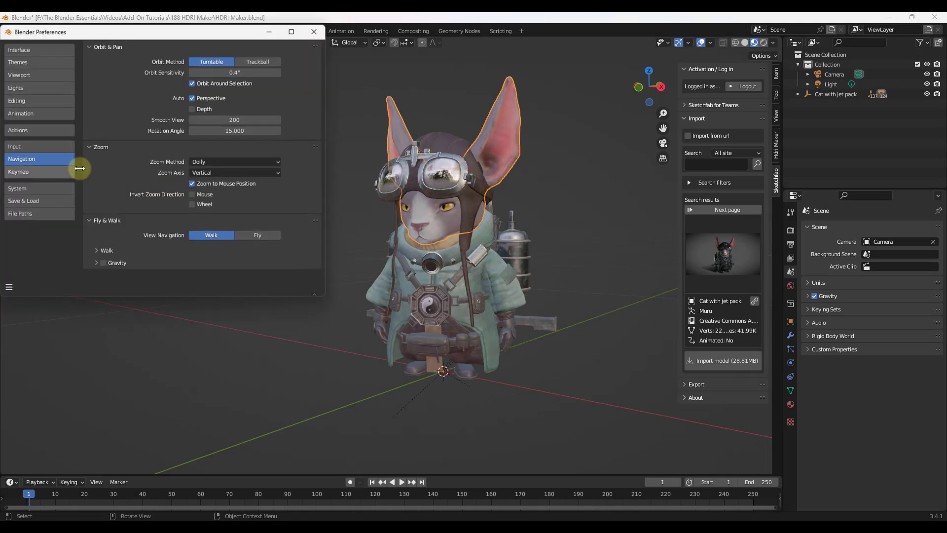
click(35, 131)
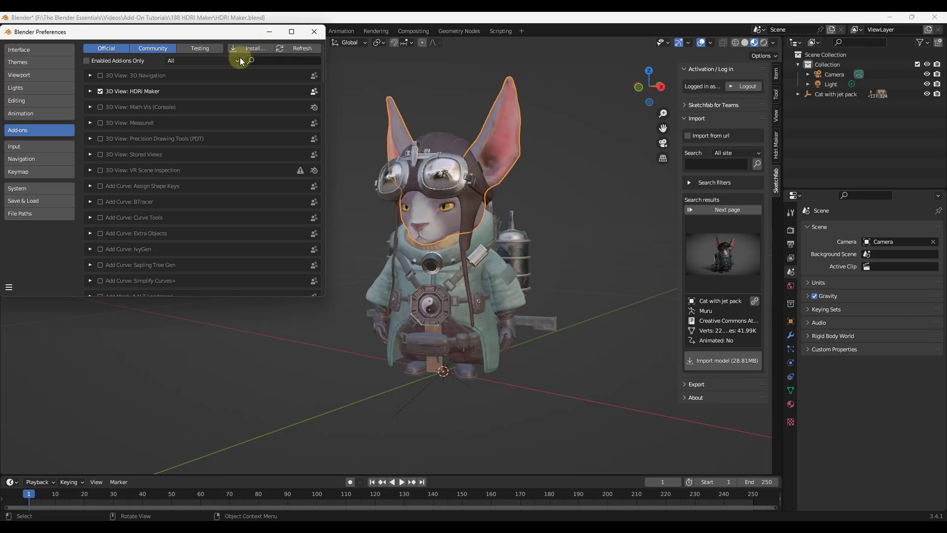
click(90, 95)
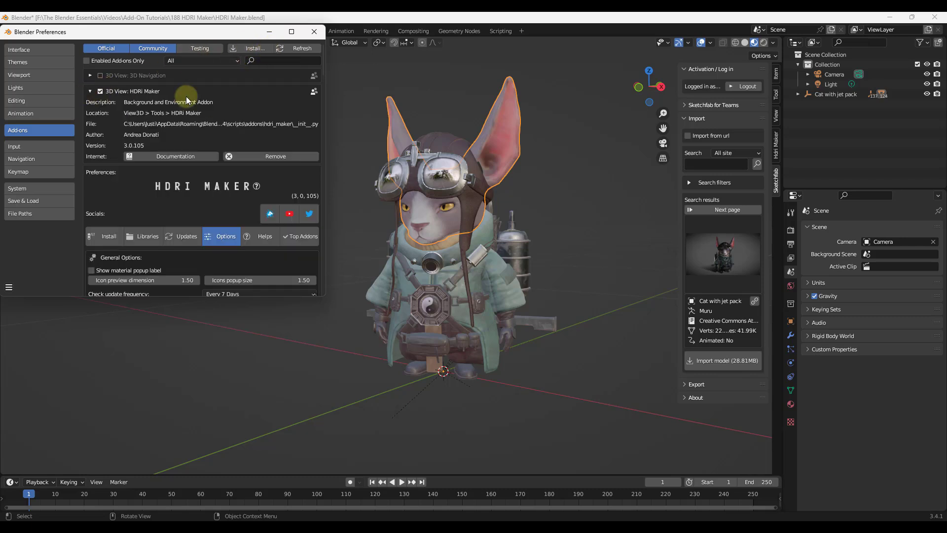
scroll(207, 162, down, 1)
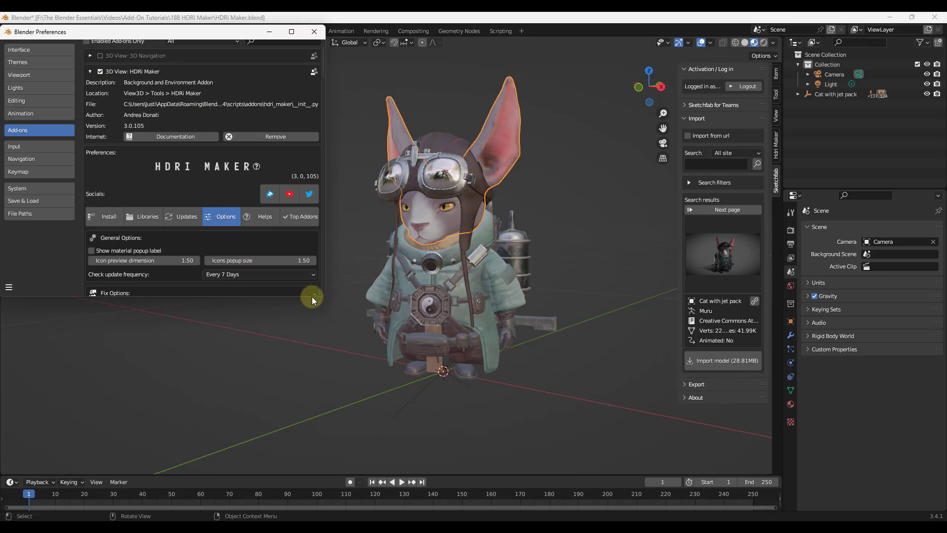
drag(323, 298, 370, 441)
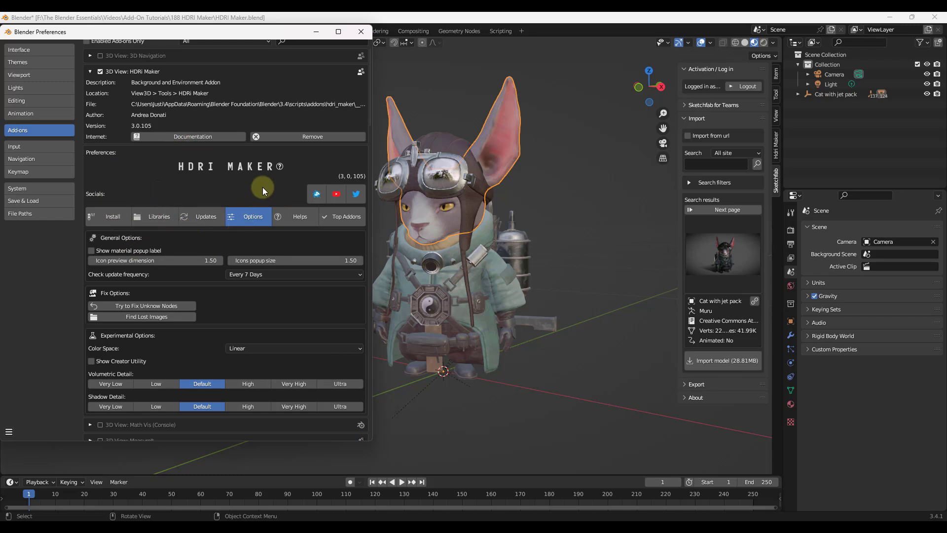
Step: Review HDRi Maker's library installation settings, including choosing the default library path and the exapack files, without making a selection
click(108, 217)
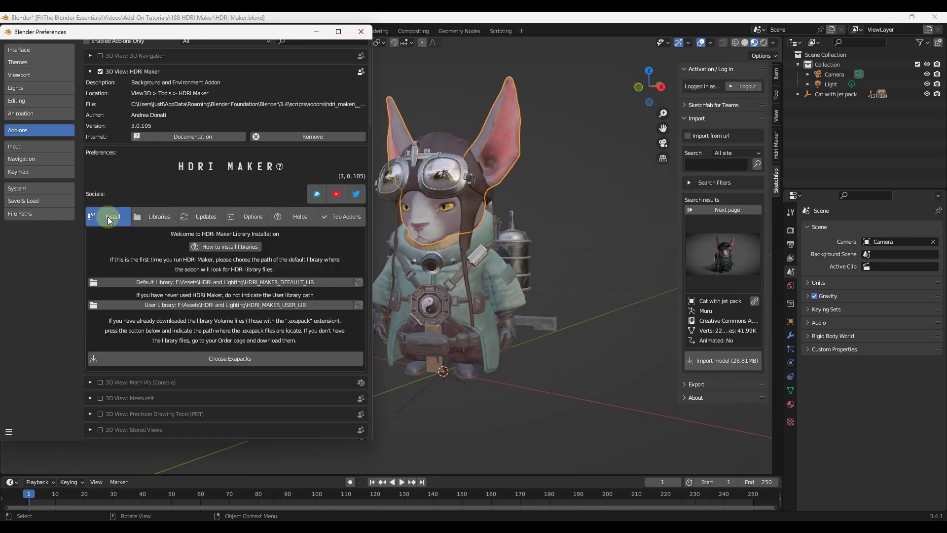
click(160, 215)
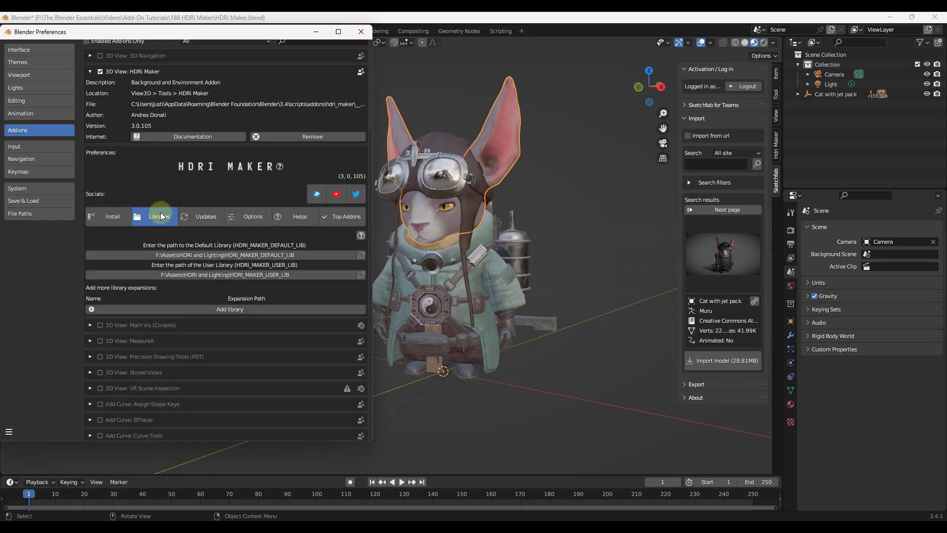
click(108, 218)
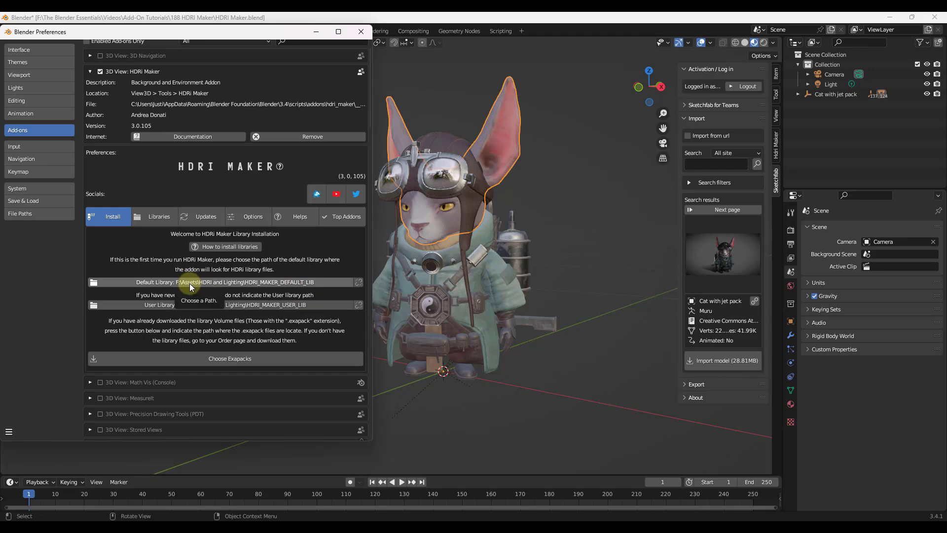
click(274, 281)
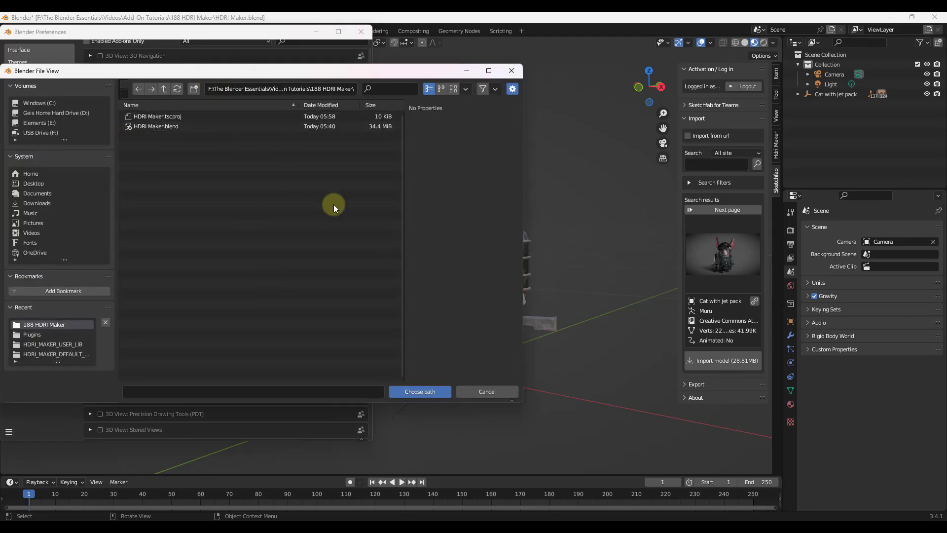
click(512, 70)
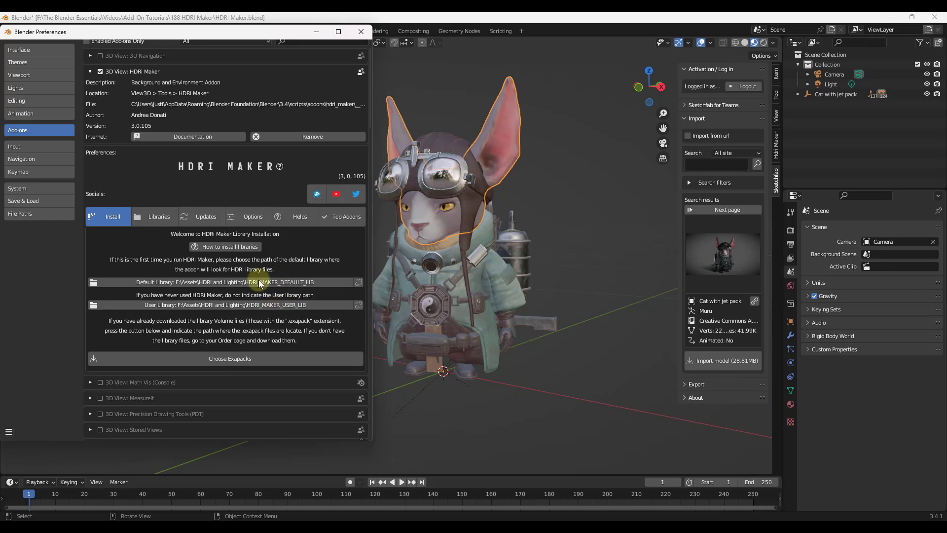
click(247, 359)
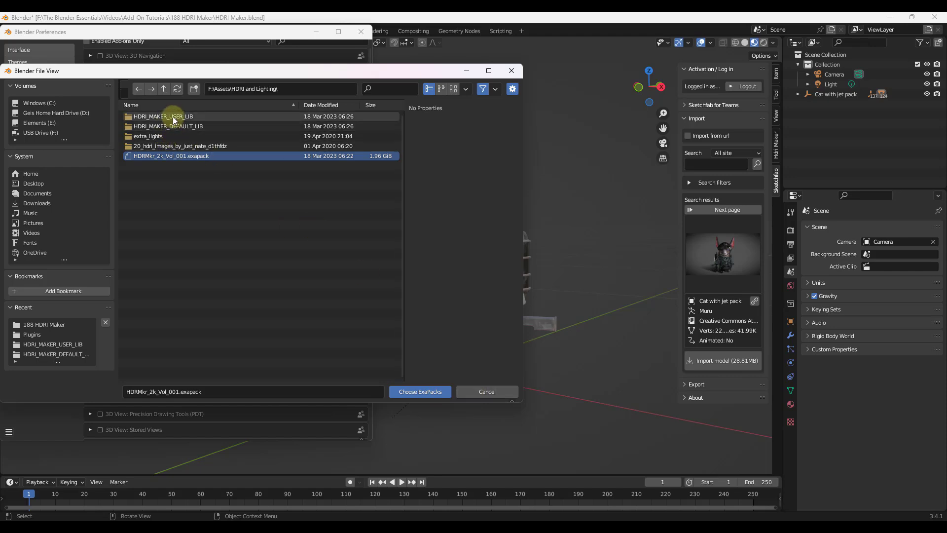
click(487, 391)
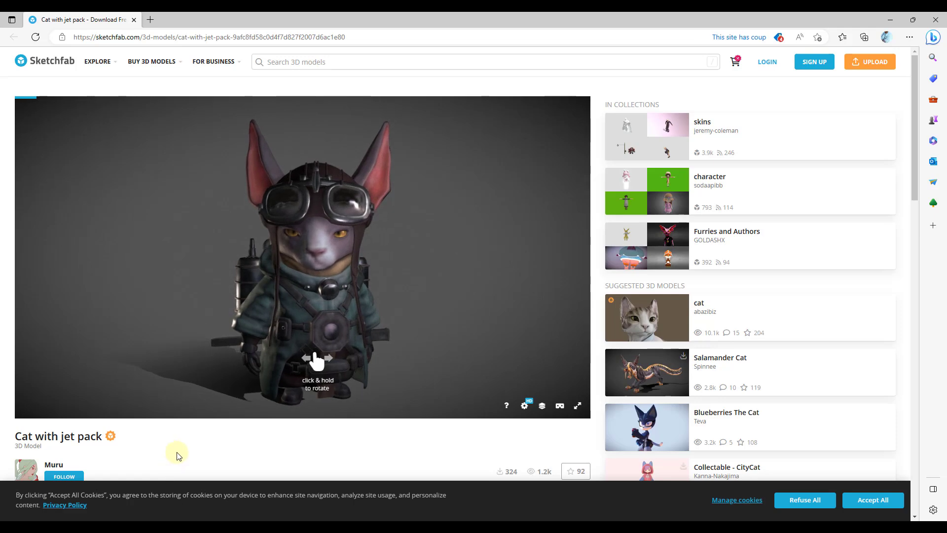
Step: View the Cat with jet pack model page on Sketchfab in the browser
scroll(179, 456, down, 1)
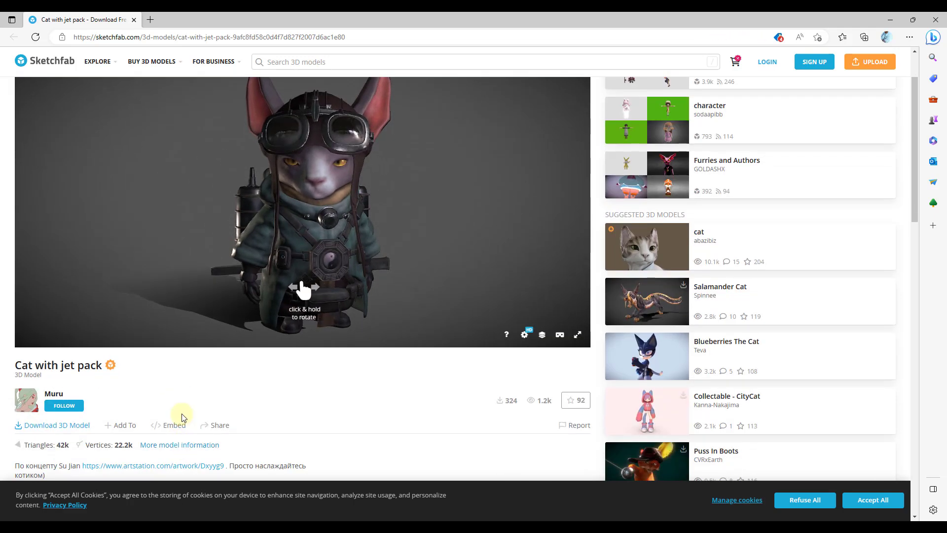
scroll(182, 414, up, 1)
scroll(96, 439, down, 3)
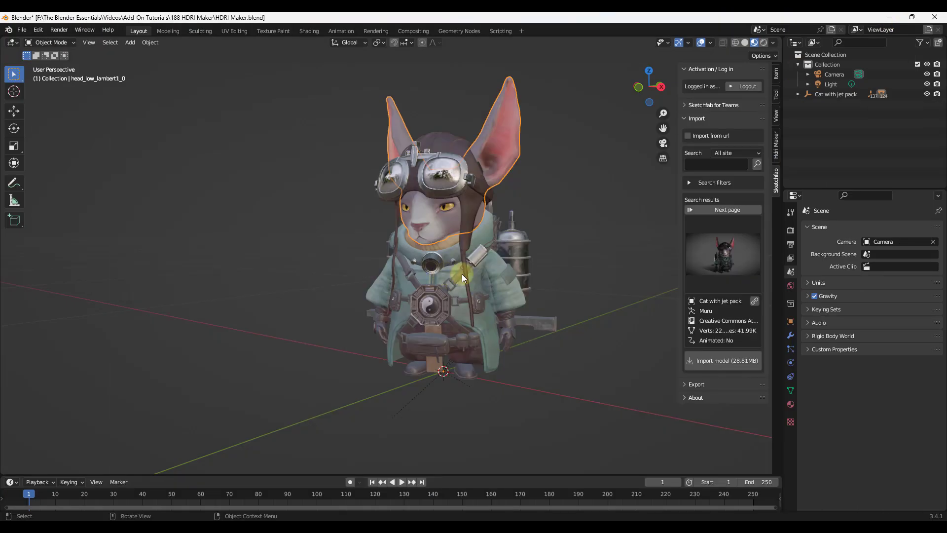
Step: Deselect the cat's head mesh in Blender and display the HDRi Maker Studio controls alongside the 3D view
scroll(462, 273, up, 1)
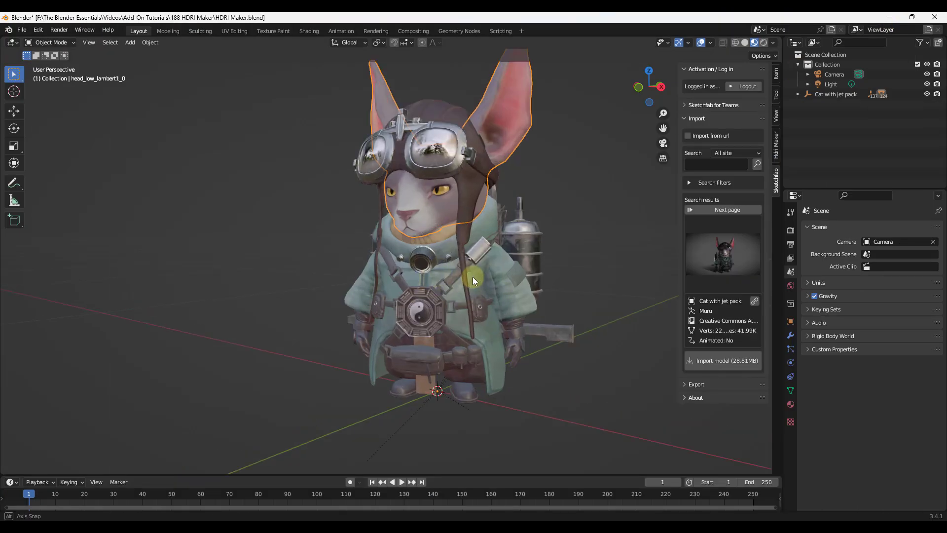
click(615, 220)
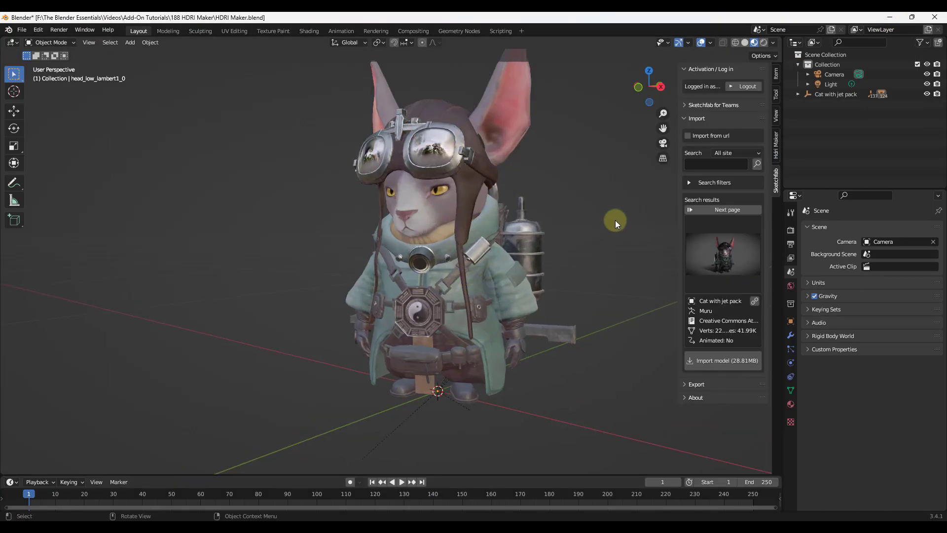
key(n)
middle_drag(398, 236, 507, 187)
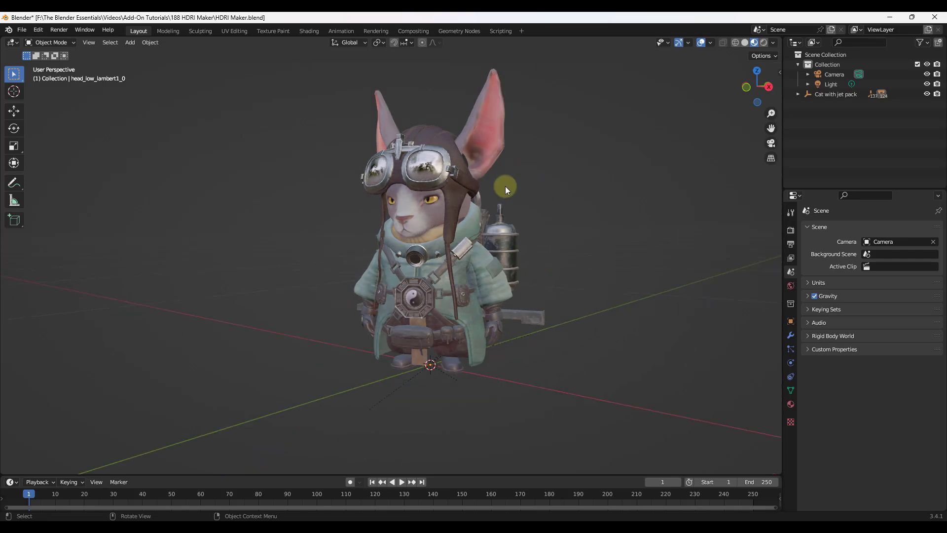
key(n)
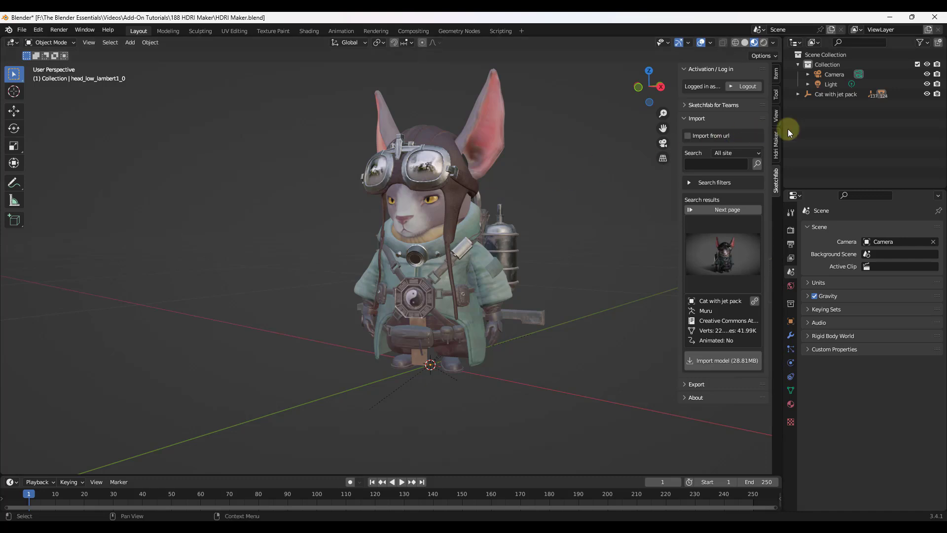
click(776, 148)
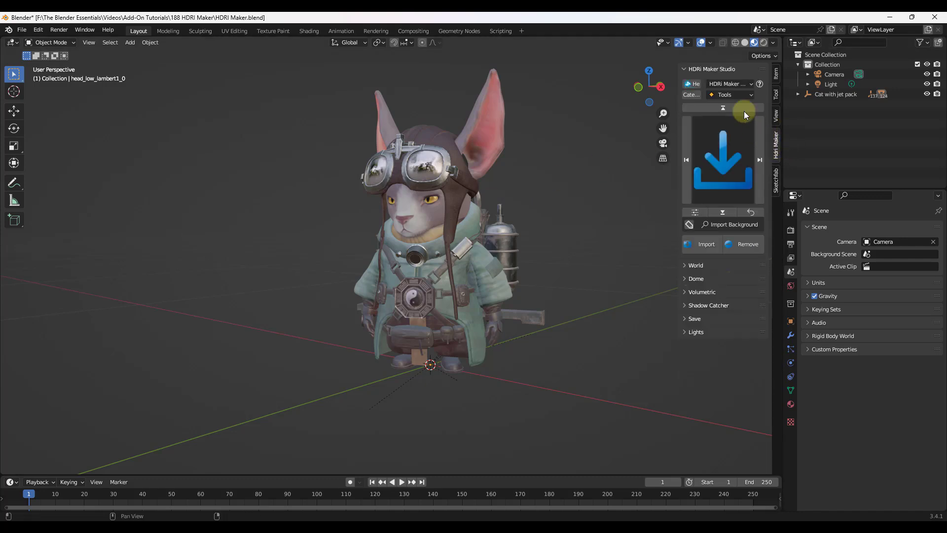
Step: Widen the HDRi Maker Studio sidebar, view the User Library and return to the HDRi Maker Library
drag(679, 157, 584, 153)
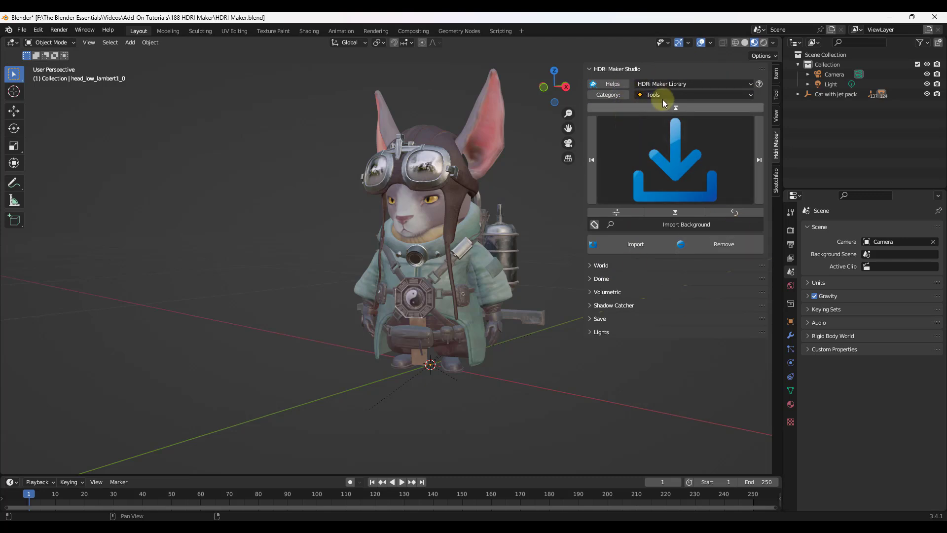
click(673, 84)
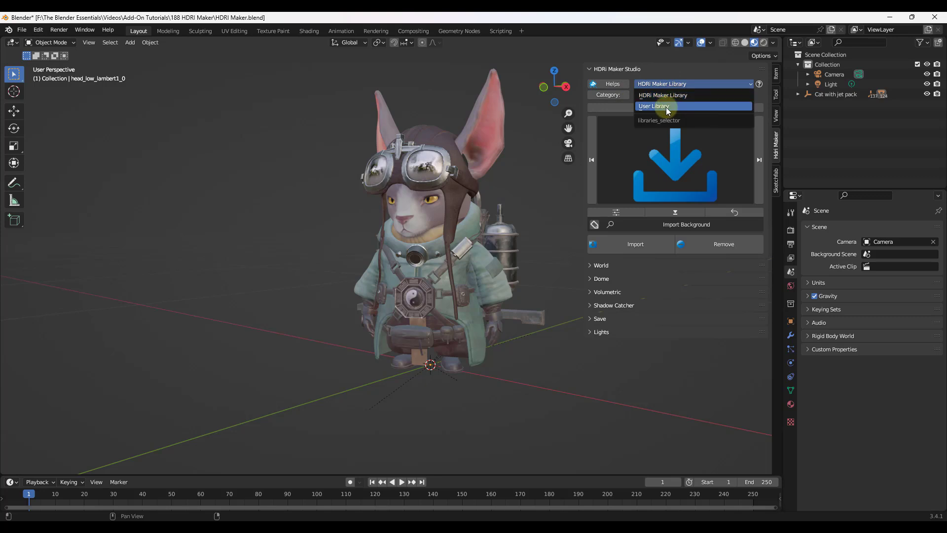
click(664, 106)
click(671, 85)
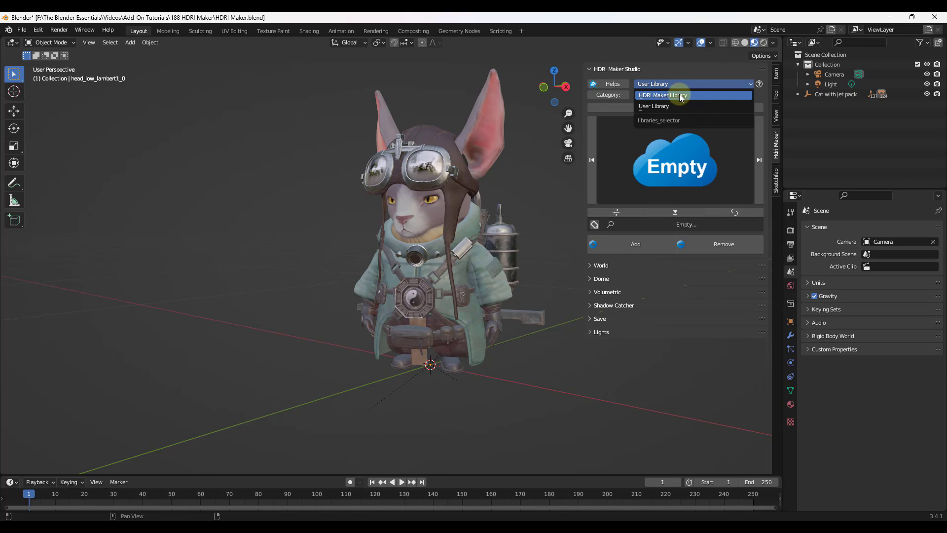
click(680, 97)
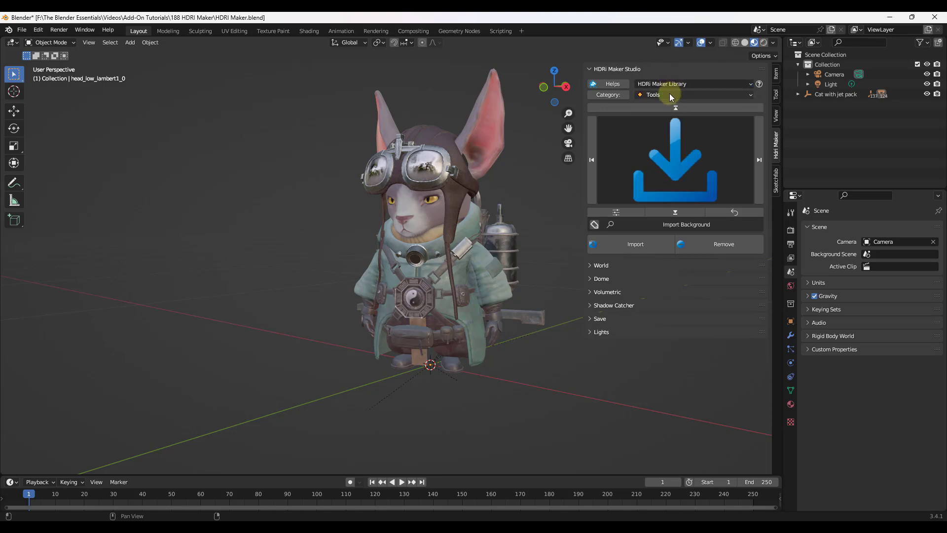
Step: Browse the background previews in the Cave and Garage categories
click(670, 94)
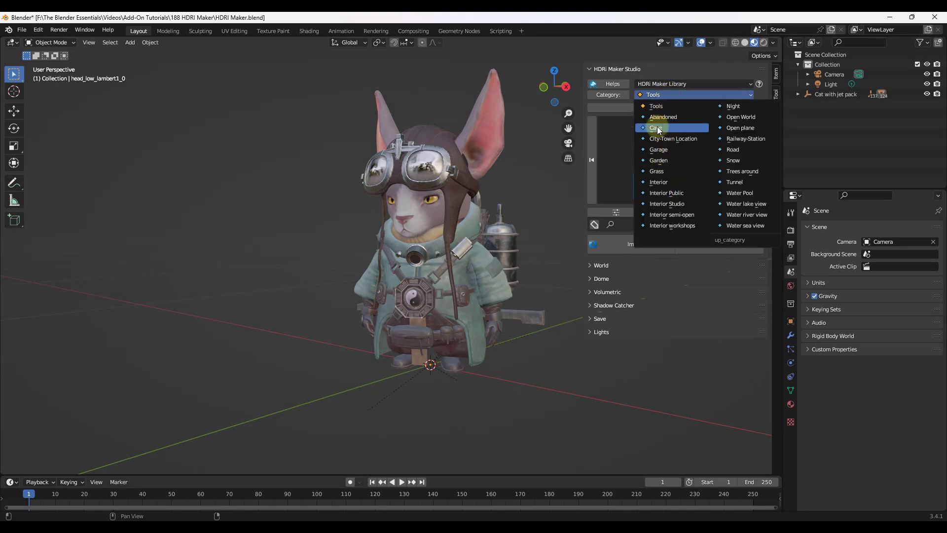
click(658, 130)
click(667, 164)
click(669, 95)
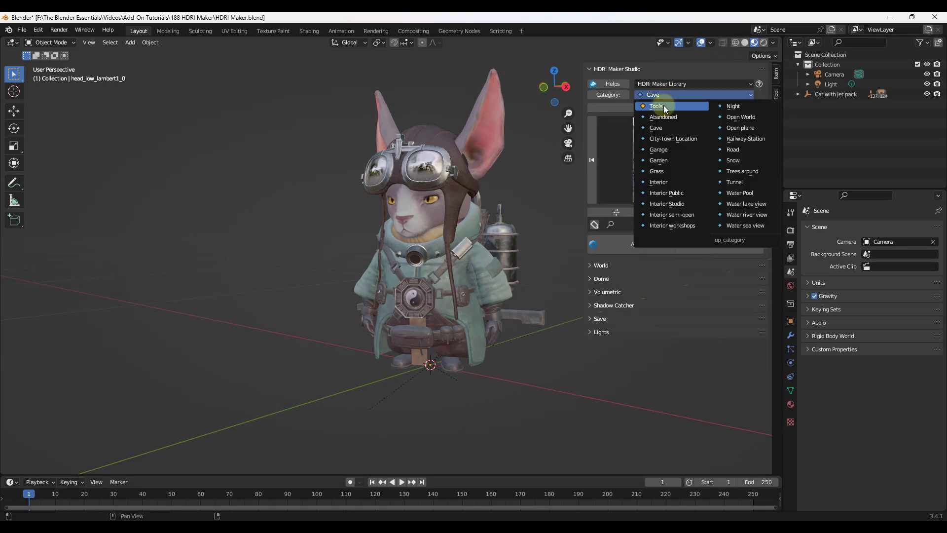
click(662, 153)
click(662, 156)
click(664, 165)
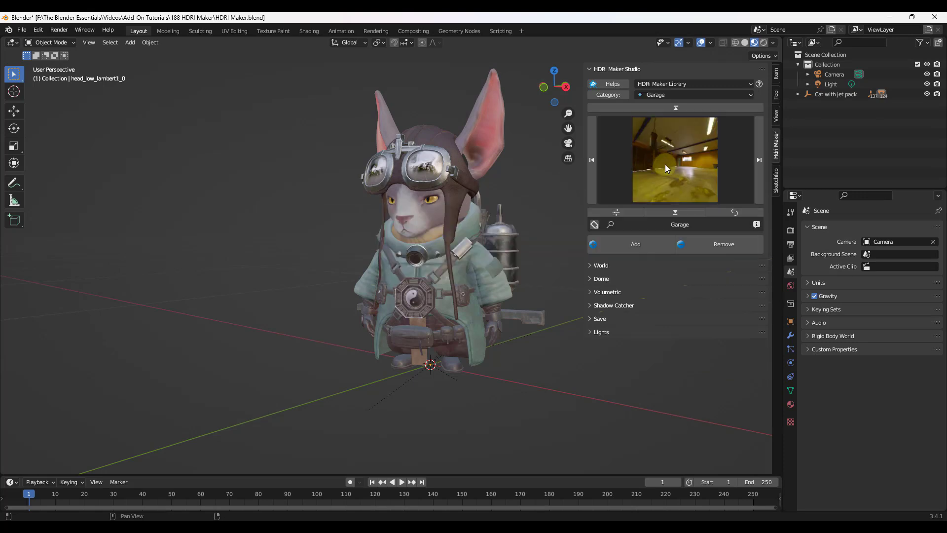
Step: Browse the background previews in the Interior and Interior Public categories
click(659, 94)
click(658, 169)
click(662, 148)
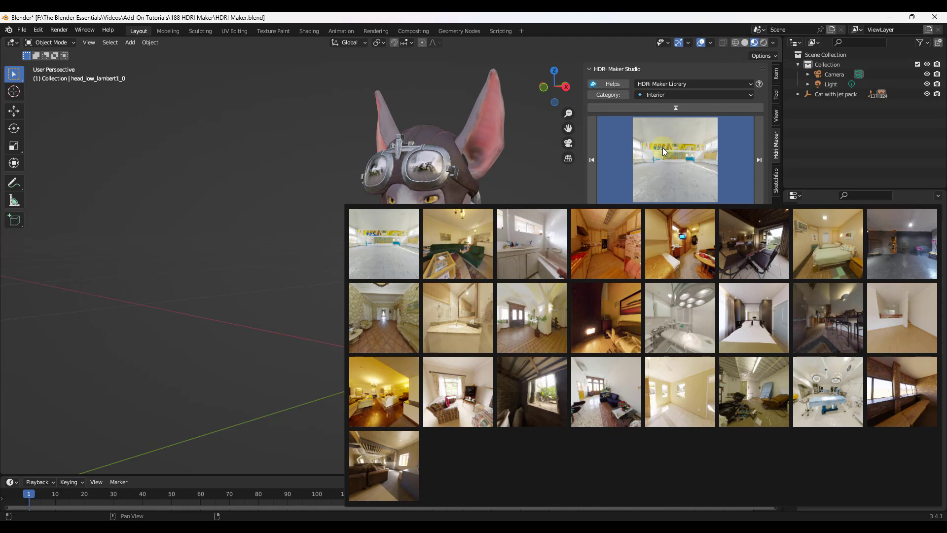
click(659, 105)
click(658, 95)
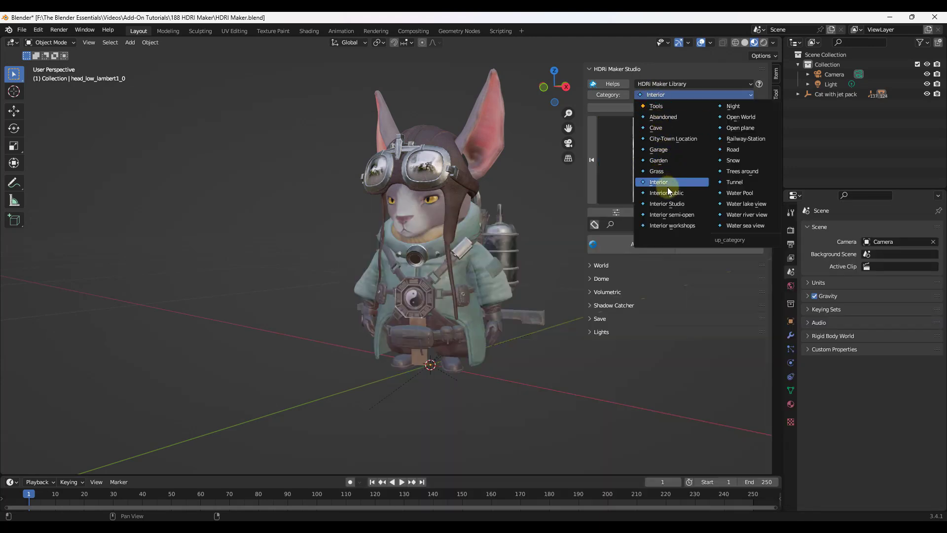
click(667, 193)
click(670, 156)
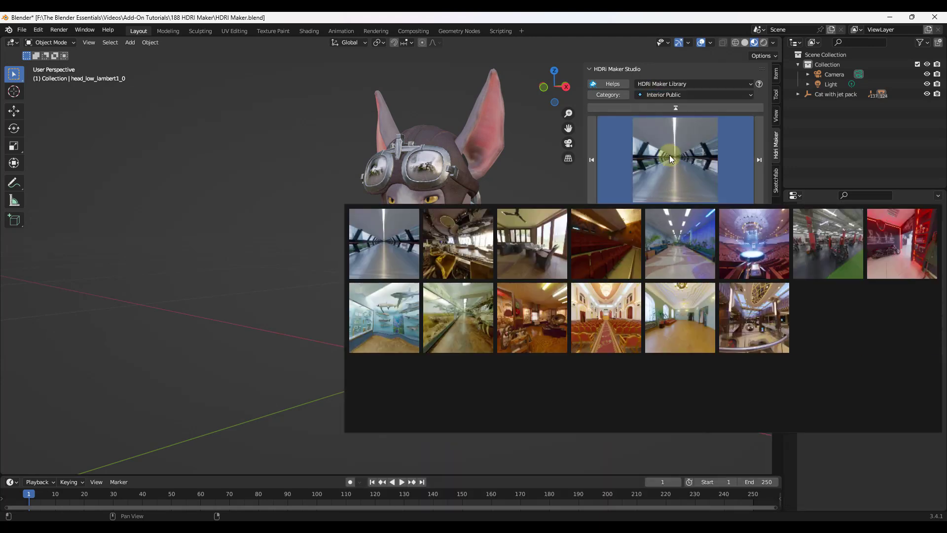
Step: Choose the Studio Small 01 background from the Interior Studio category
click(665, 94)
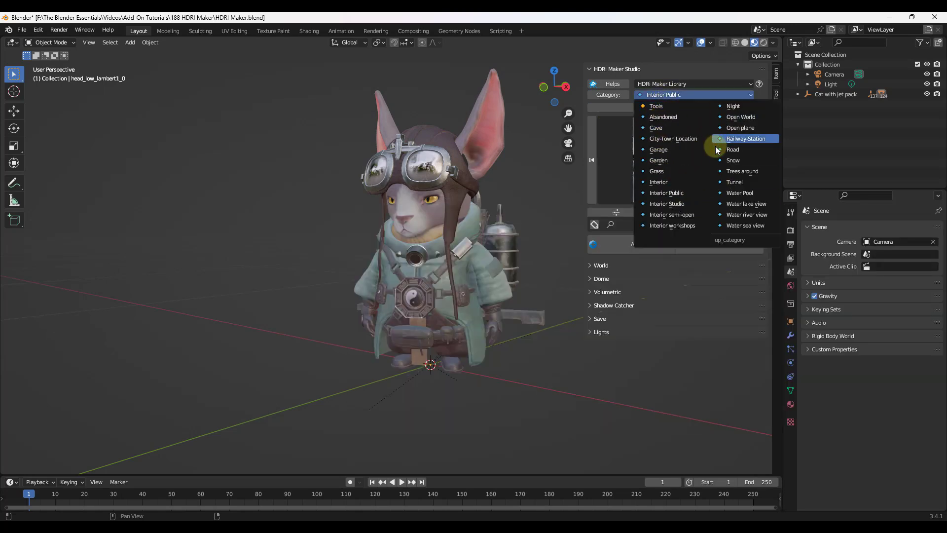
click(682, 202)
click(683, 157)
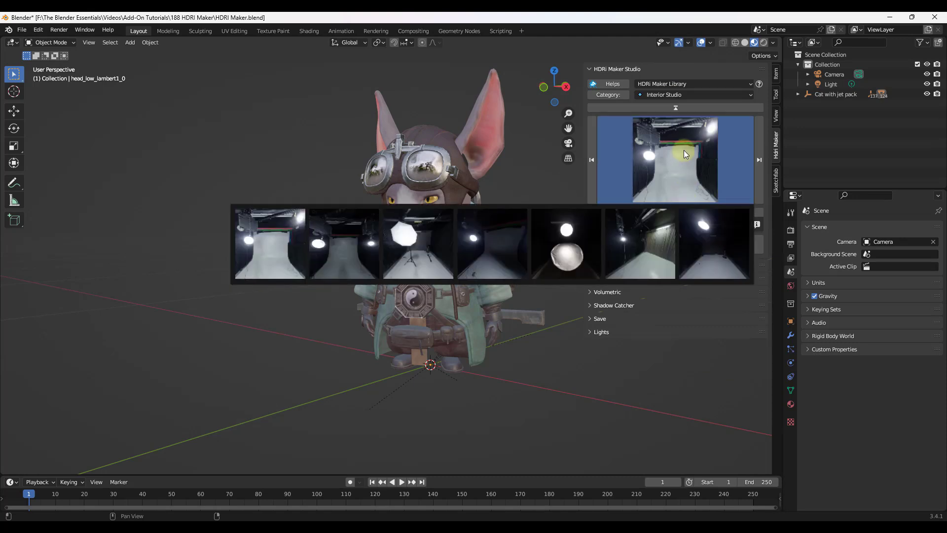
click(291, 262)
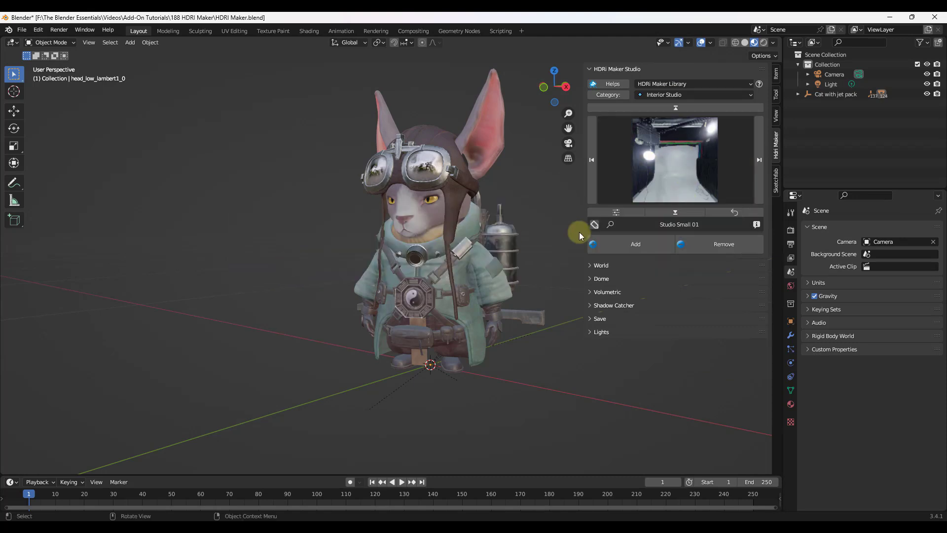
Step: Add the Studio Small 01 background to the scene and display the viewport in rendered shading
middle_drag(444, 309, 490, 279)
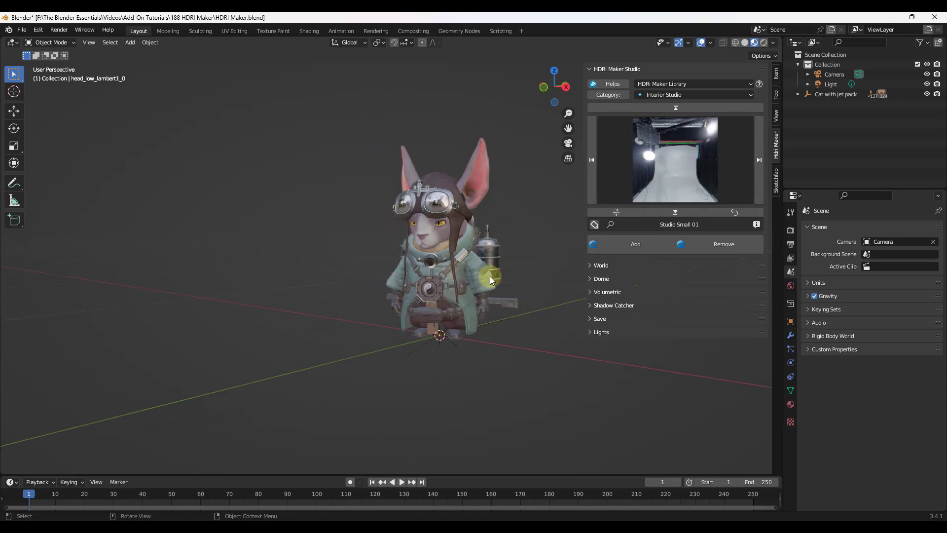
click(641, 246)
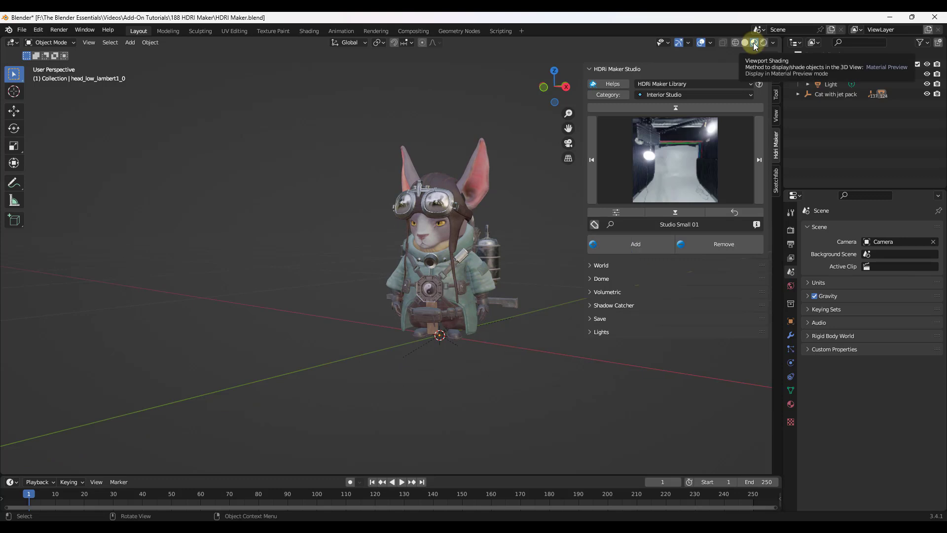
mouse_move(472, 273)
middle_down()
mouse_move(541, 274)
mouse_move(469, 274)
mouse_move(477, 272)
middle_up()
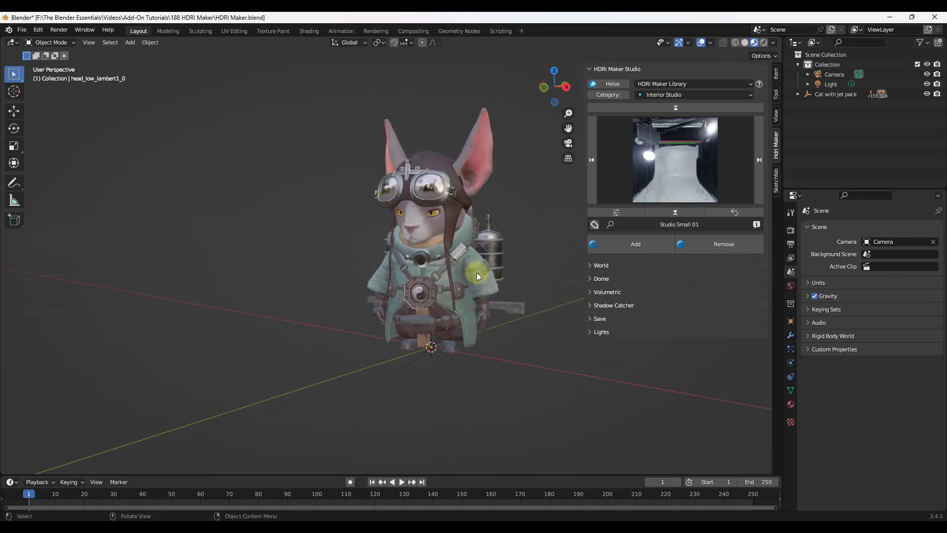
click(764, 44)
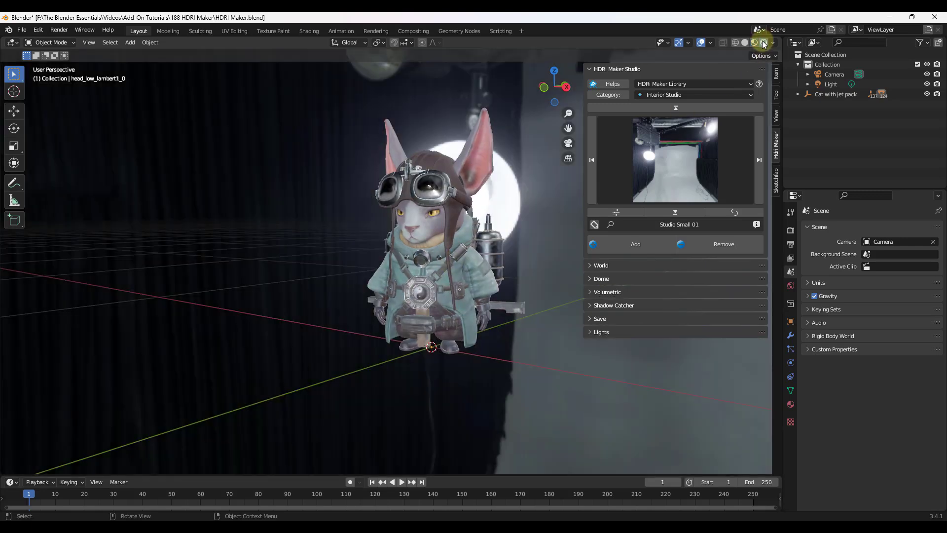
middle_drag(474, 263, 503, 211)
Step: Expand the World settings and rotate the background around the cat to an angle of -13.5°
click(602, 266)
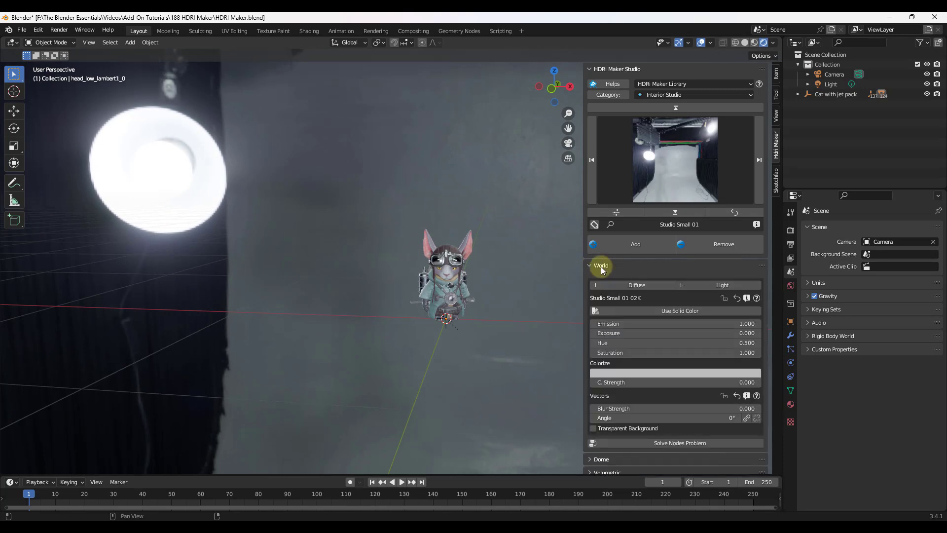
scroll(296, 261, up, 3)
scroll(313, 262, down, 6)
scroll(272, 248, up, 5)
scroll(360, 274, down, 3)
scroll(433, 299, up, 6)
mouse_move(404, 288)
middle_down()
mouse_move(530, 283)
mouse_move(338, 274)
mouse_move(416, 274)
mouse_move(397, 278)
mouse_move(406, 286)
middle_up()
scroll(407, 281, down, 2)
scroll(423, 197, up, 3)
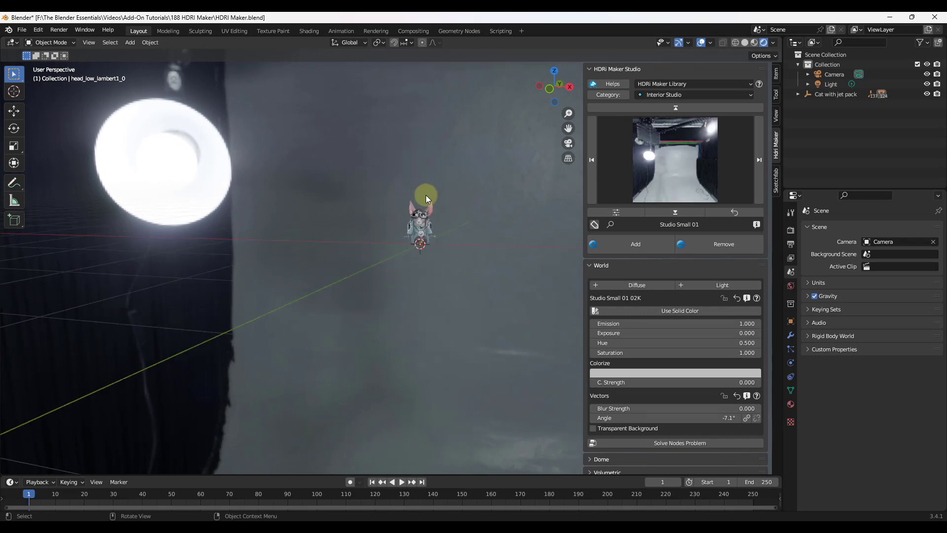
middle_drag(416, 190, 417, 242)
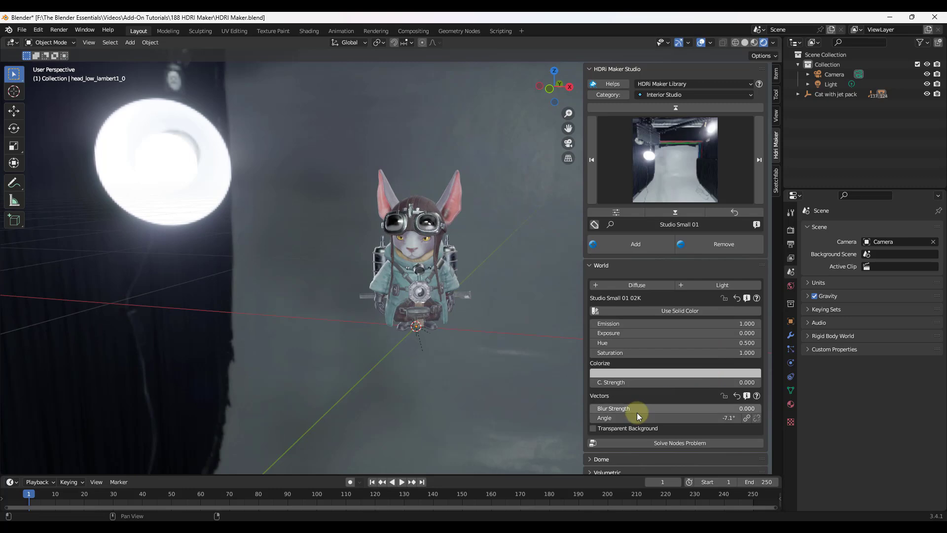
mouse_move(626, 418)
mouse_down()
mouse_move(870, 425)
mouse_move(741, 419)
mouse_move(599, 393)
mouse_move(633, 419)
mouse_up()
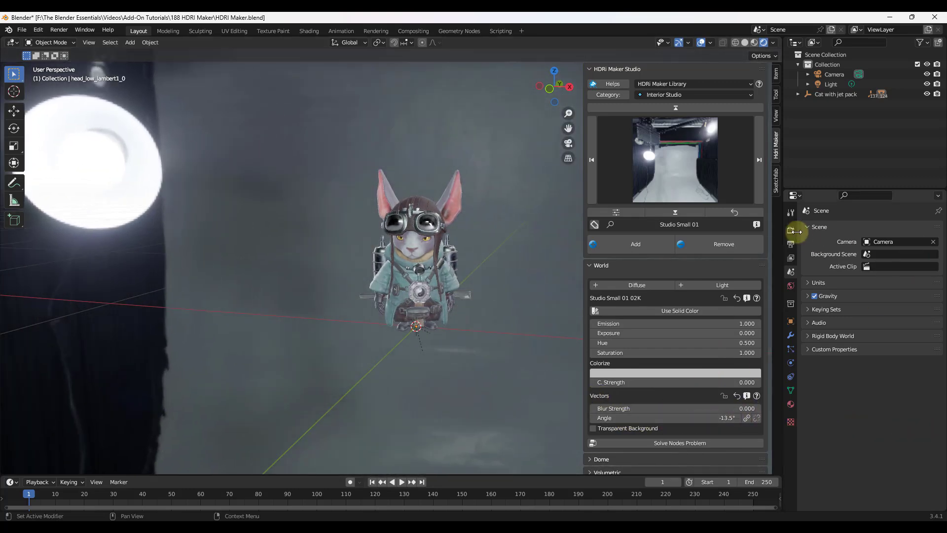
Step: Set the render engine to Cycles with GPU Compute as the device and inspect the cat up close
click(791, 230)
click(873, 228)
click(880, 263)
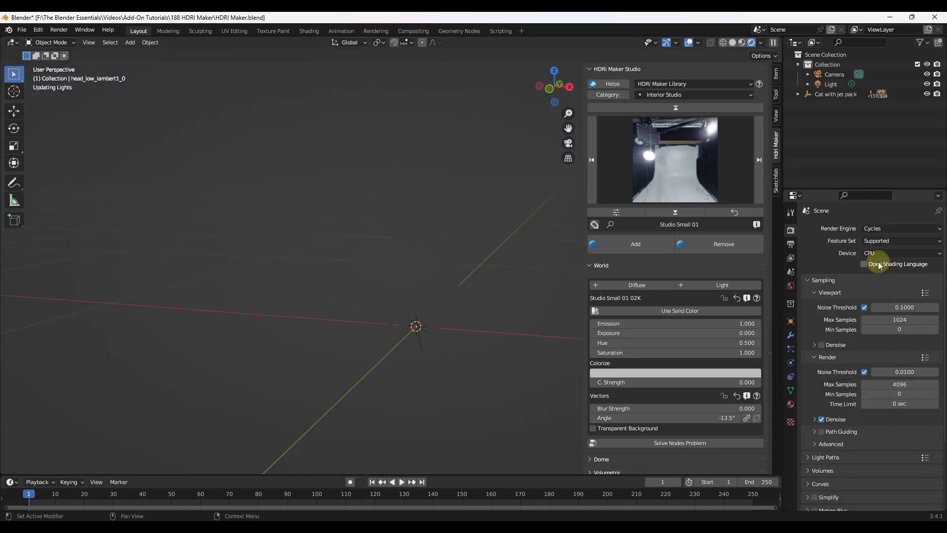
click(878, 253)
click(877, 277)
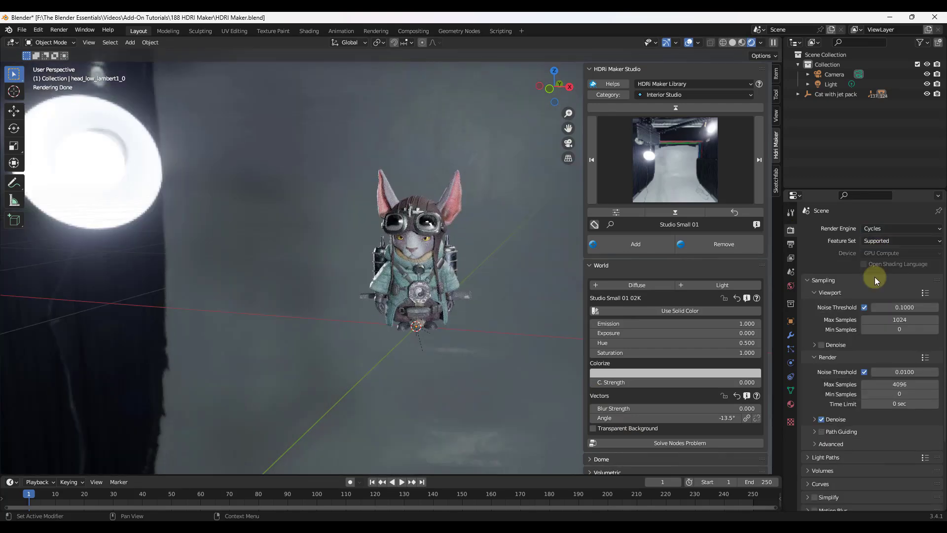
scroll(435, 280, up, 2)
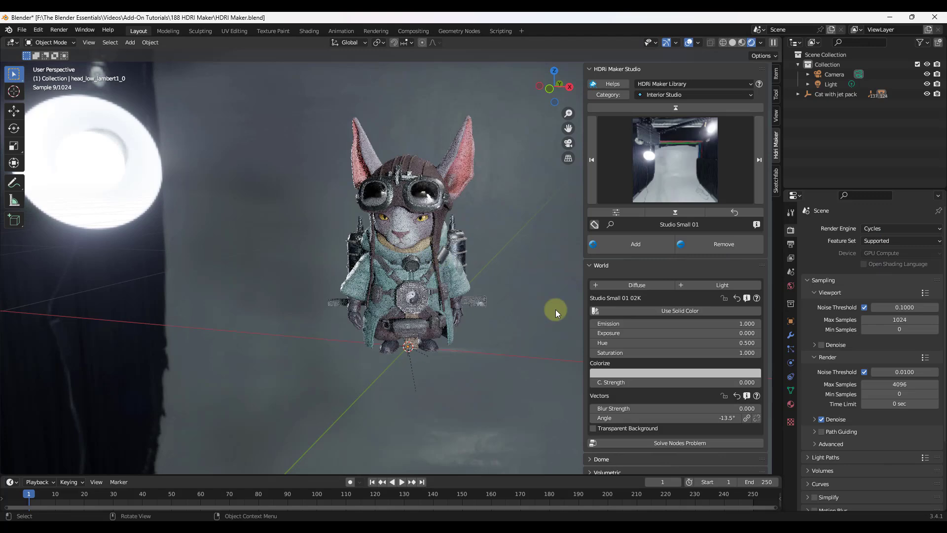
Step: Rotate the background to an angle of -42.6° and switch the render engine to Eevee
drag(660, 417, 525, 426)
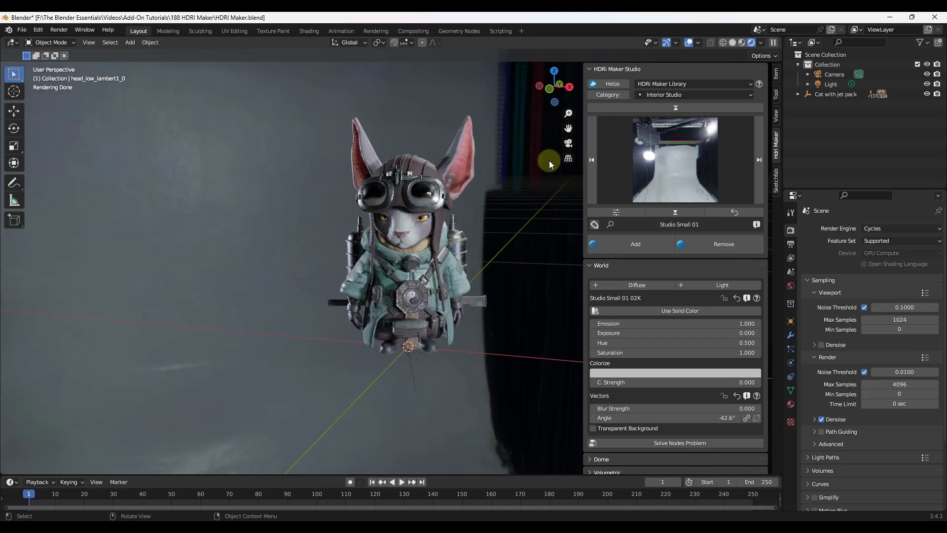
click(877, 230)
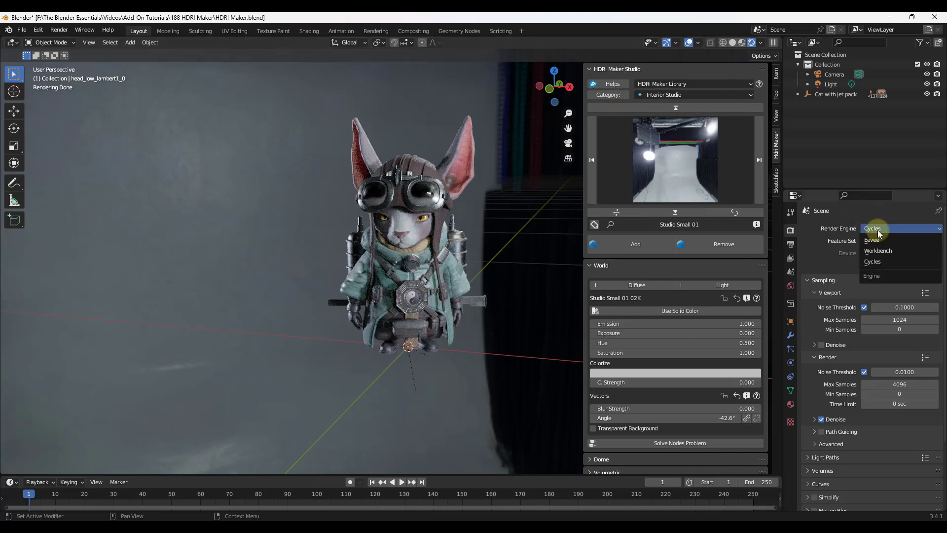
click(871, 240)
middle_drag(460, 240, 451, 238)
Step: Set the world background's emission to 3.8, exposure to -1, hue to 0 and saturation to 0.2
mouse_move(620, 325)
mouse_down()
mouse_move(640, 327)
mouse_move(619, 334)
mouse_up()
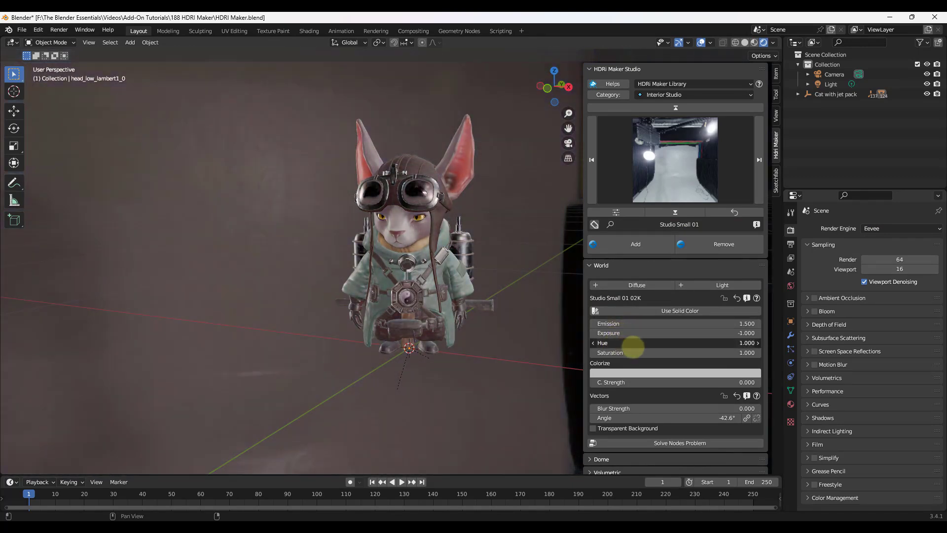
mouse_move(610, 351)
mouse_down()
mouse_move(591, 353)
mouse_move(634, 356)
mouse_move(618, 356)
mouse_up()
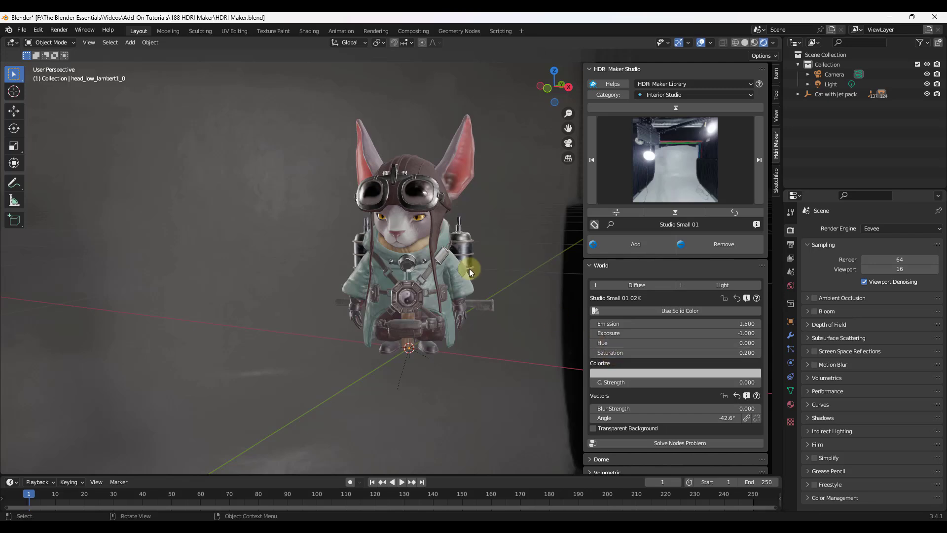
middle_drag(555, 318, 411, 250)
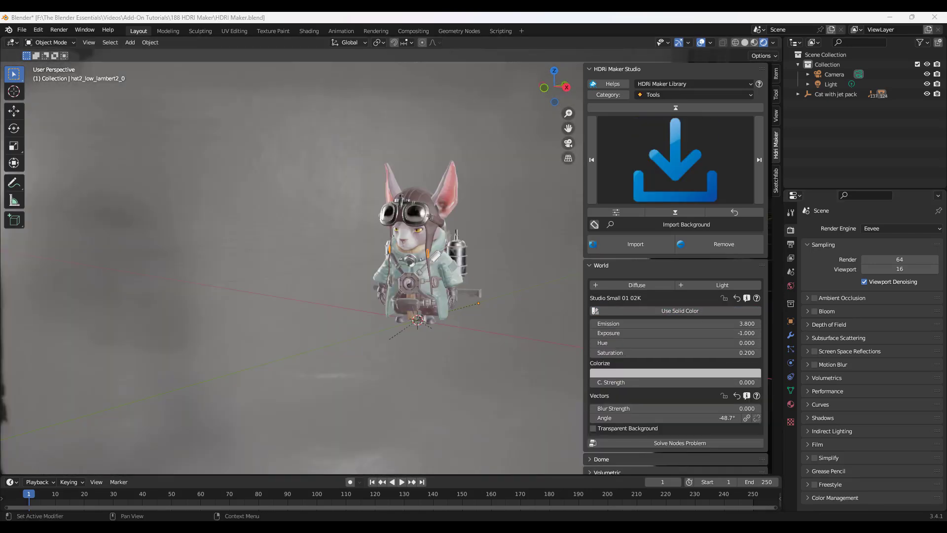
Step: Rotate the background to an angle of -107°, turning the transparent background on and off again in the process
drag(658, 418, 552, 393)
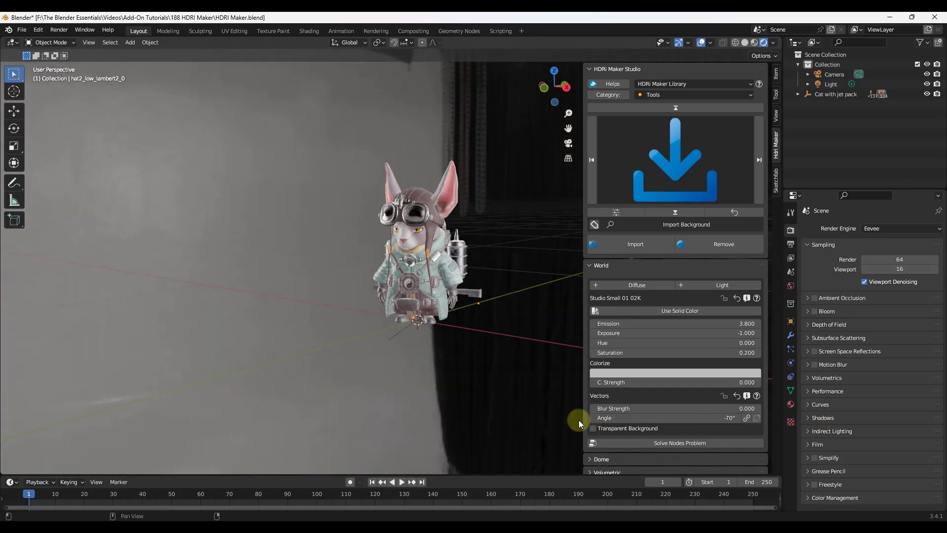
click(617, 430)
middle_drag(443, 250, 468, 244)
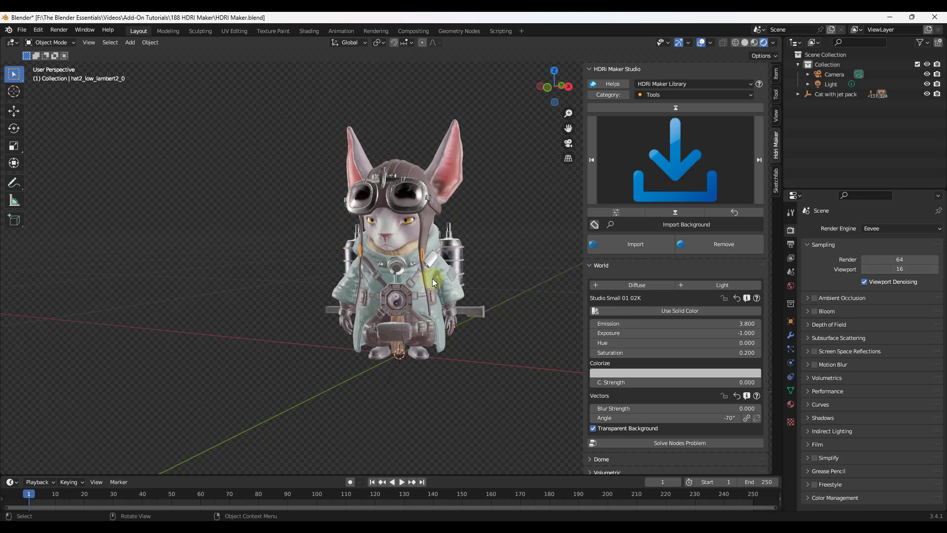
drag(666, 420, 502, 421)
click(622, 431)
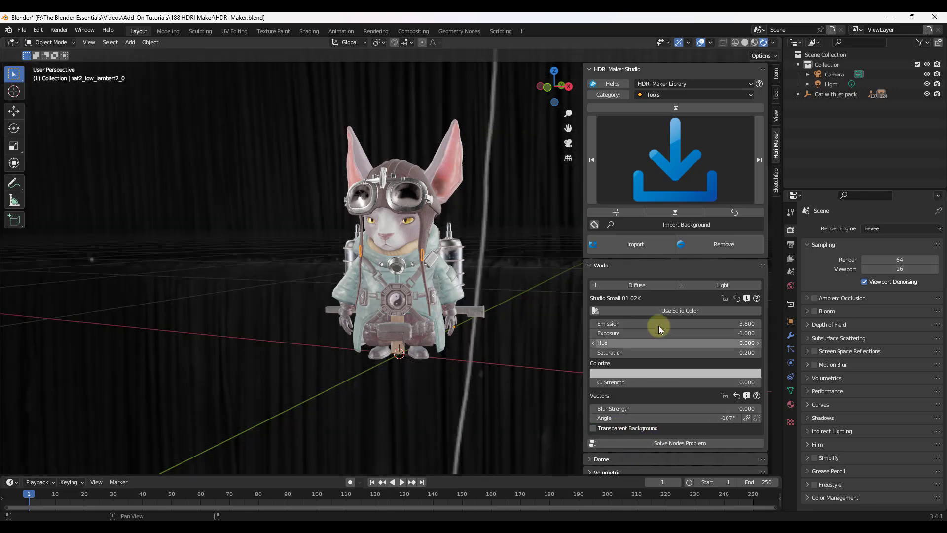
Step: Switch the world to a solid color and brighten that color to a light grey
click(665, 311)
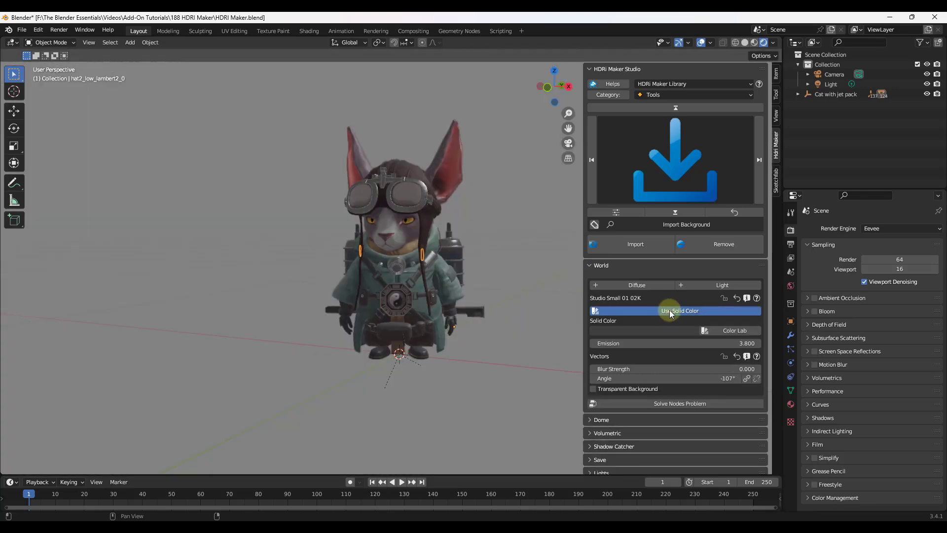
middle_drag(488, 283, 461, 280)
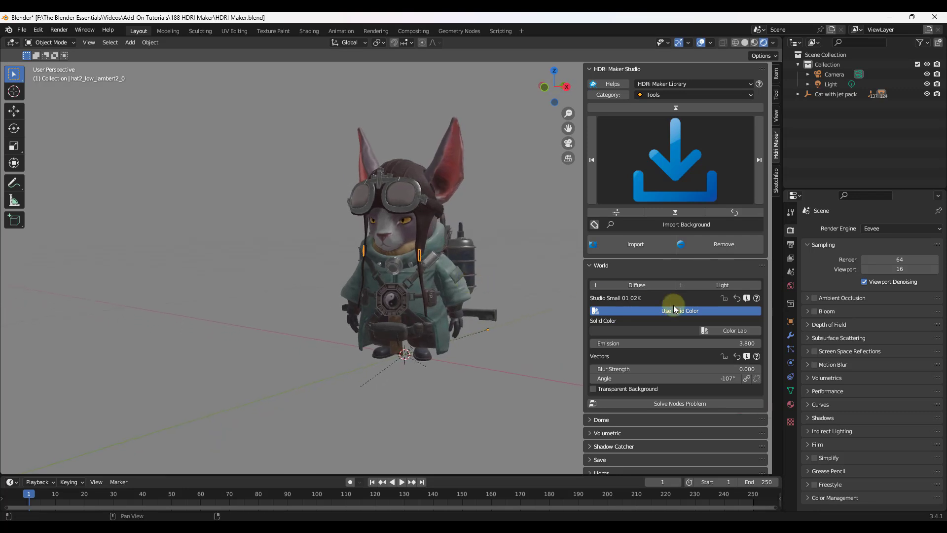
click(655, 331)
drag(676, 241, 675, 218)
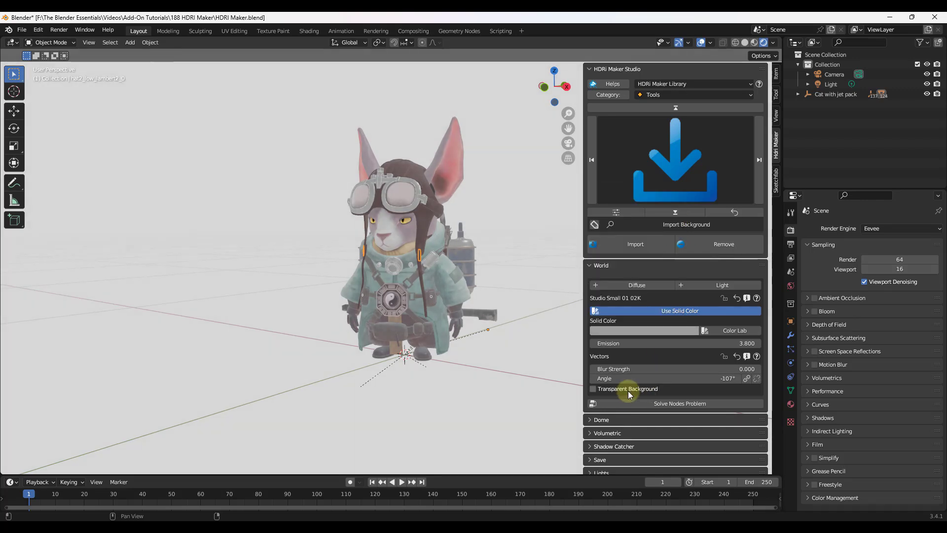
Step: Set the solid color background's emission to 1 and brighten its color to a value of about 0.72
click(628, 390)
click(629, 392)
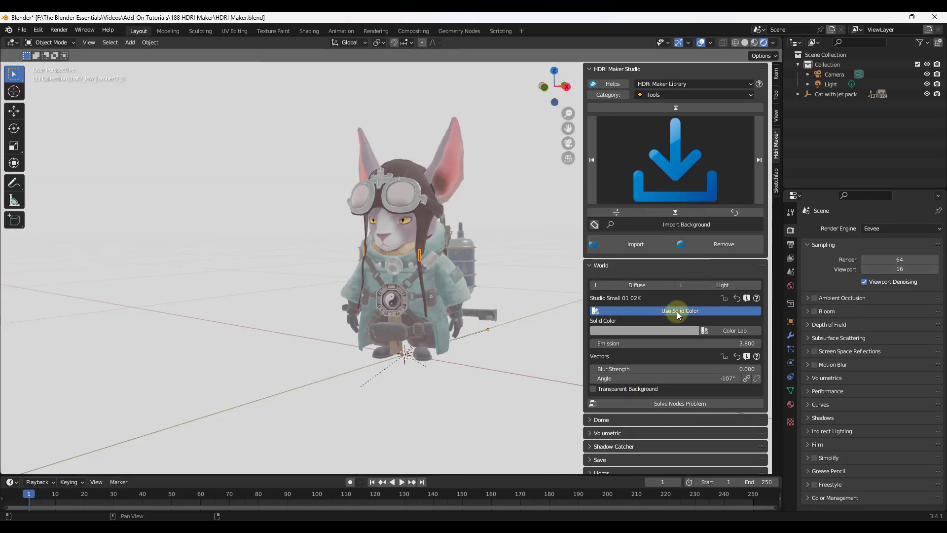
drag(681, 348, 653, 346)
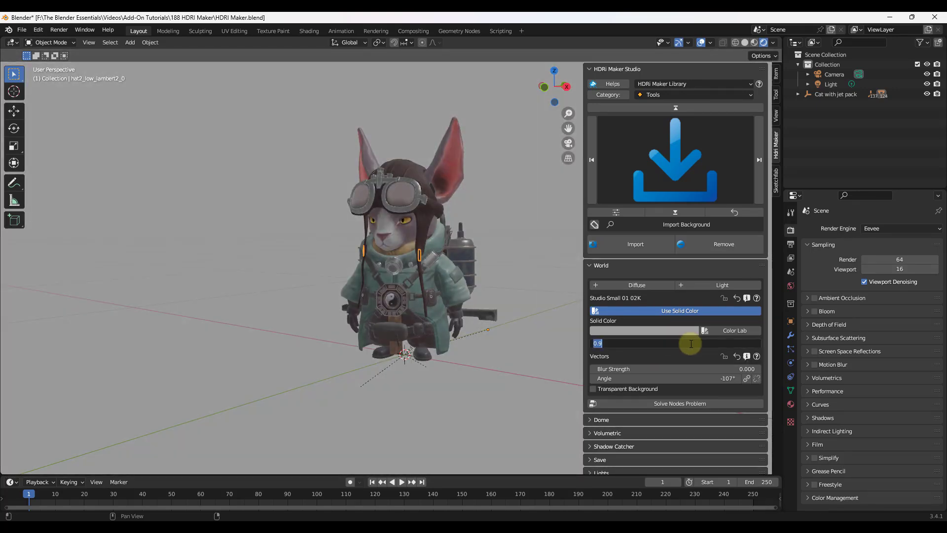
click(644, 329)
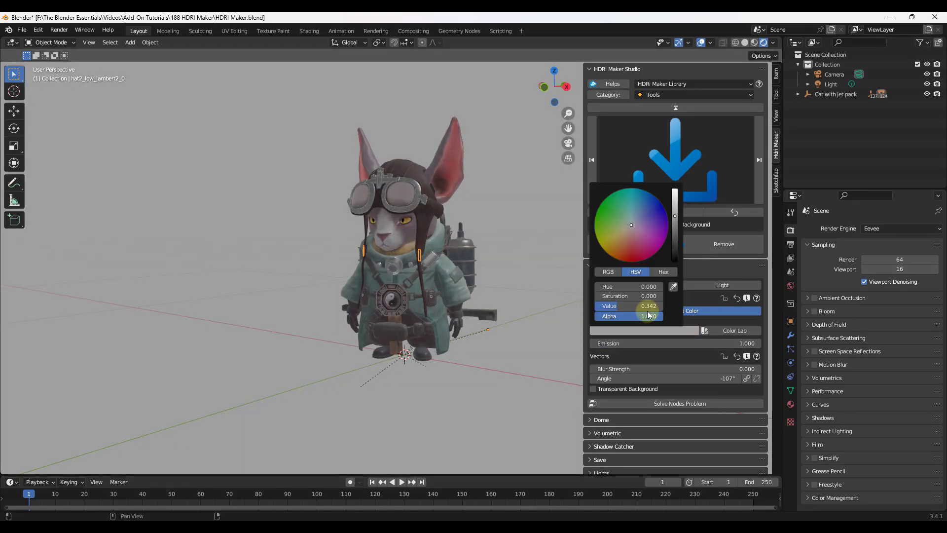
click(676, 189)
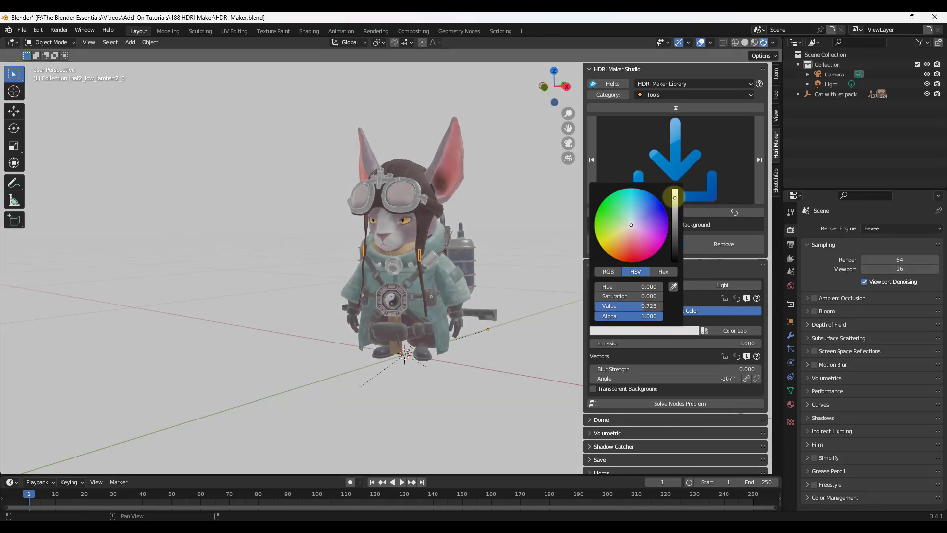
Step: Replace the studio background with Kiara 8 Sunset from the Open World category
scroll(666, 395, down, 2)
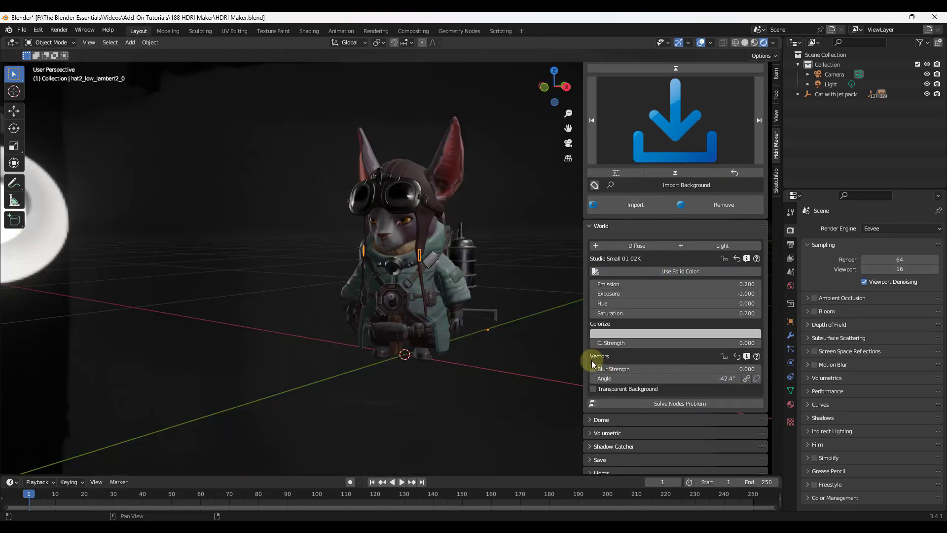
scroll(433, 260, down, 3)
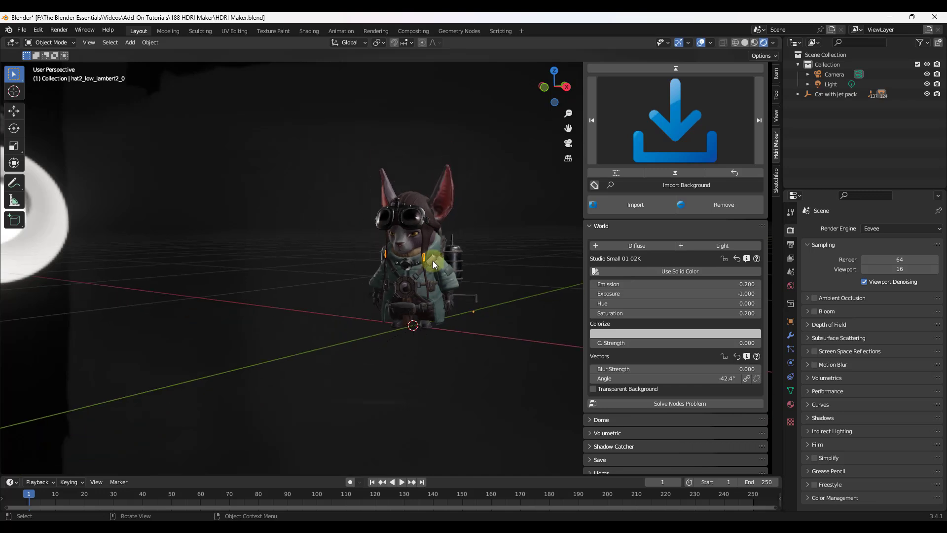
scroll(416, 253, up, 6)
scroll(410, 248, down, 3)
mouse_move(414, 247)
middle_down()
mouse_move(424, 246)
mouse_move(410, 246)
middle_up()
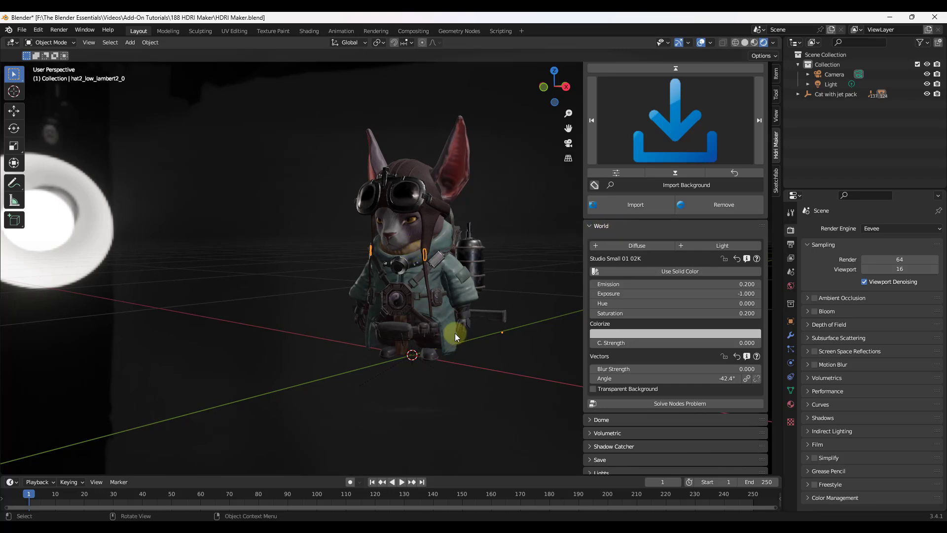
scroll(617, 269, up, 2)
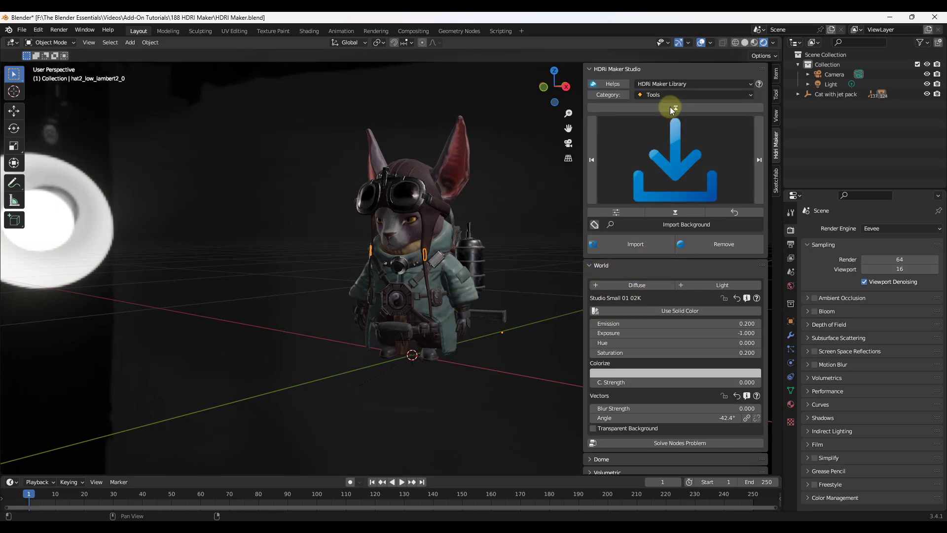
click(665, 94)
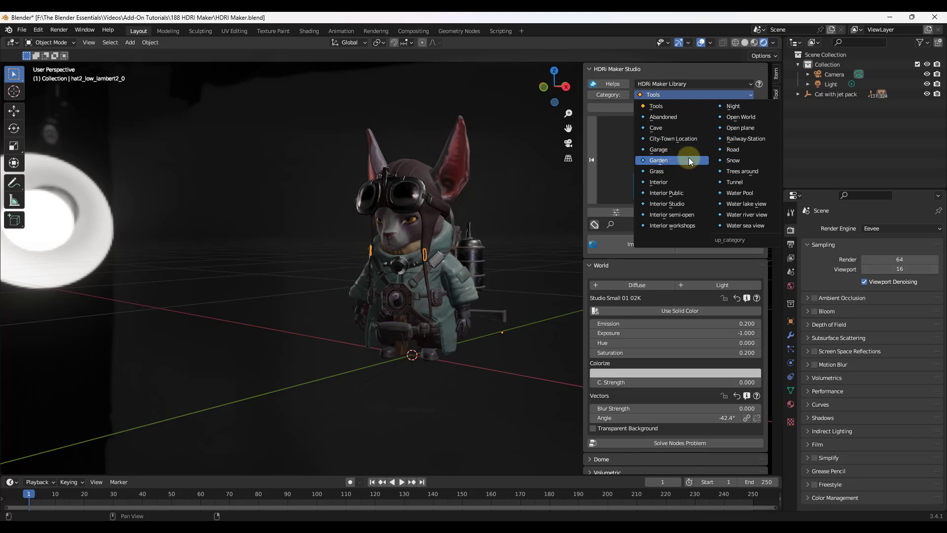
click(737, 117)
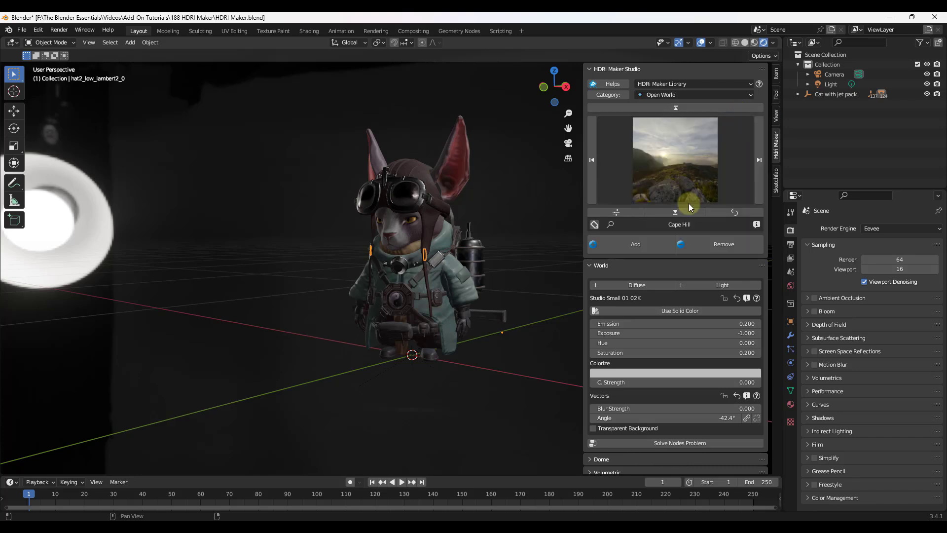
click(685, 150)
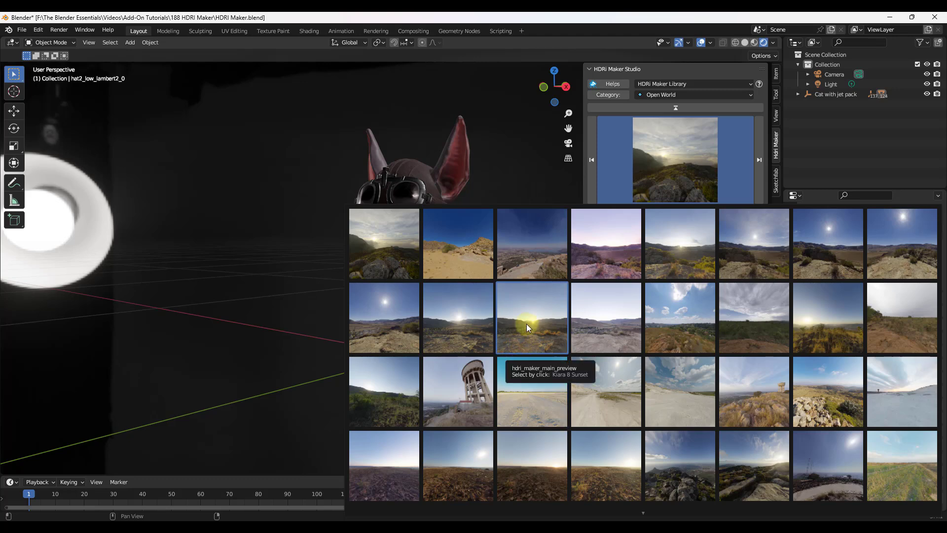
click(537, 331)
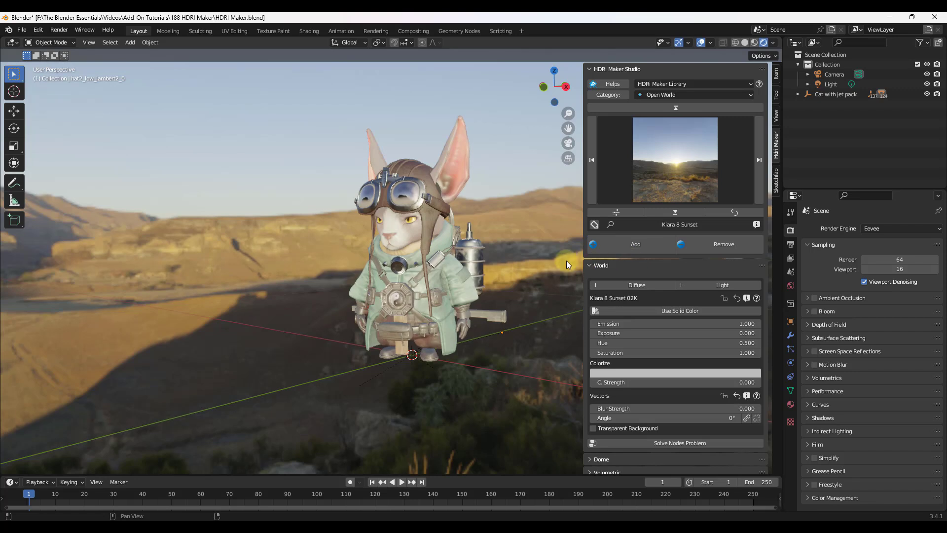
Step: Examine from near and far how the cat's size relates to the sunset background
scroll(455, 288, down, 6)
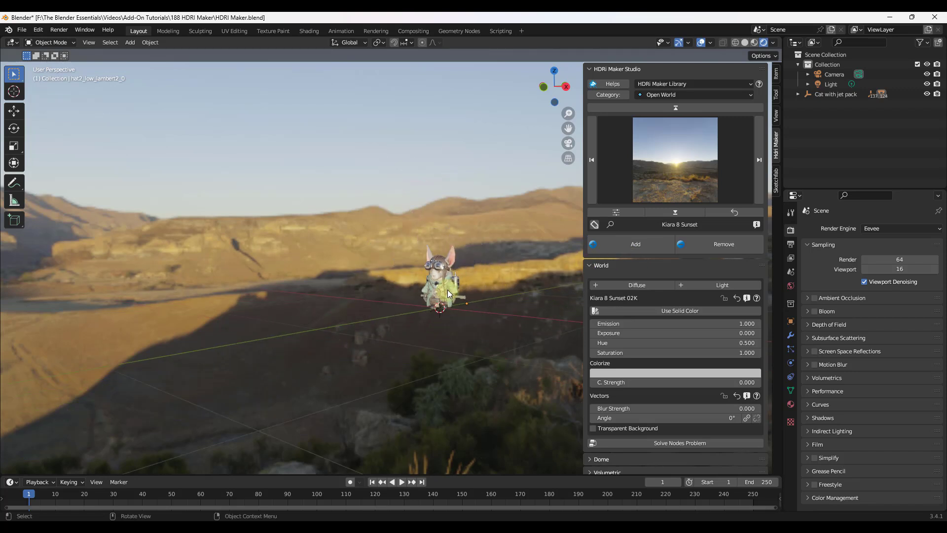
scroll(457, 287, down, 5)
shift+middle_drag(440, 312, 427, 242)
scroll(425, 218, up, 7)
scroll(431, 241, down, 5)
scroll(431, 241, down, 4)
scroll(431, 211, up, 7)
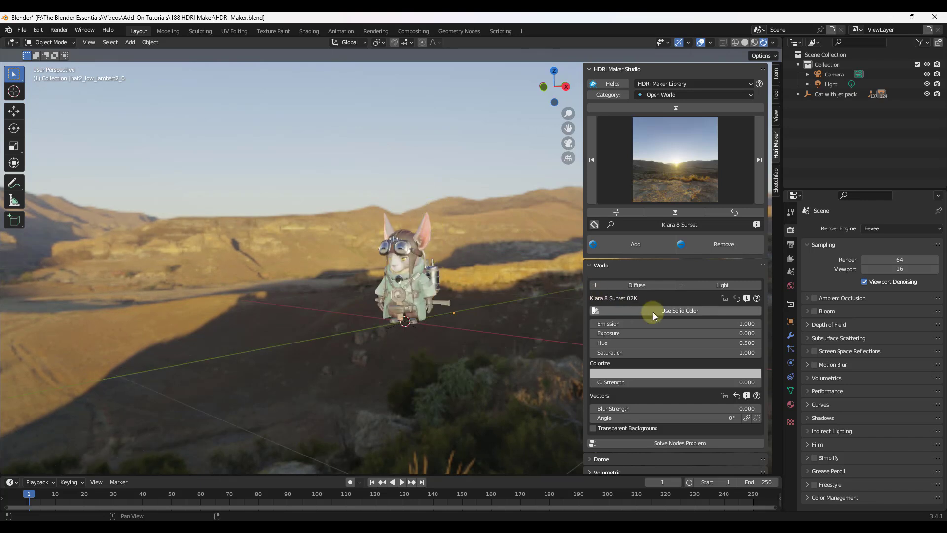
Step: Add a dome of type Dome around the cat, trying the Dome V3 type before returning to it
scroll(691, 310, down, 2)
click(610, 419)
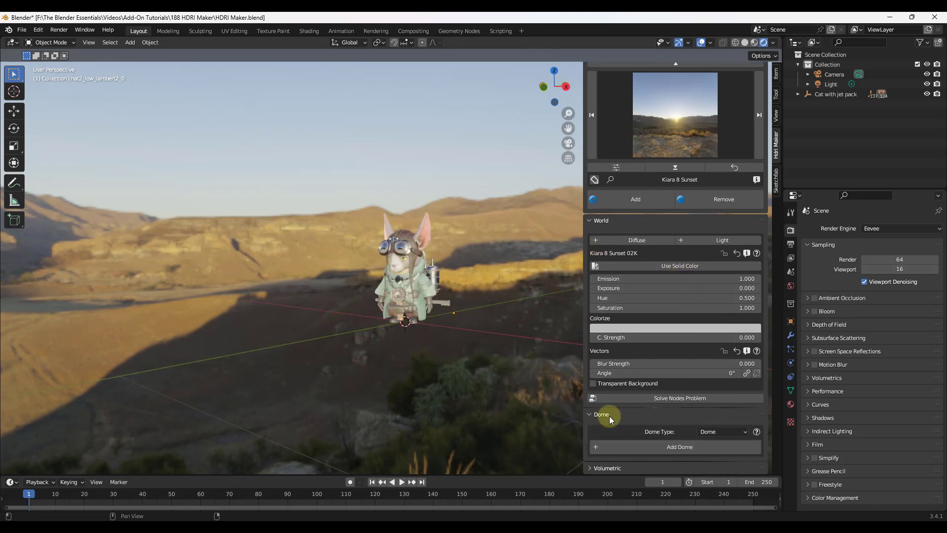
scroll(680, 348, down, 2)
click(719, 391)
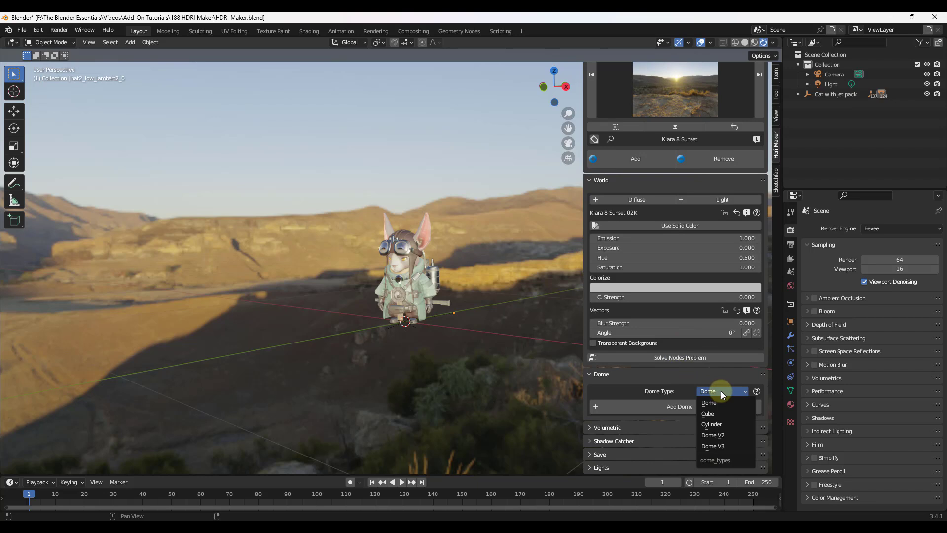
click(725, 445)
click(716, 393)
click(715, 402)
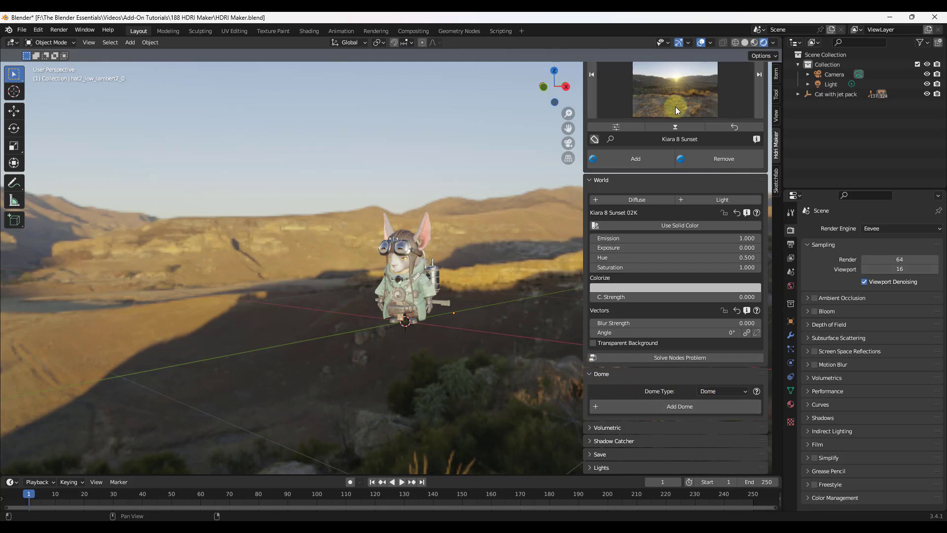
mouse_move(407, 276)
middle_down()
mouse_move(439, 282)
mouse_move(400, 282)
middle_up()
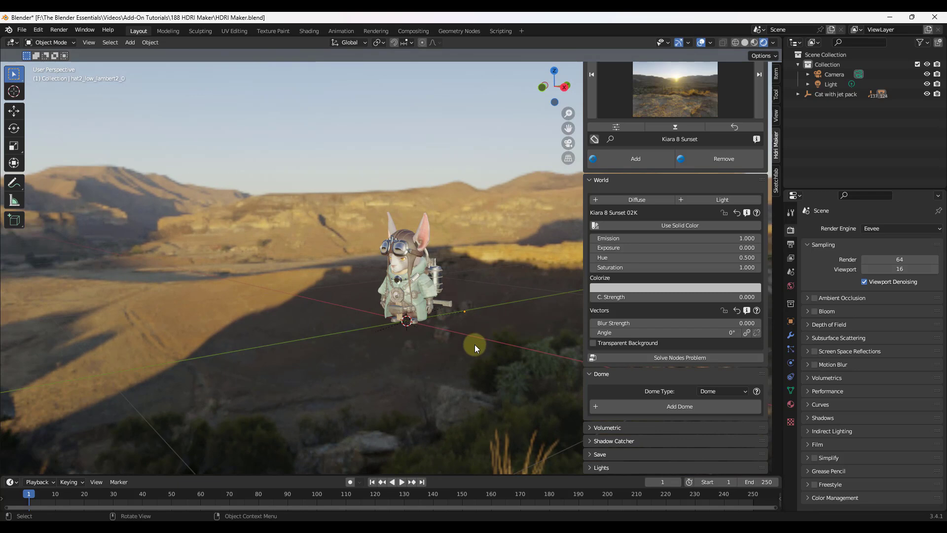
click(679, 408)
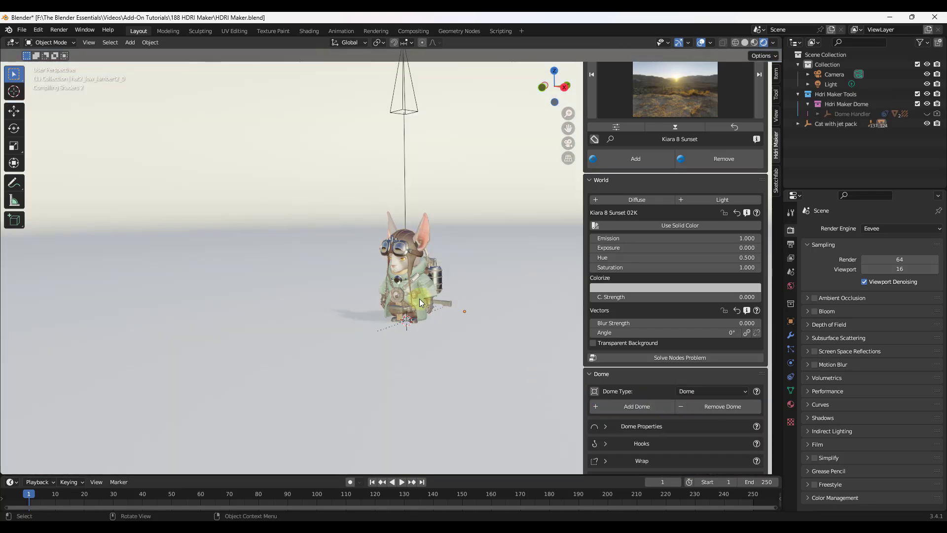
Step: Preview the cat inside the dome with the Cycles render engine and switch back to Eevee
scroll(413, 299, down, 10)
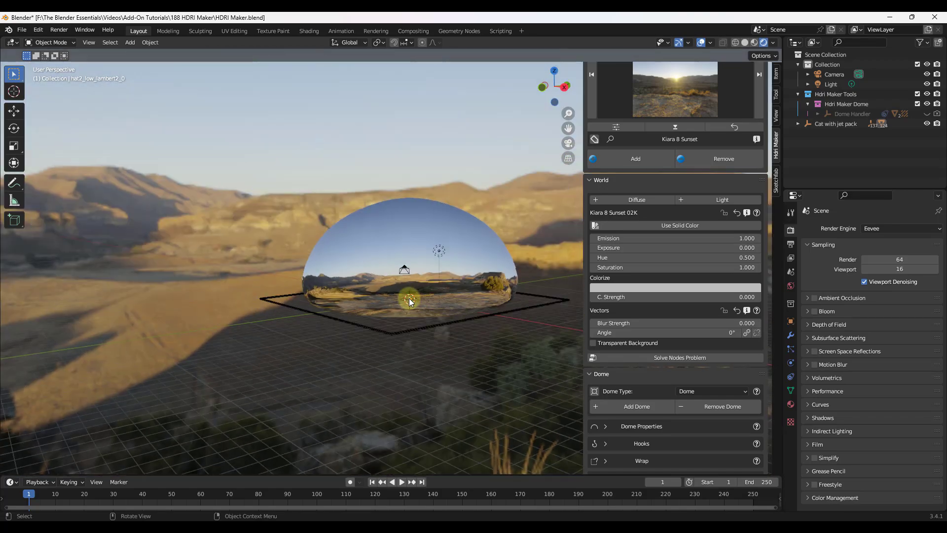
middle_drag(413, 297, 382, 262)
scroll(407, 300, up, 5)
scroll(407, 299, up, 10)
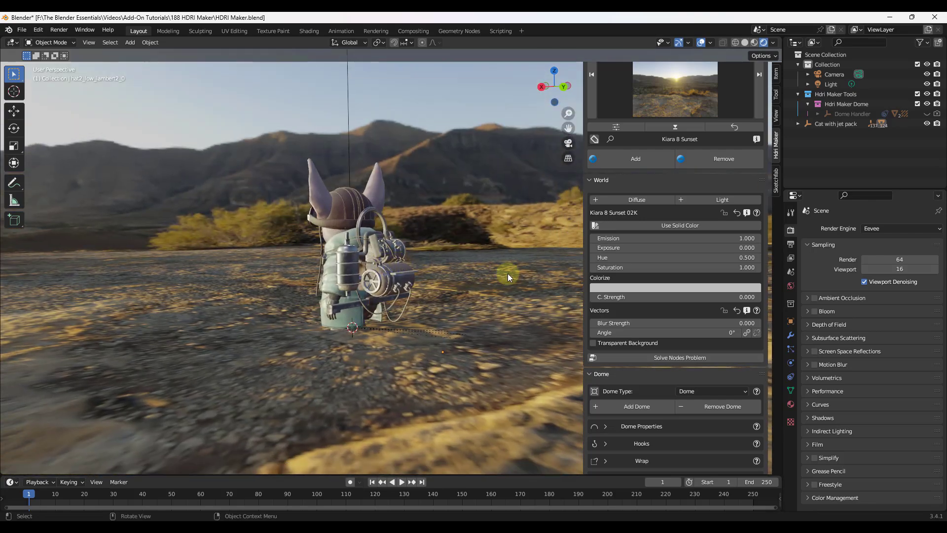
click(888, 229)
click(883, 262)
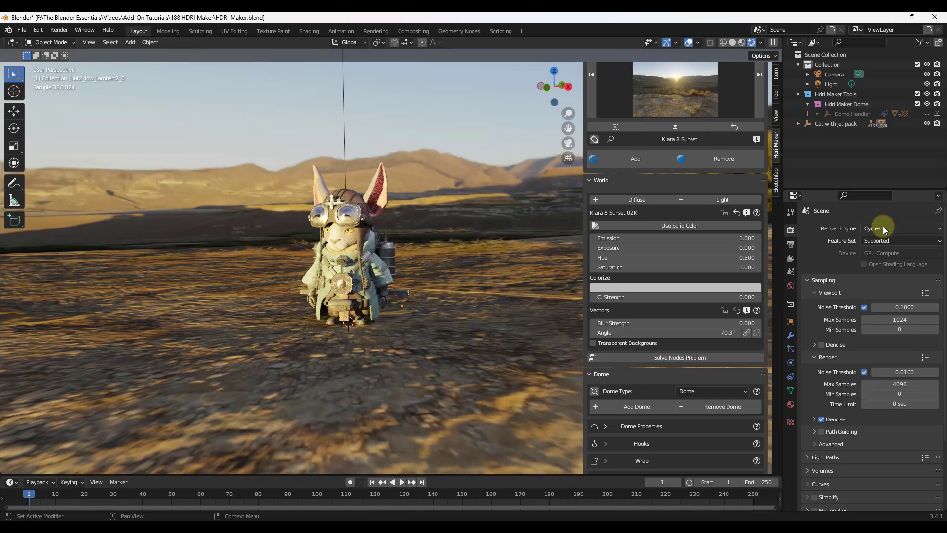
click(883, 228)
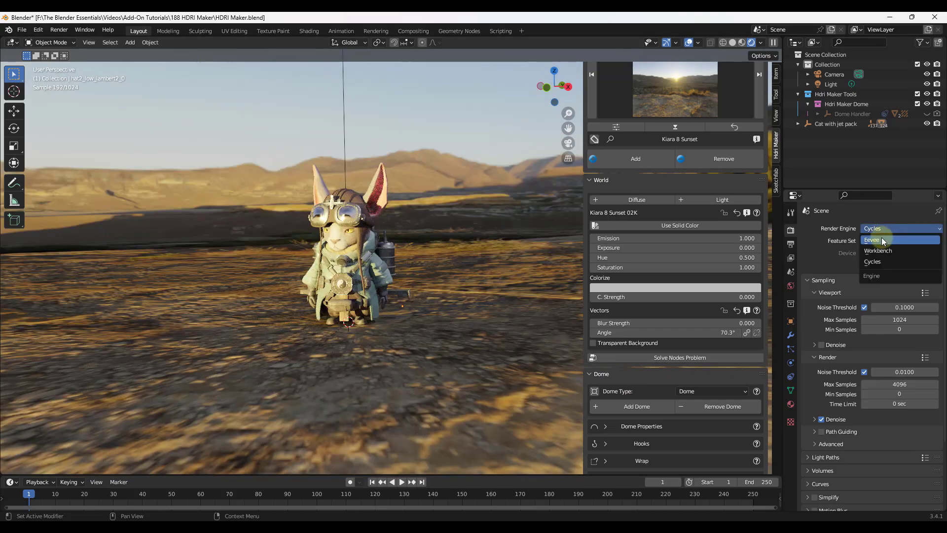
click(881, 238)
Step: Expand the dome properties, hide the dome and show it again
middle_drag(398, 288, 422, 276)
click(621, 425)
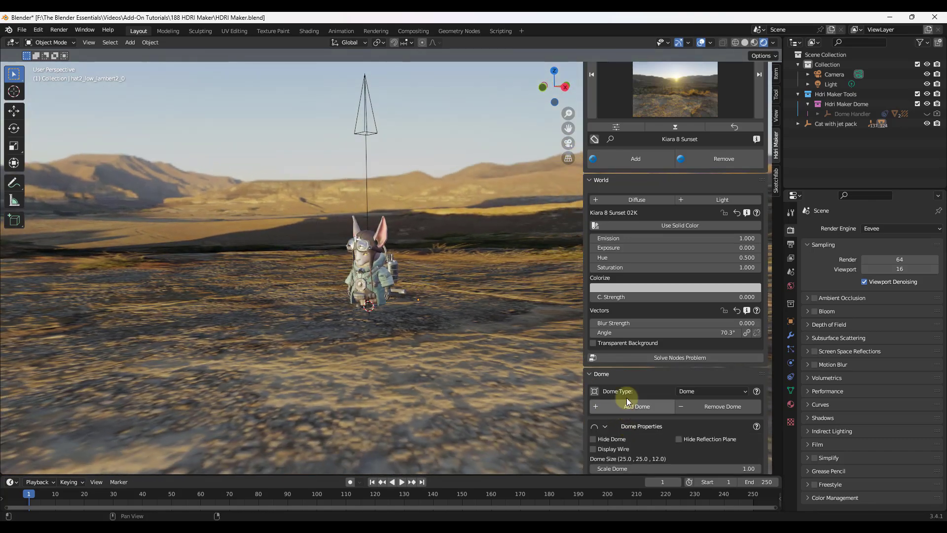
scroll(624, 408, down, 6)
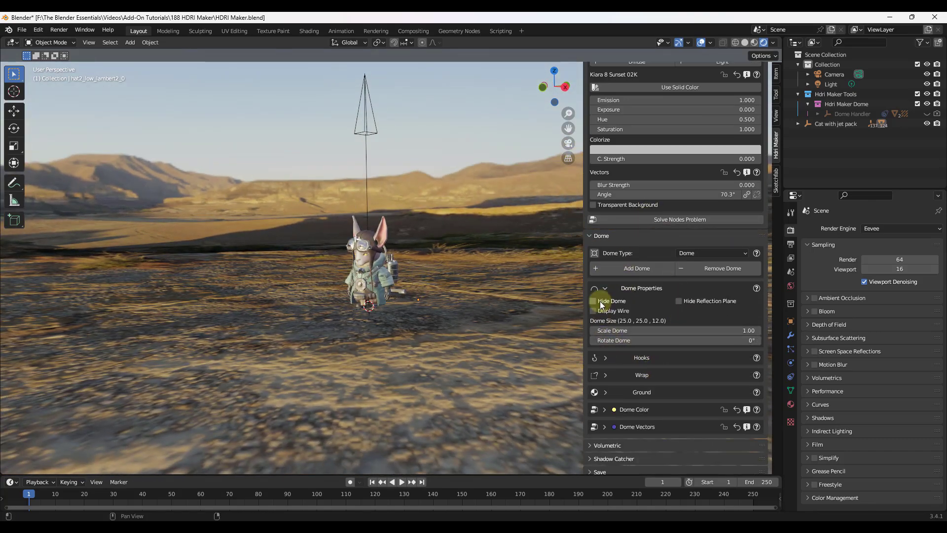
click(600, 301)
click(602, 301)
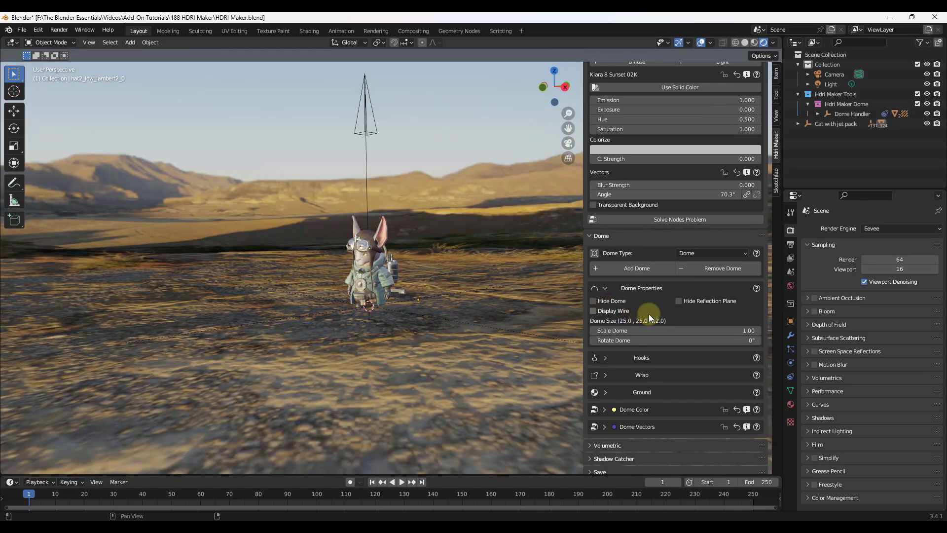
Step: Scale the dome to 10.63 and rotate it to -76.1°, turning its wire display on and off again
drag(650, 333, 588, 341)
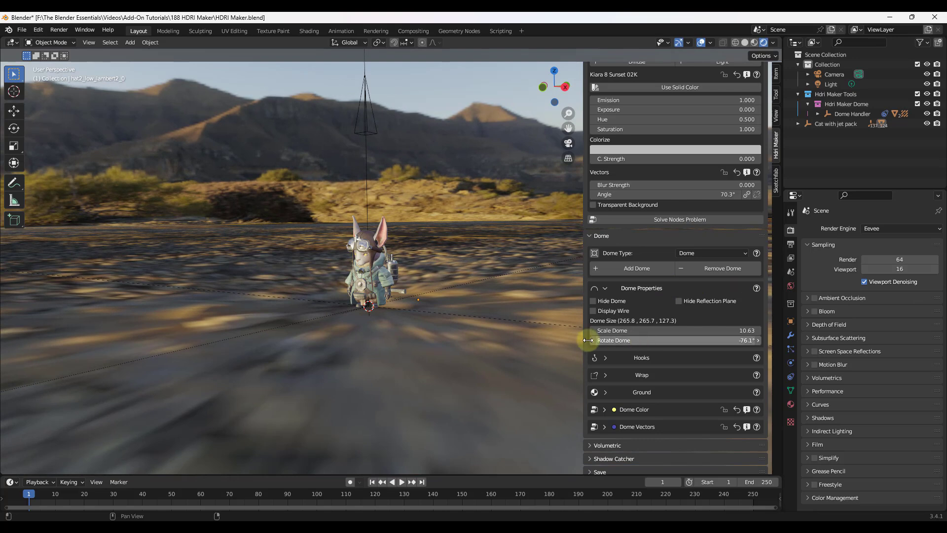
click(593, 311)
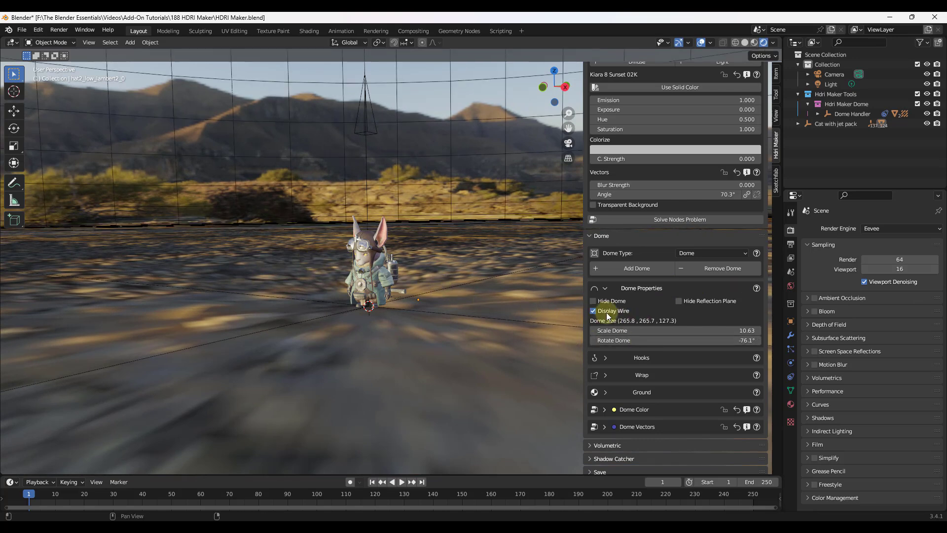
click(607, 312)
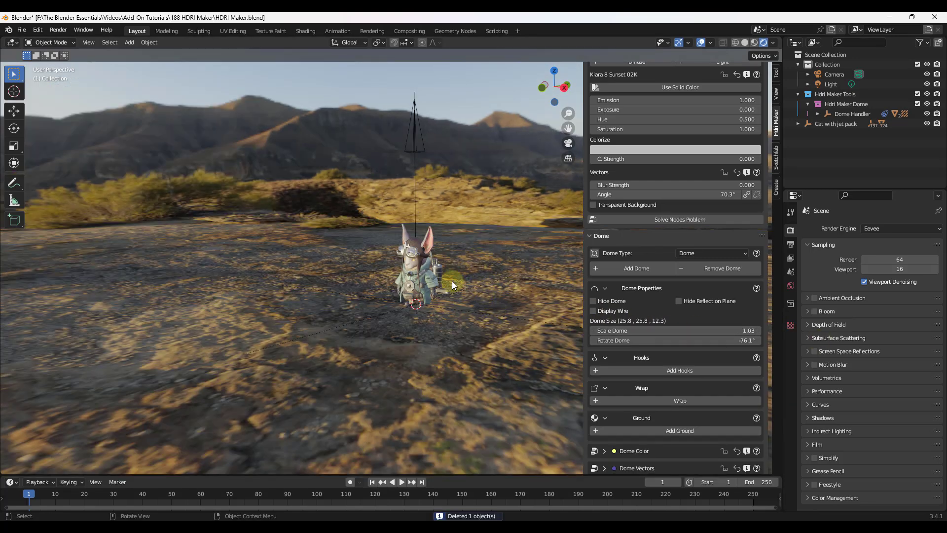
Step: Add a Landscape mesh to the scene under the cat
middle_drag(452, 281, 419, 326)
scroll(395, 266, up, 3)
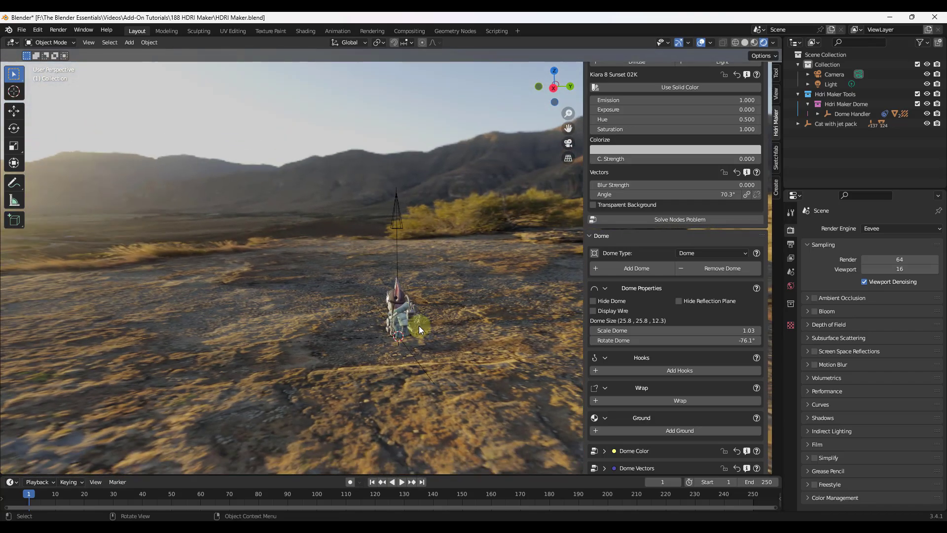
key(shift+a)
mouse_move(418, 326)
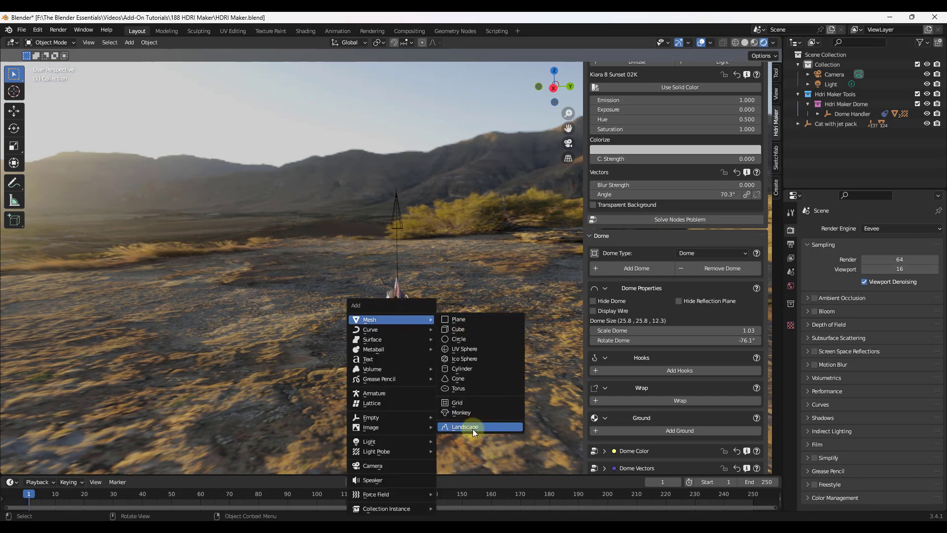
click(473, 429)
middle_drag(365, 335, 381, 319)
scroll(389, 327, up, 4)
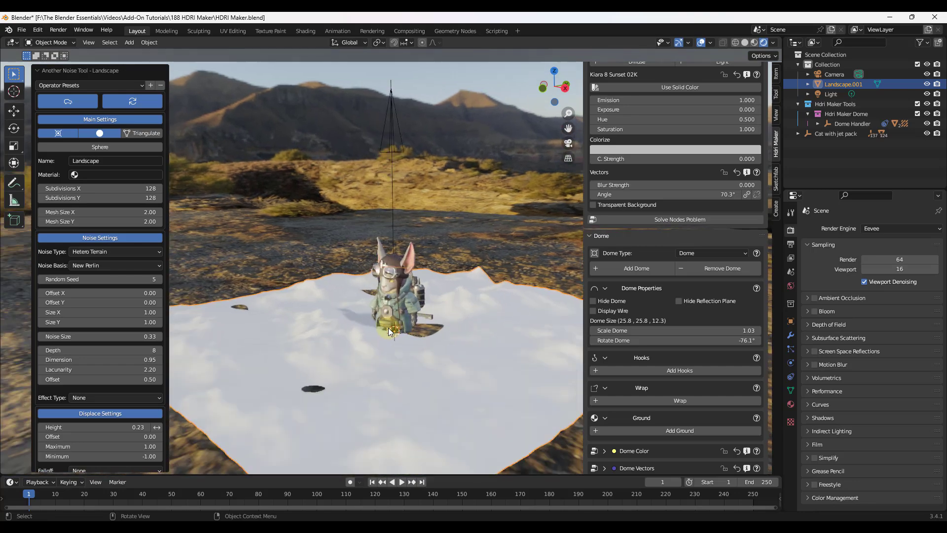
Step: Enlarge the landscape to a mesh size of 7.19 in X and 10.49 in Y
middle_drag(431, 312, 304, 302)
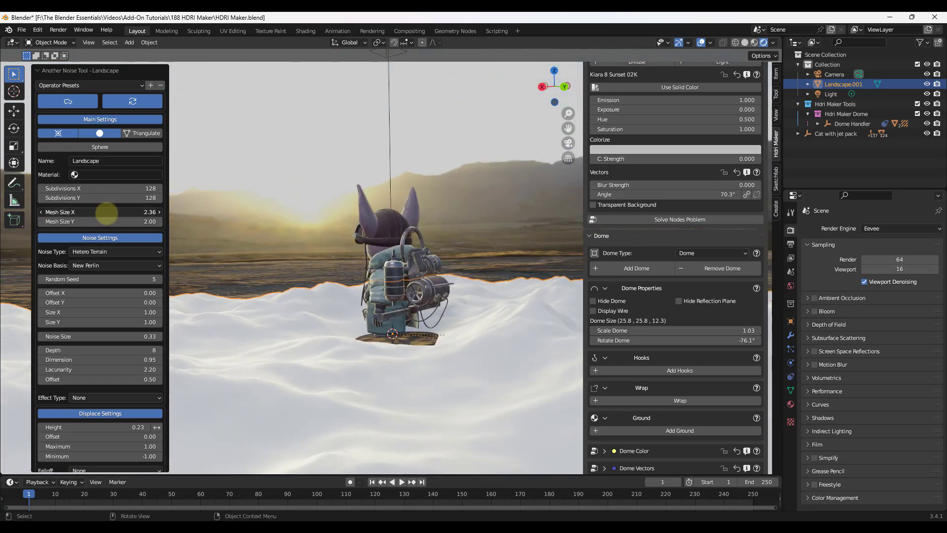
drag(99, 225, 118, 223)
drag(101, 213, 121, 213)
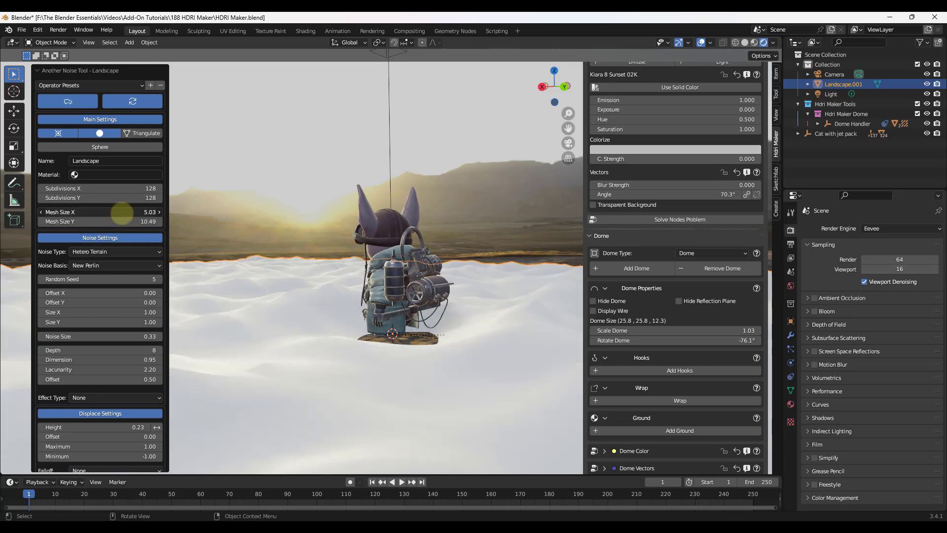
middle_drag(317, 303, 281, 312)
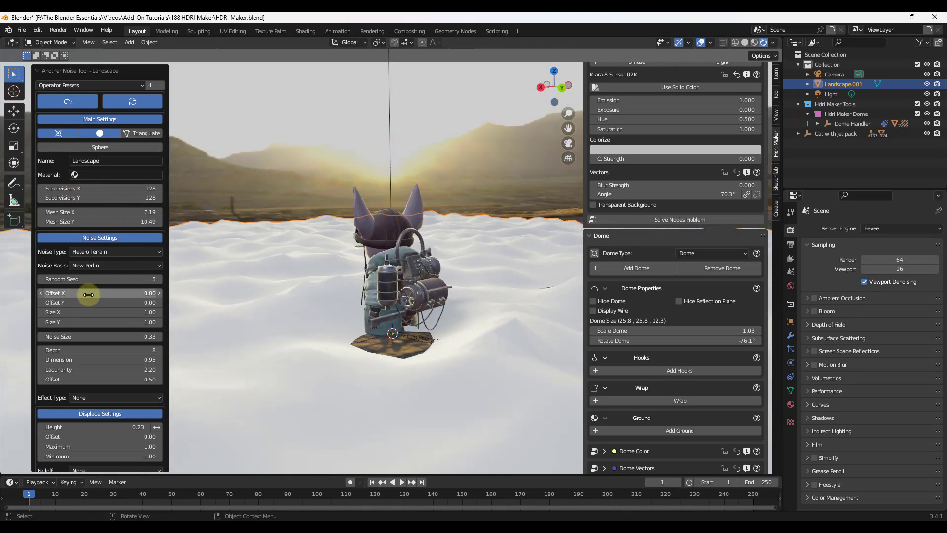
Step: Set the landscape's noise Size Y to 1.72
mouse_move(116, 324)
mouse_down()
mouse_move(101, 323)
mouse_move(123, 325)
mouse_up()
mouse_move(434, 280)
middle_down()
mouse_move(434, 270)
mouse_move(431, 284)
middle_up()
middle_drag(435, 284, 438, 283)
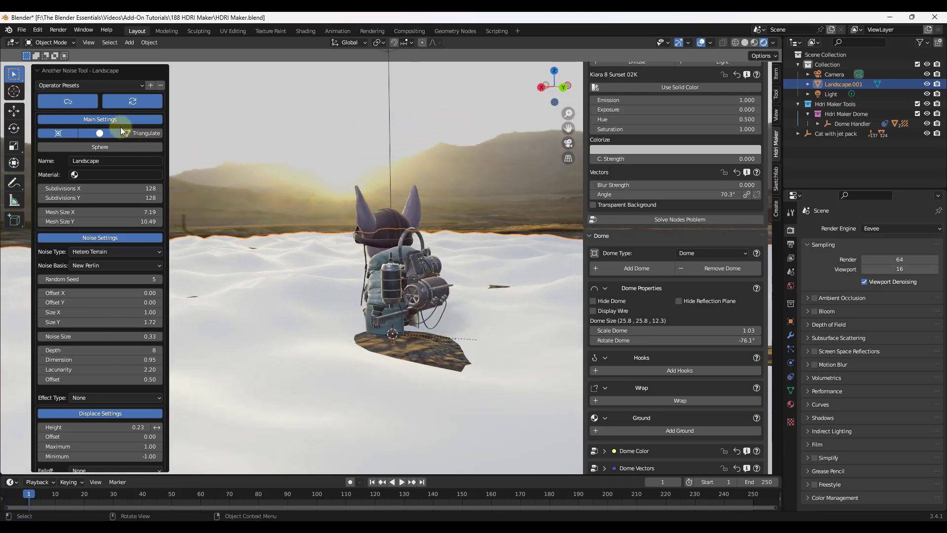
click(228, 130)
middle_drag(250, 240, 307, 253)
click(269, 234)
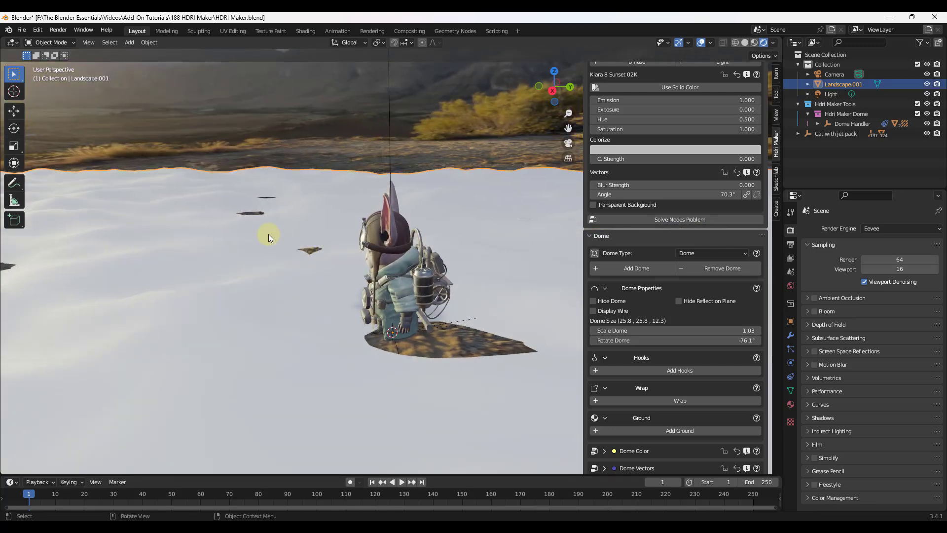
Step: Add the landscape mesh as the dome's ground so the background image is projected onto it
scroll(269, 289, down, 8)
middle_drag(269, 290, 301, 278)
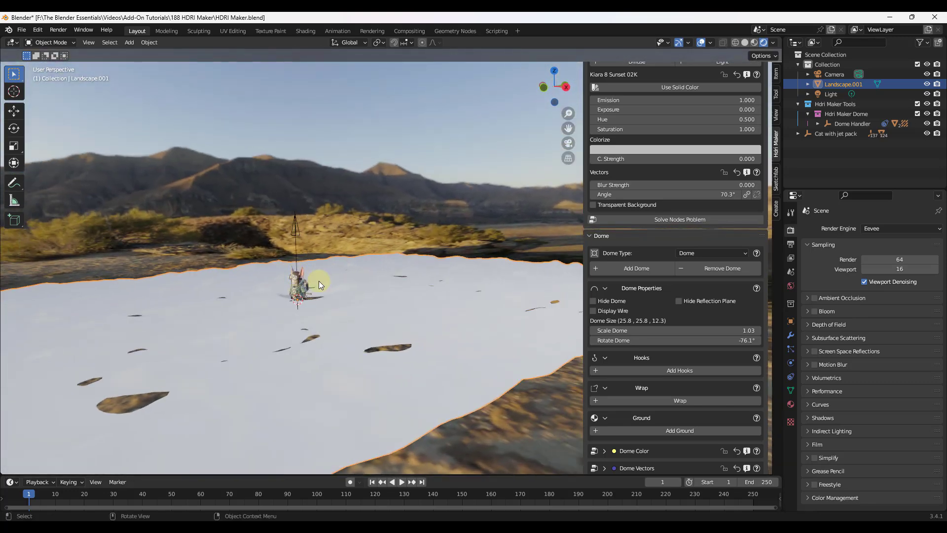
scroll(694, 315, down, 3)
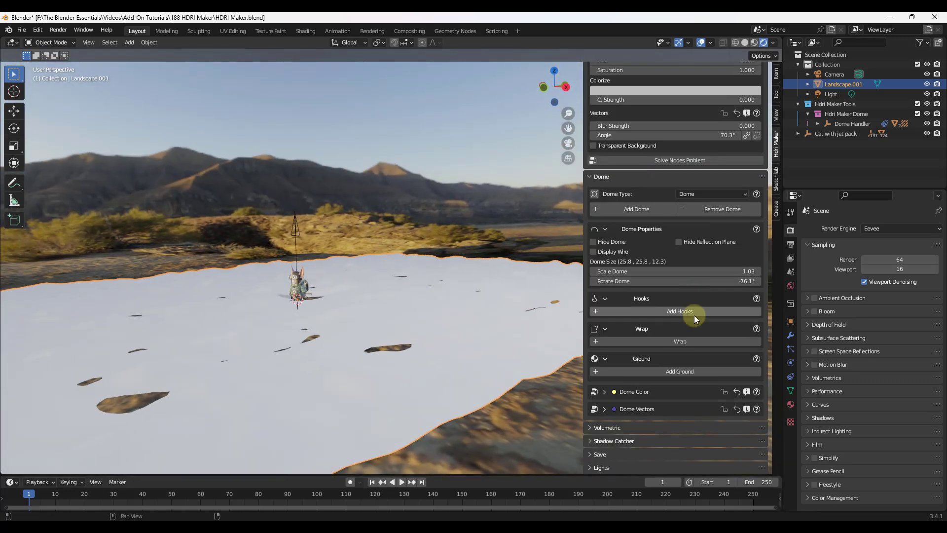
click(672, 371)
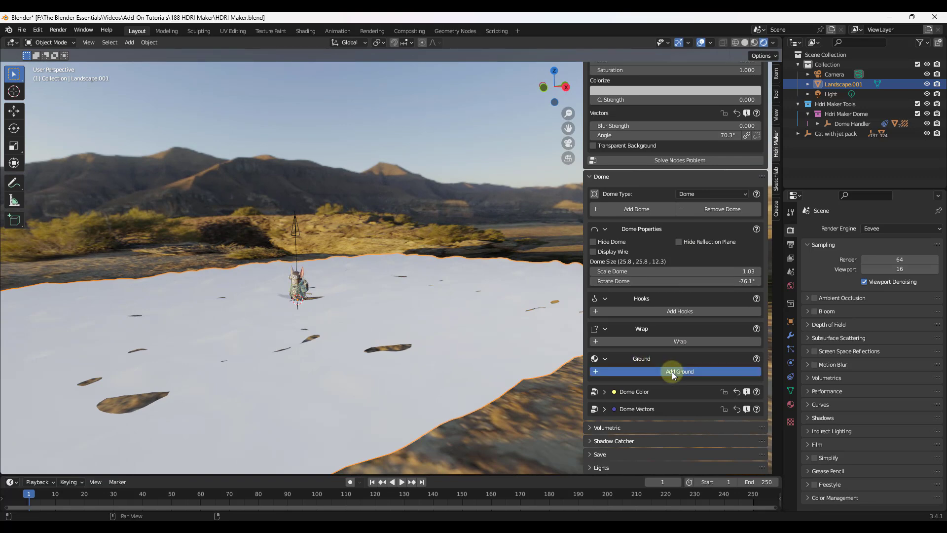
middle_drag(396, 314, 430, 193)
middle_drag(350, 318, 294, 293)
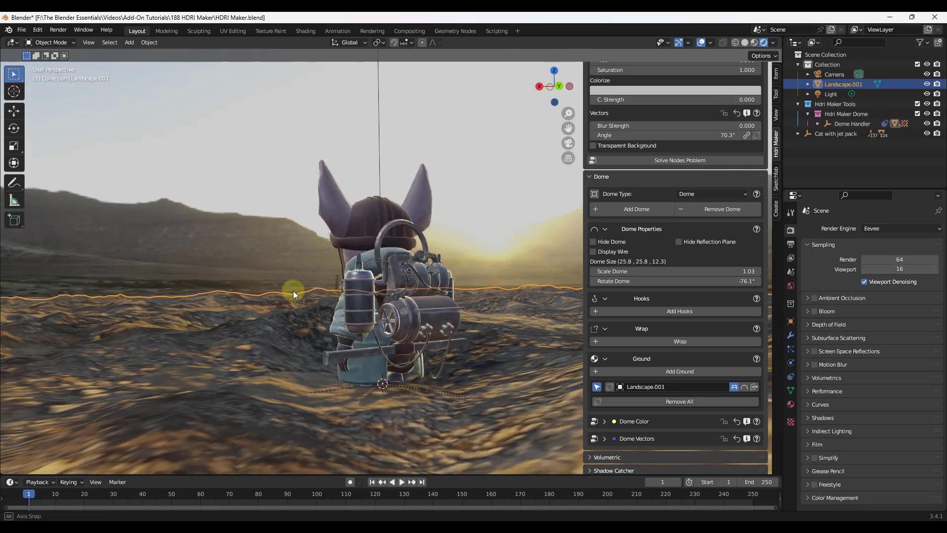
middle_drag(355, 330, 365, 319)
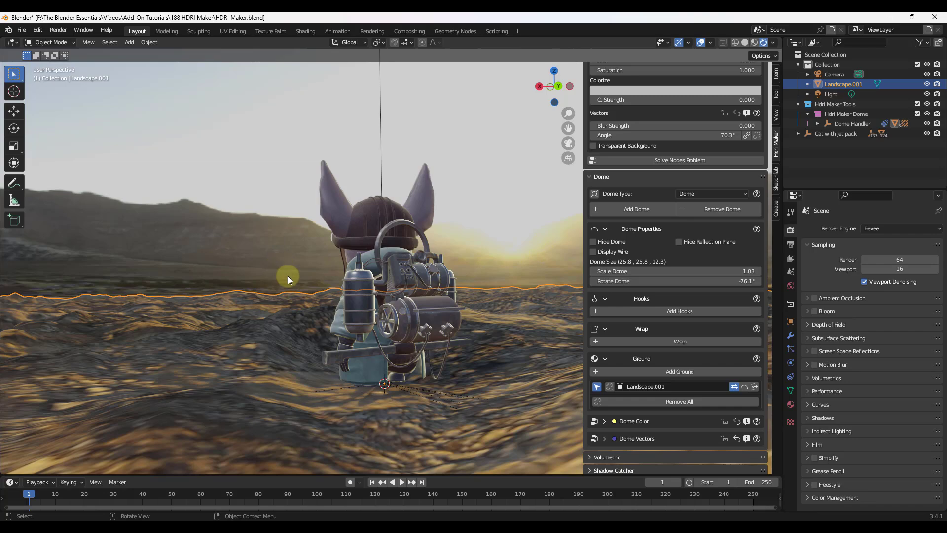
scroll(665, 239, up, 4)
drag(644, 360, 706, 383)
scroll(276, 318, down, 2)
middle_drag(279, 318, 308, 328)
scroll(283, 317, up, 3)
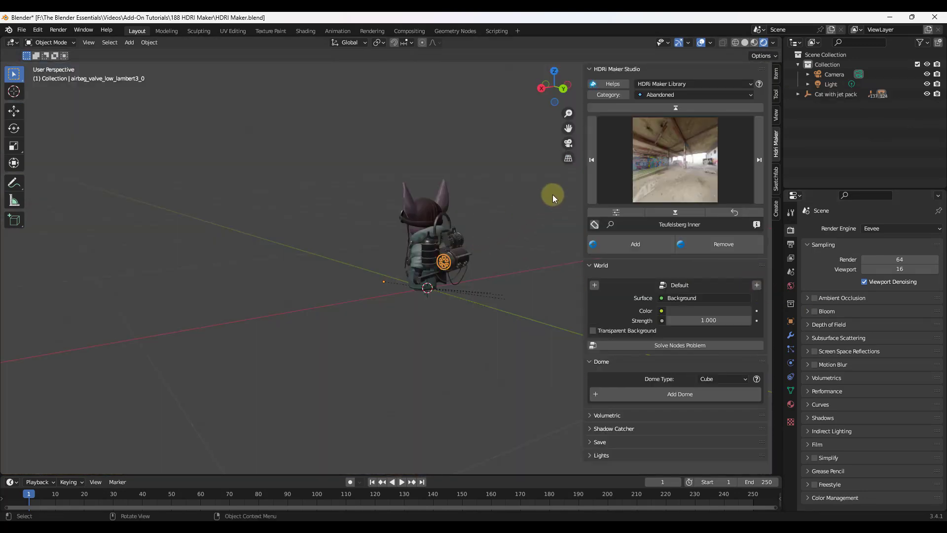
Step: Light the cat with the Teufelsberg Inner background from the Abandoned category
middle_drag(401, 262, 519, 227)
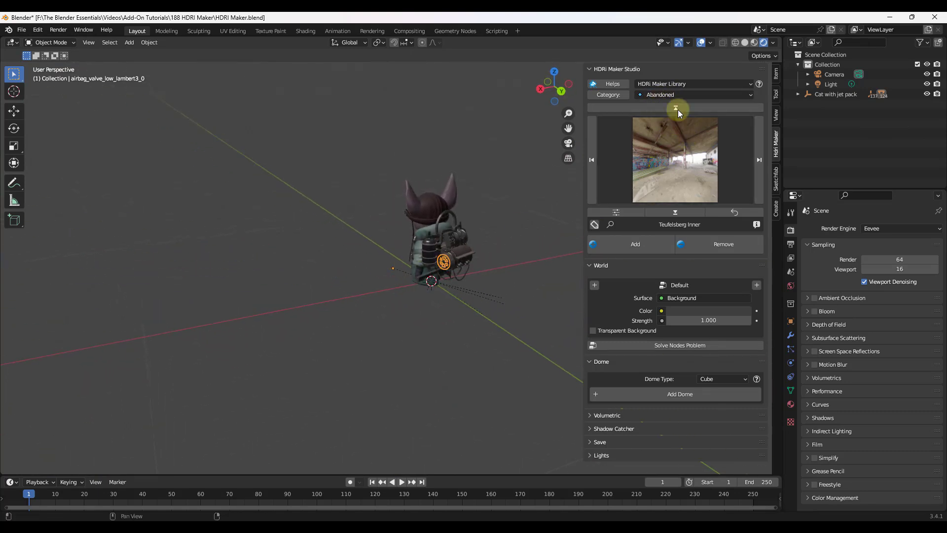
click(644, 245)
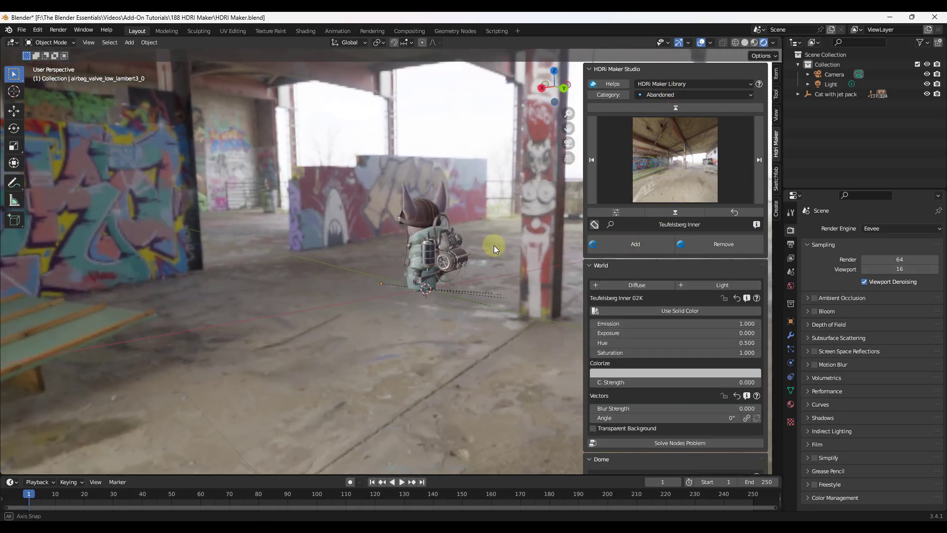
scroll(662, 279, down, 5)
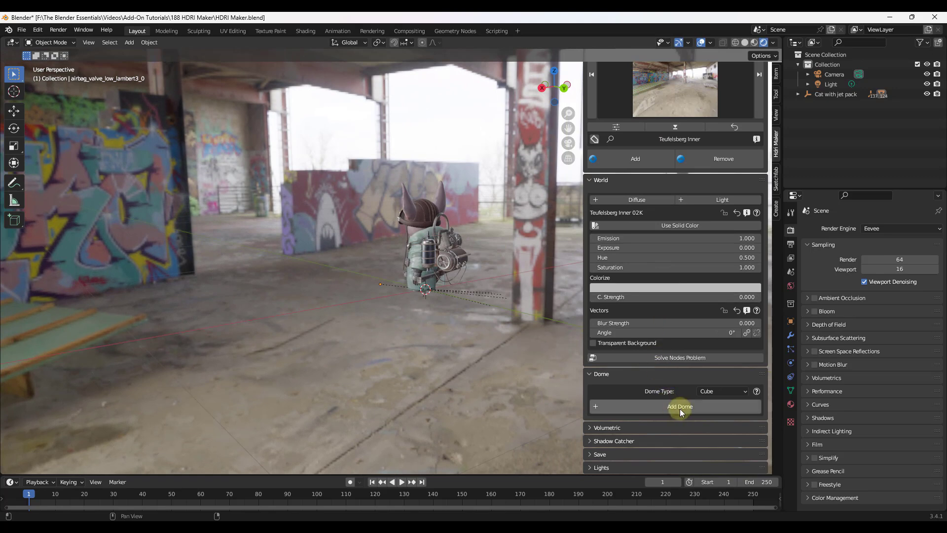
Step: Add a projection dome of the Cube type around the cat
click(709, 393)
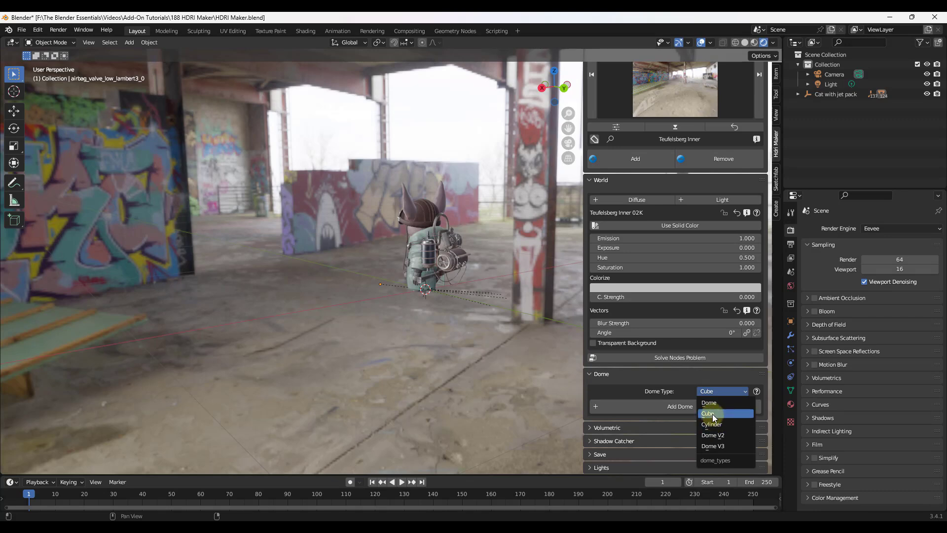
click(713, 413)
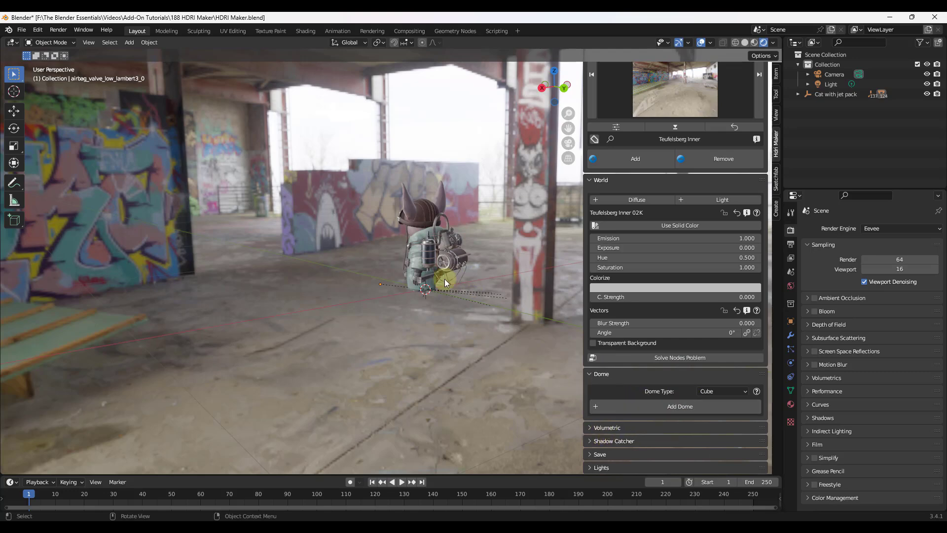
click(662, 414)
scroll(441, 283, down, 5)
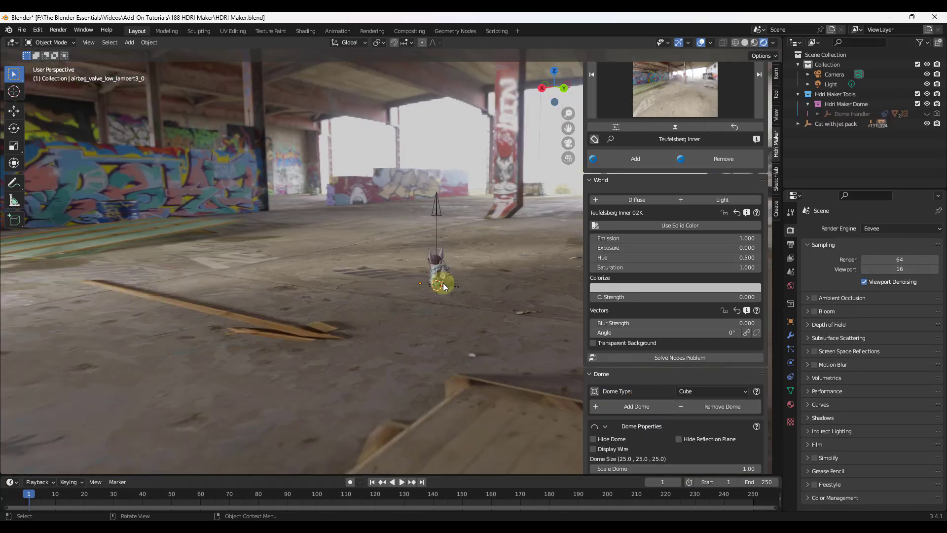
mouse_move(441, 285)
middle_down()
mouse_move(457, 283)
mouse_move(449, 286)
mouse_move(468, 232)
mouse_move(443, 254)
mouse_move(410, 241)
mouse_move(478, 231)
mouse_move(454, 279)
mouse_move(434, 281)
middle_up()
scroll(673, 321, down, 5)
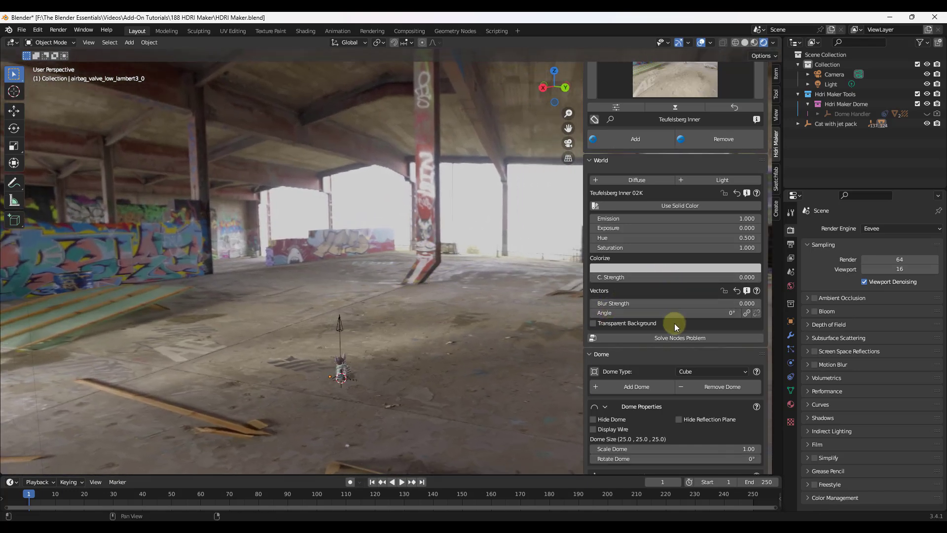
Step: Scale the cube dome to 2.23 and turn on its wire display
mouse_move(679, 369)
mouse_down()
mouse_move(664, 369)
mouse_move(752, 360)
mouse_move(659, 364)
mouse_move(691, 361)
mouse_up()
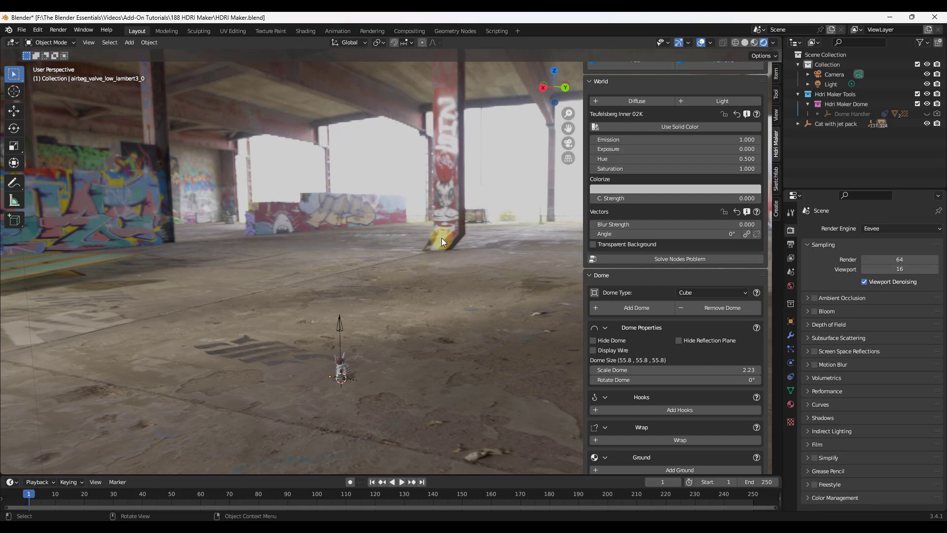
middle_drag(445, 265, 569, 329)
click(593, 350)
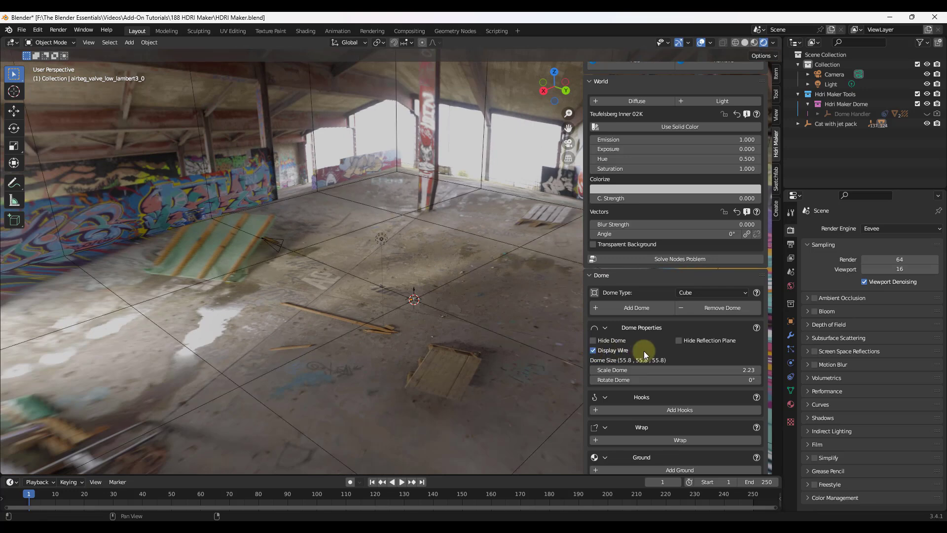
middle_drag(434, 277, 424, 248)
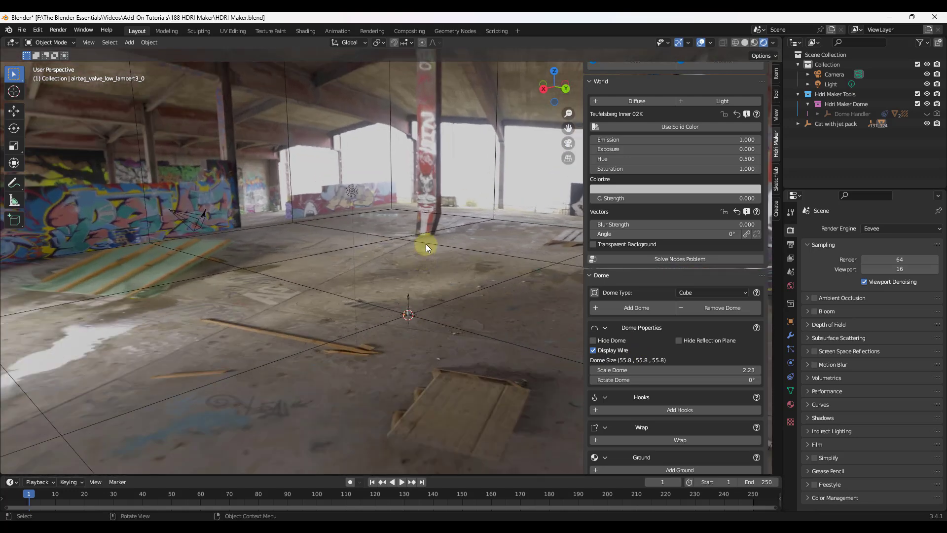
scroll(425, 244, up, 1)
Step: Expand the dome vector settings and set the ground projection's scale to 0.300
scroll(659, 330, down, 5)
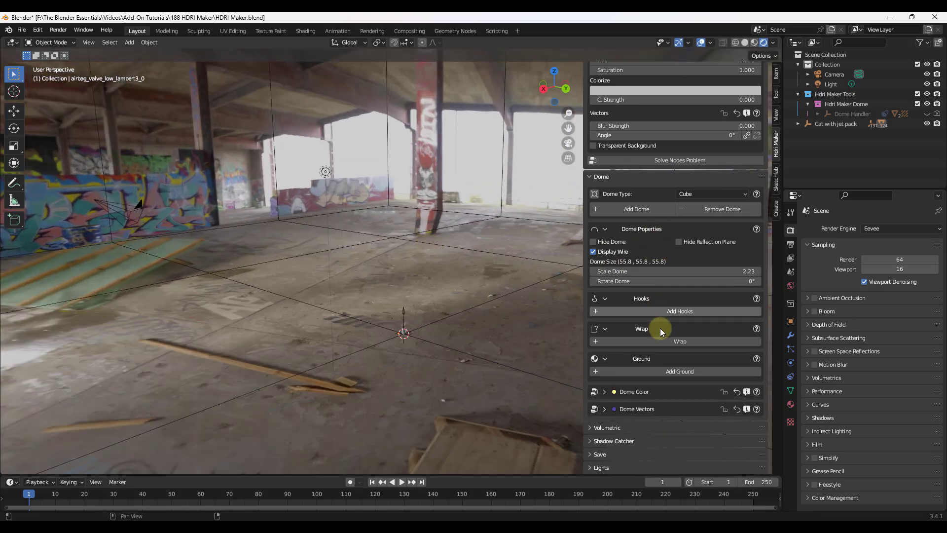
click(604, 409)
scroll(667, 346, down, 7)
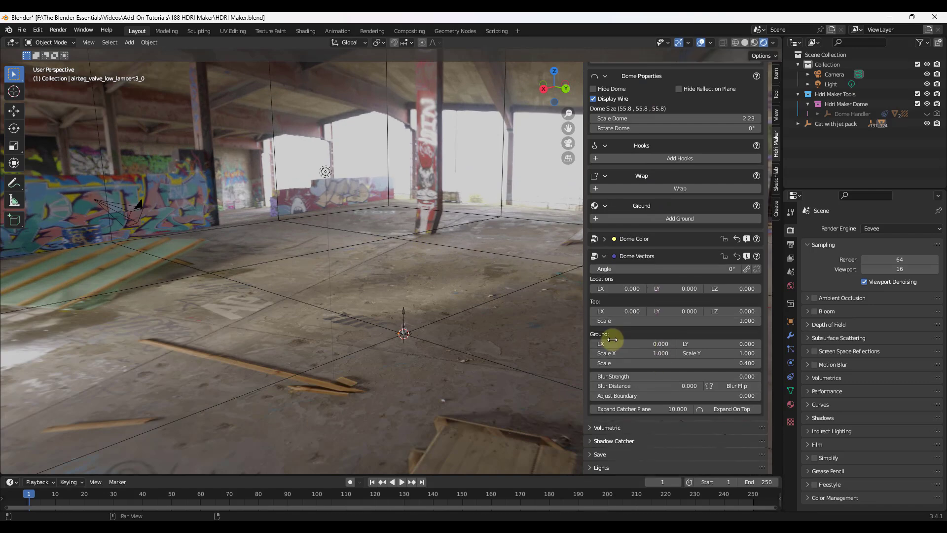
drag(665, 363, 667, 364)
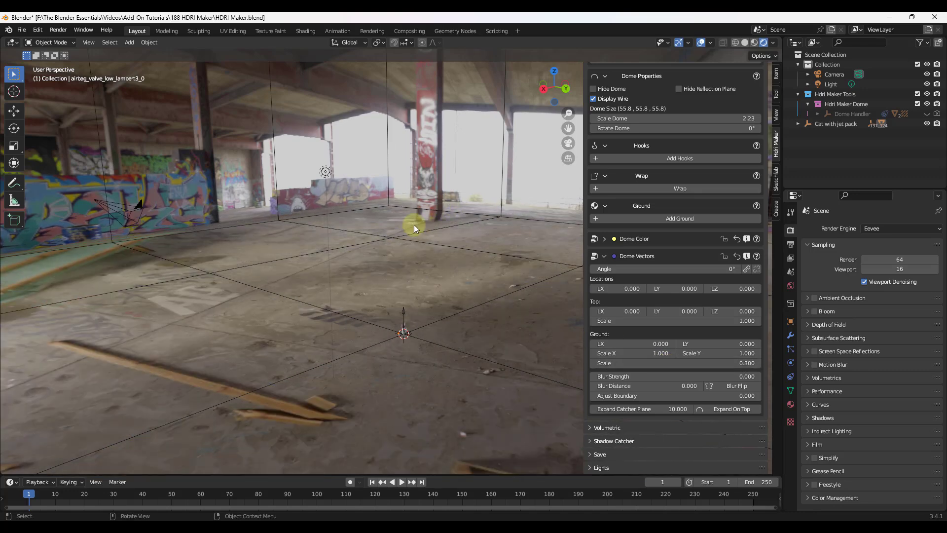
middle_drag(414, 230, 601, 276)
Step: Scale the cube dome to 0.70
scroll(681, 277, up, 5)
drag(698, 217, 671, 222)
middle_drag(467, 362, 466, 351)
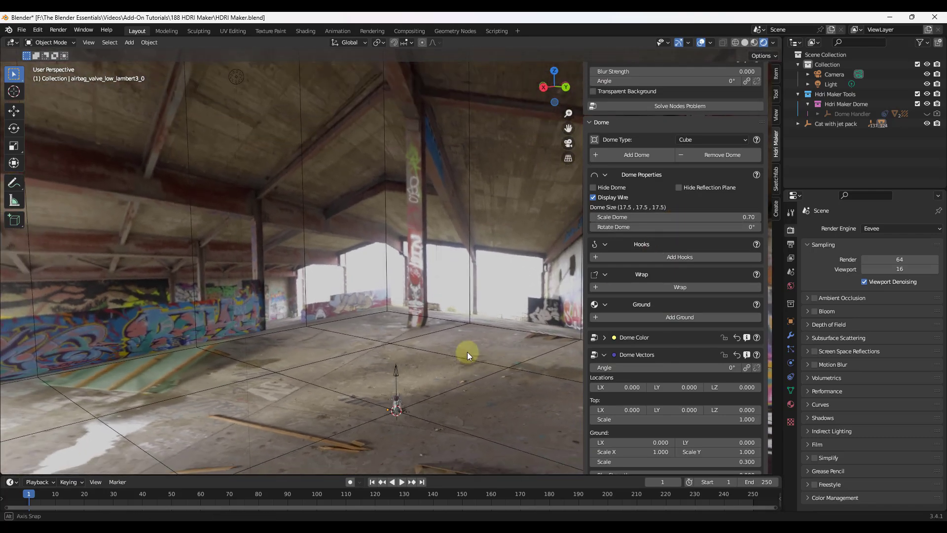
scroll(429, 381, up, 5)
middle_drag(377, 416, 418, 385)
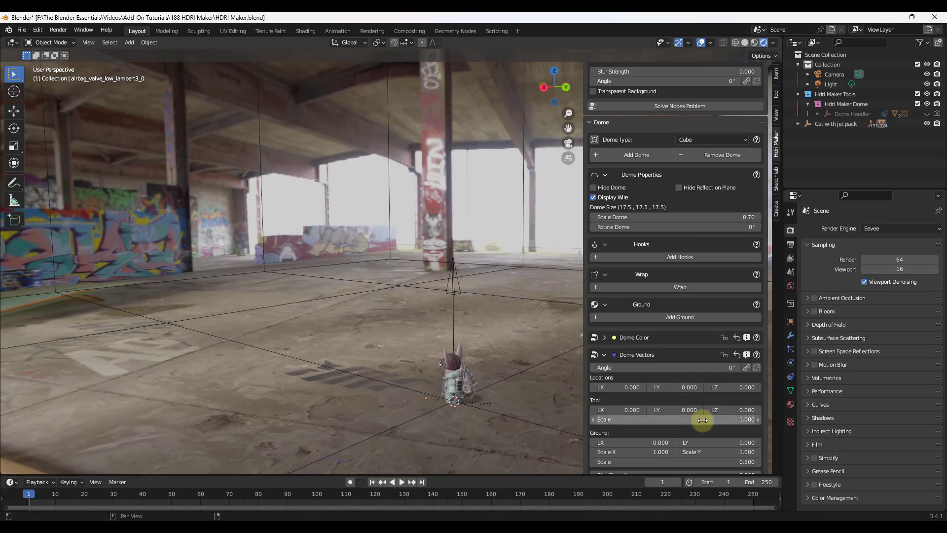
Step: Set the ground projection's scale to 0.100
scroll(702, 424, down, 1)
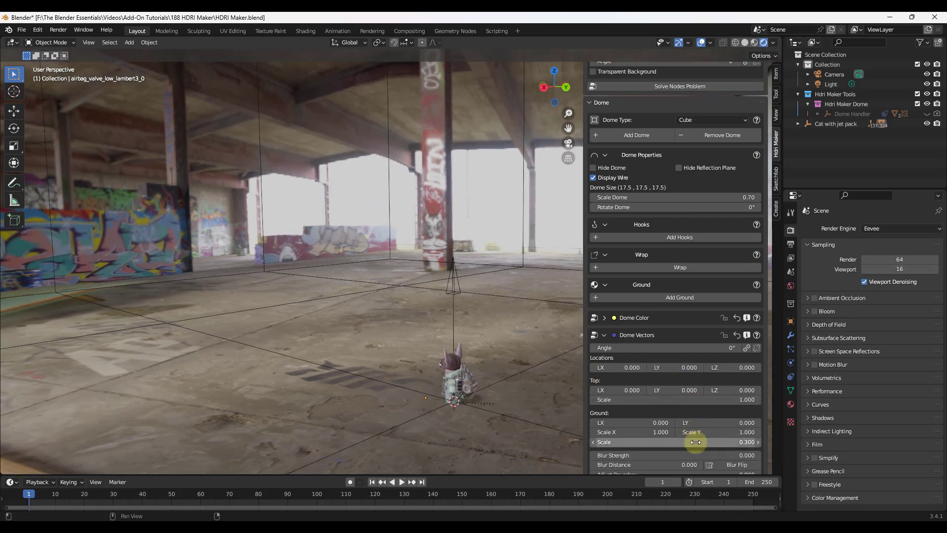
drag(700, 443, 698, 442)
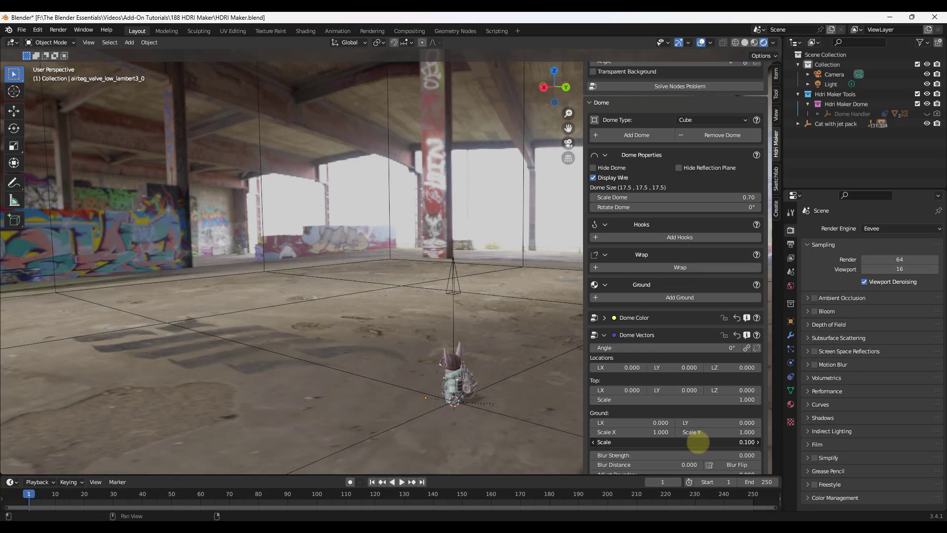
middle_drag(318, 270, 494, 292)
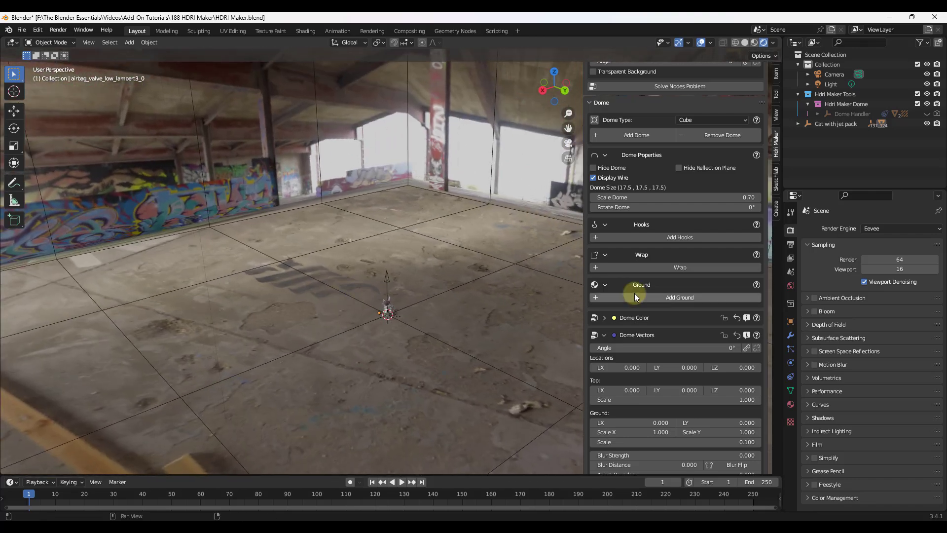
Step: Add hooks to the dome and move a single hook at the base of the far wall along the global X axis
click(685, 238)
middle_drag(408, 251, 359, 218)
drag(349, 218, 387, 217)
key(x)
middle_drag(403, 212, 404, 221)
mouse_move(383, 218)
mouse_down()
mouse_move(382, 199)
mouse_move(391, 211)
mouse_up()
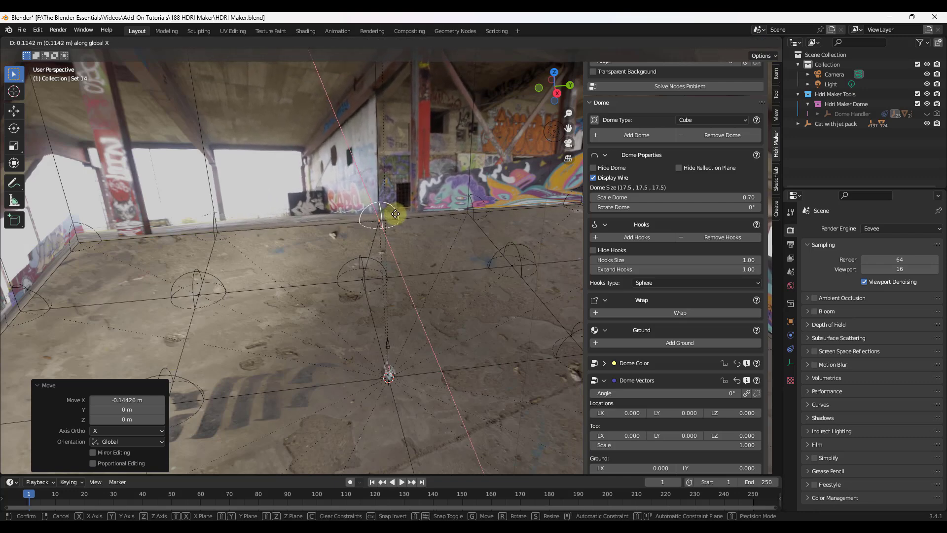
Step: Select the six hooks on the far side of the floor and move them together about 0.086 m along global X
shift+click(472, 212)
middle_drag(375, 213, 505, 207)
shift+click(443, 250)
shift+click(553, 242)
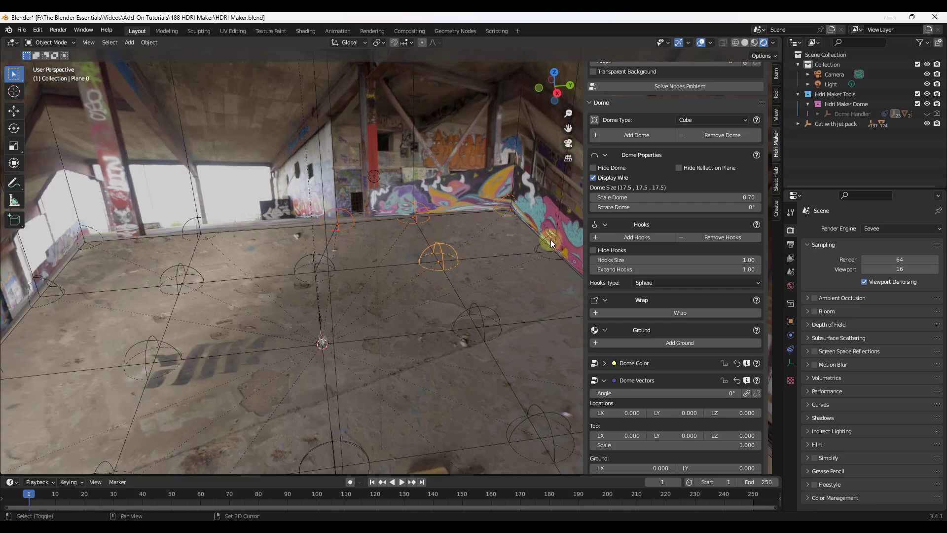
shift+click(331, 262)
key(g)
key(x)
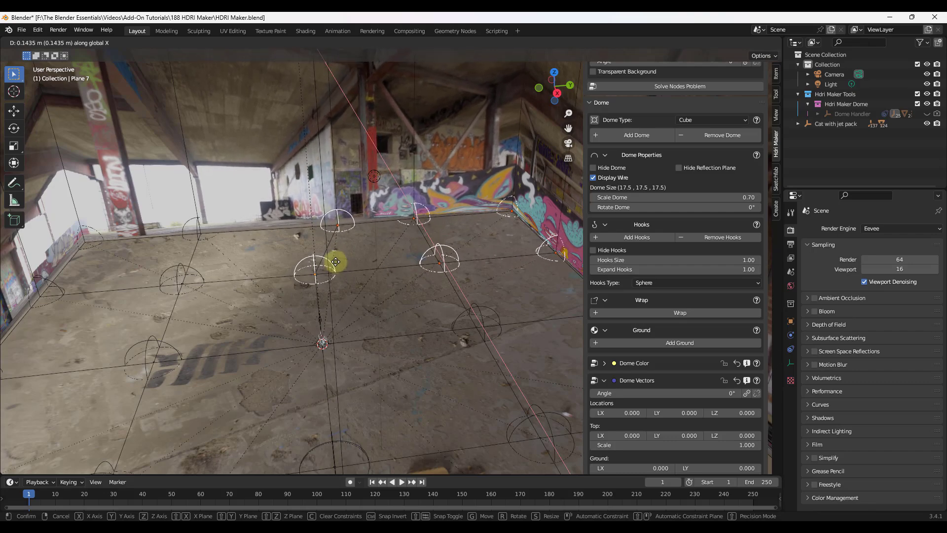
click(335, 261)
Step: Examine how the cat sits in the adjusted warehouse projection, from the floor hooks to a close-up
middle_drag(362, 271, 337, 265)
scroll(251, 282, up, 6)
middle_drag(251, 282, 226, 247)
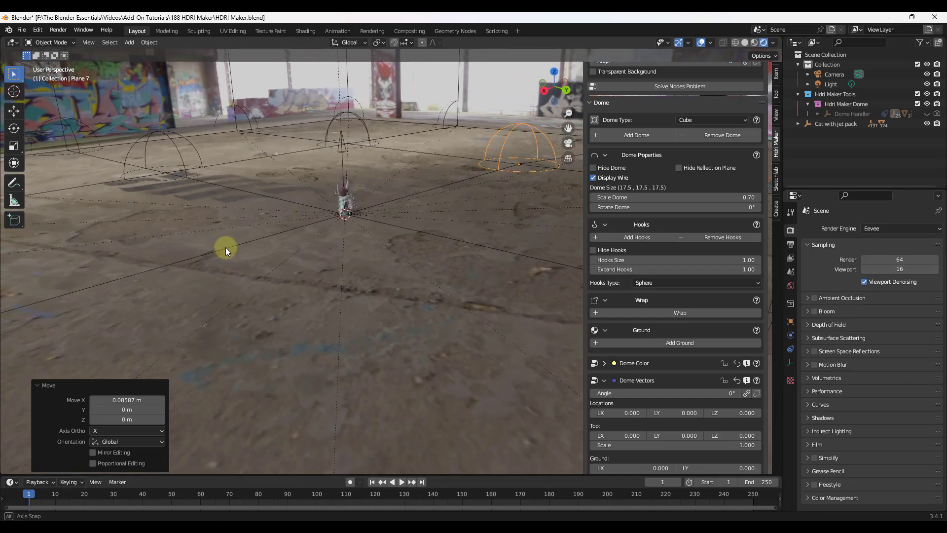
scroll(336, 146, up, 4)
middle_drag(336, 161, 341, 211)
scroll(340, 211, up, 4)
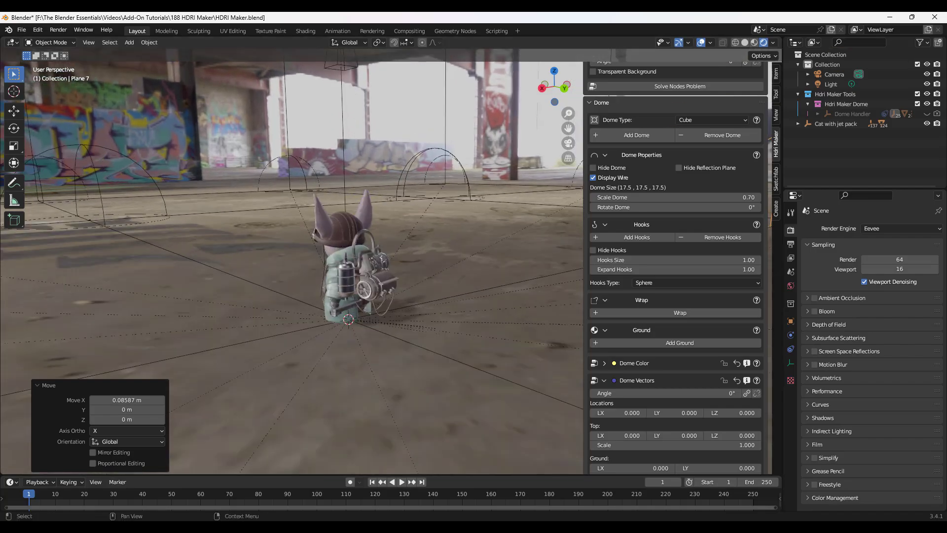
Step: Switch to the browser to show the HDRi Maker Custom Dome Projection Tutorial on YouTube, and return to Blender
key(alt+Tab)
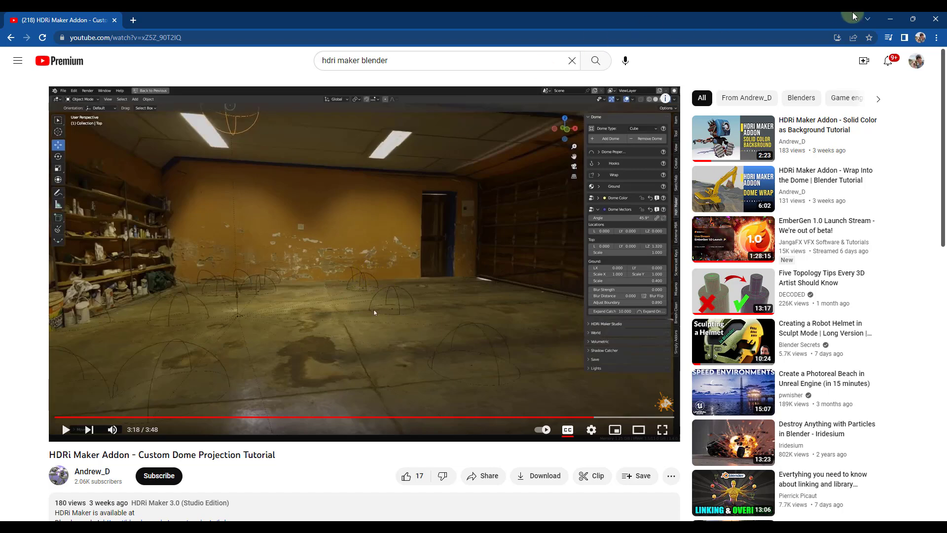
click(888, 18)
middle_drag(351, 241, 339, 207)
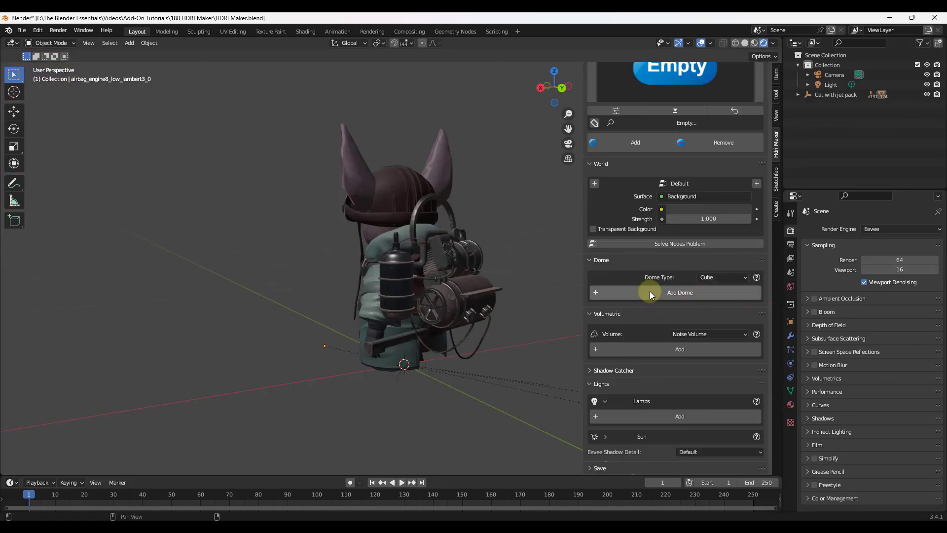
Step: Collapse the HDRi Maker sections from Studio through Lights and expand the Save section
scroll(635, 207, up, 1)
scroll(632, 197, up, 4)
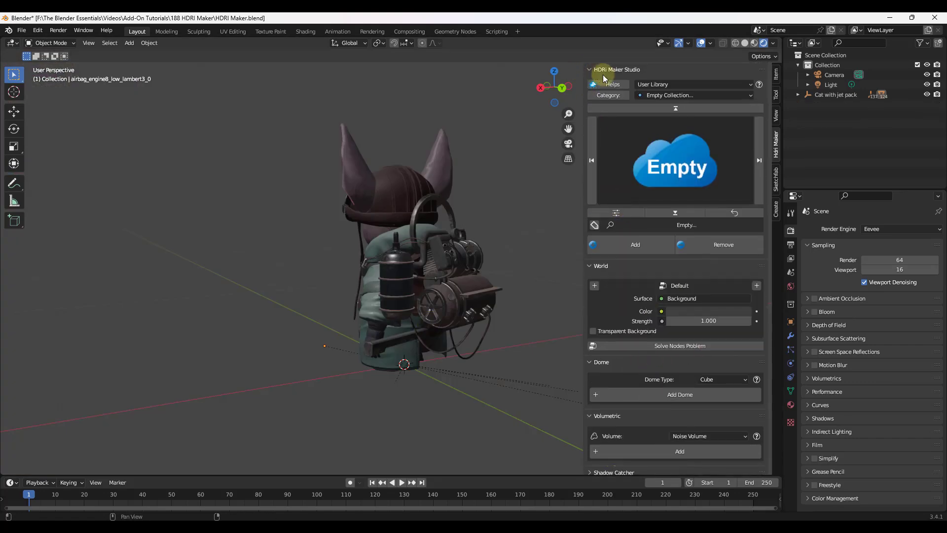
click(657, 84)
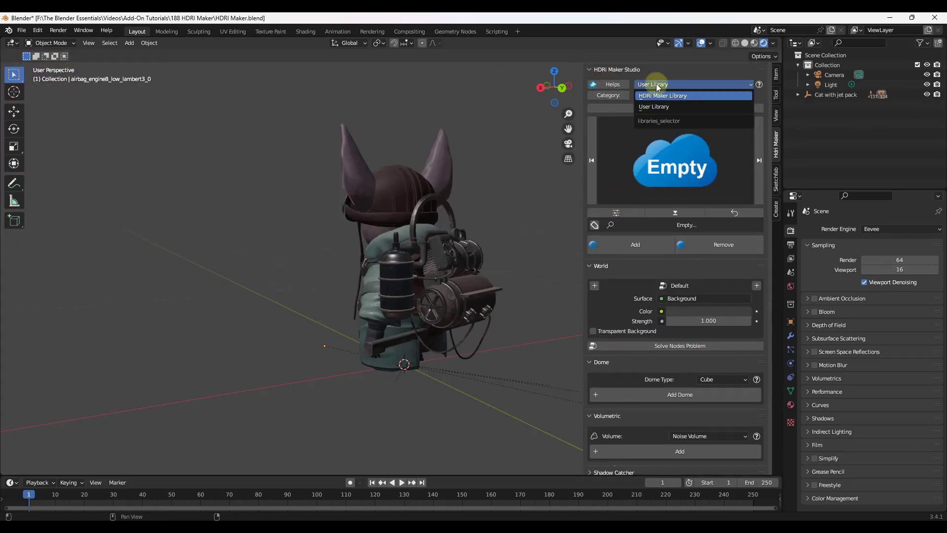
click(597, 69)
click(592, 82)
click(592, 96)
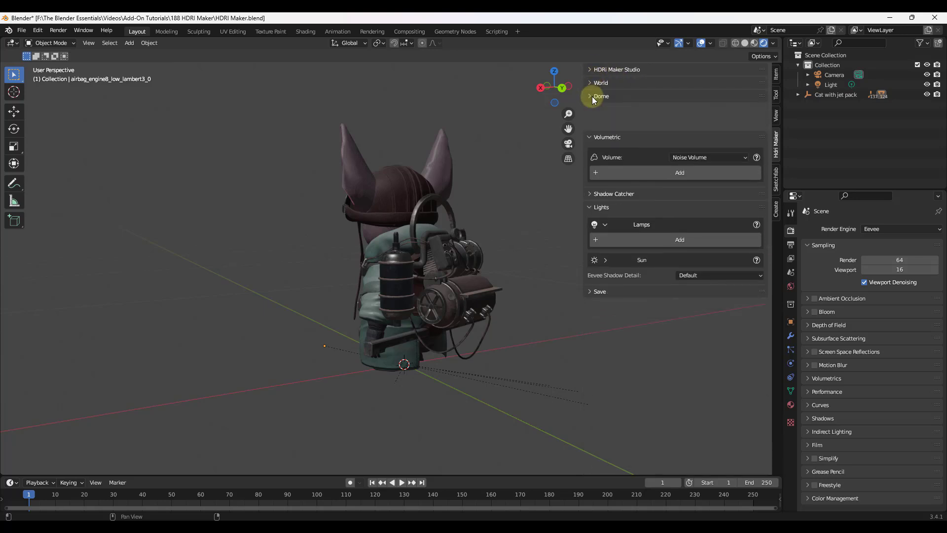
click(592, 109)
click(592, 136)
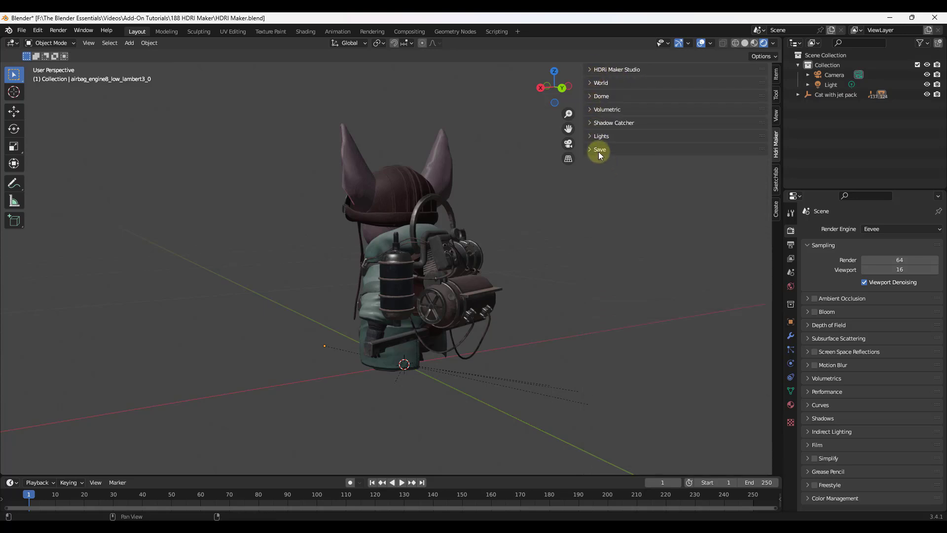
click(600, 150)
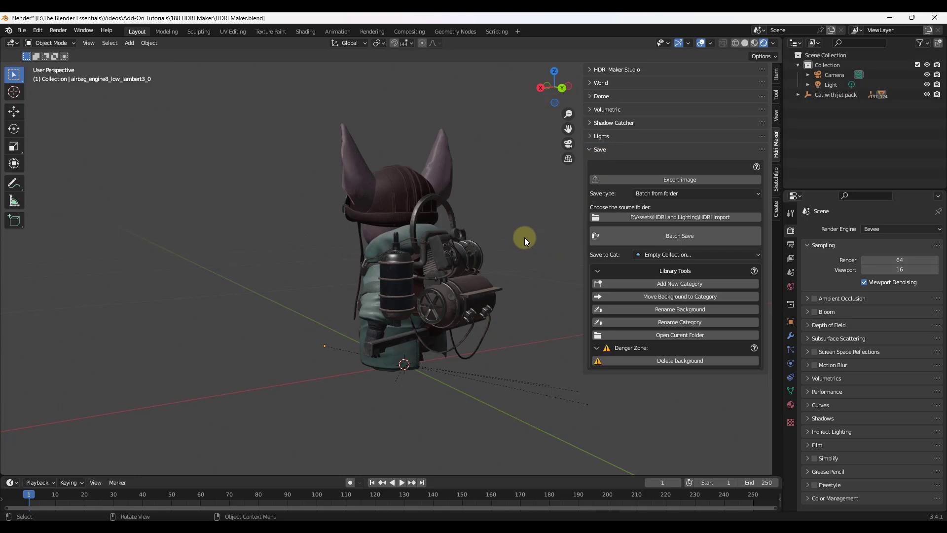
Step: Choose F:\Assets\HDRI and Lighting\HDRI Import as the source folder for the batch save
click(680, 218)
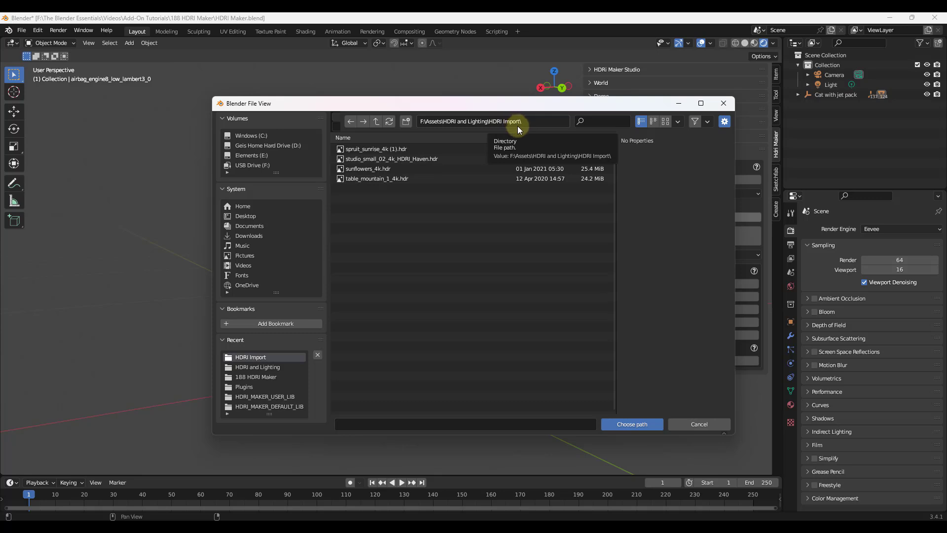
drag(401, 203, 347, 152)
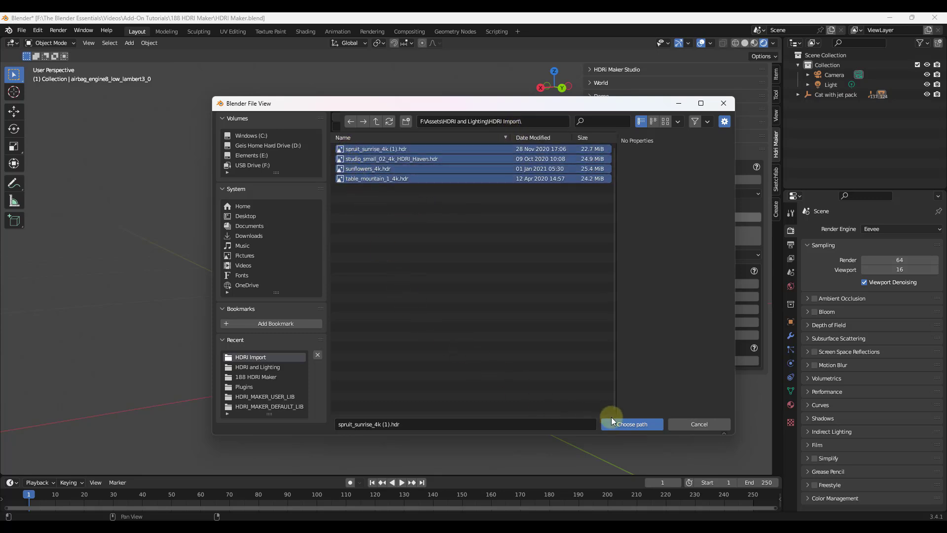
click(628, 425)
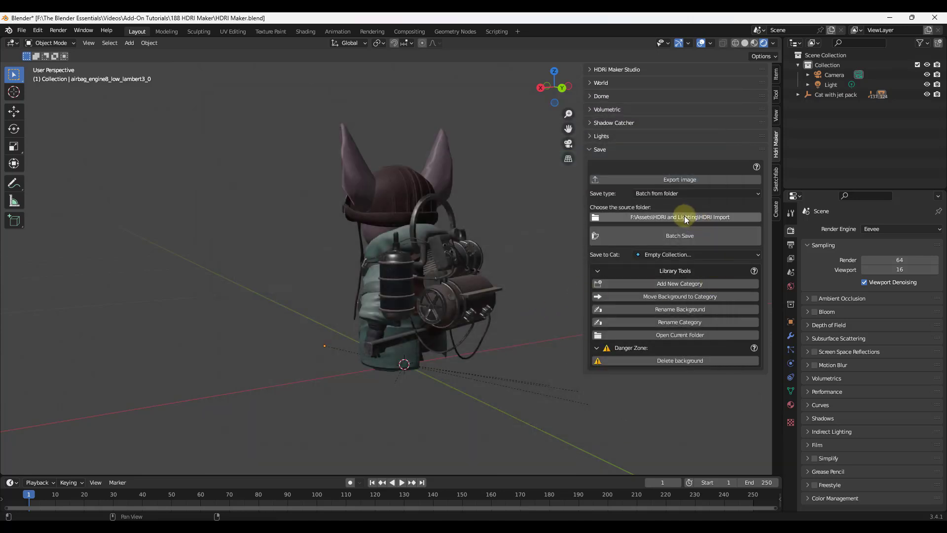
Step: Add a new library category for the owner's own HDRI files and set it as the category to save to
click(679, 255)
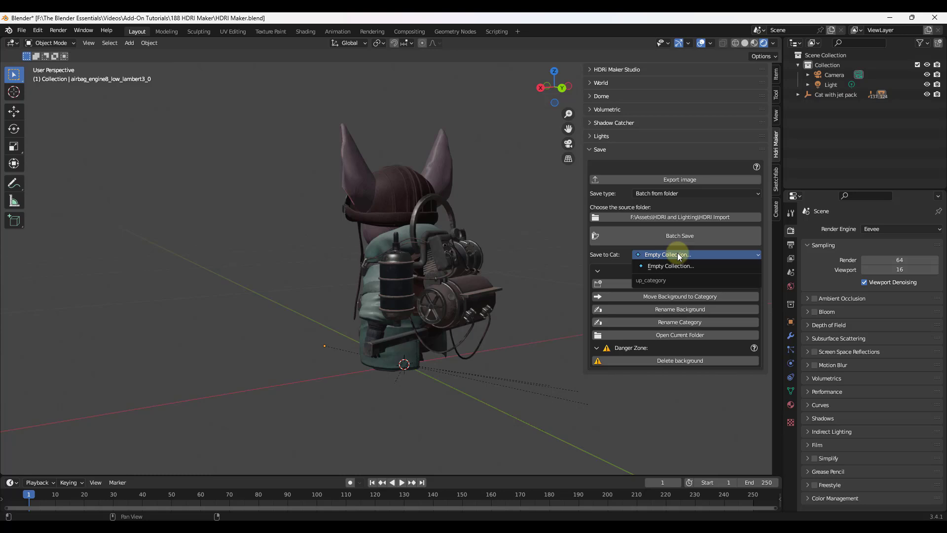
click(672, 266)
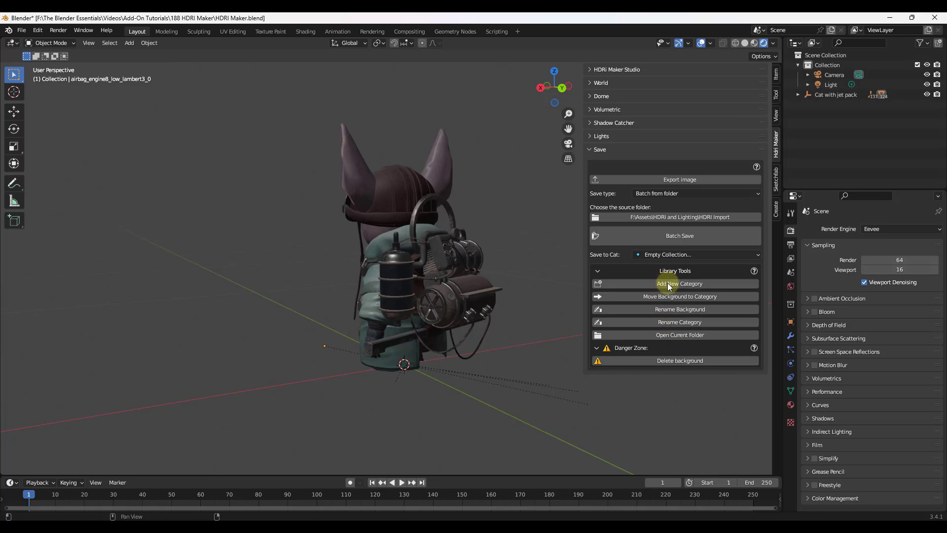
click(670, 285)
click(665, 314)
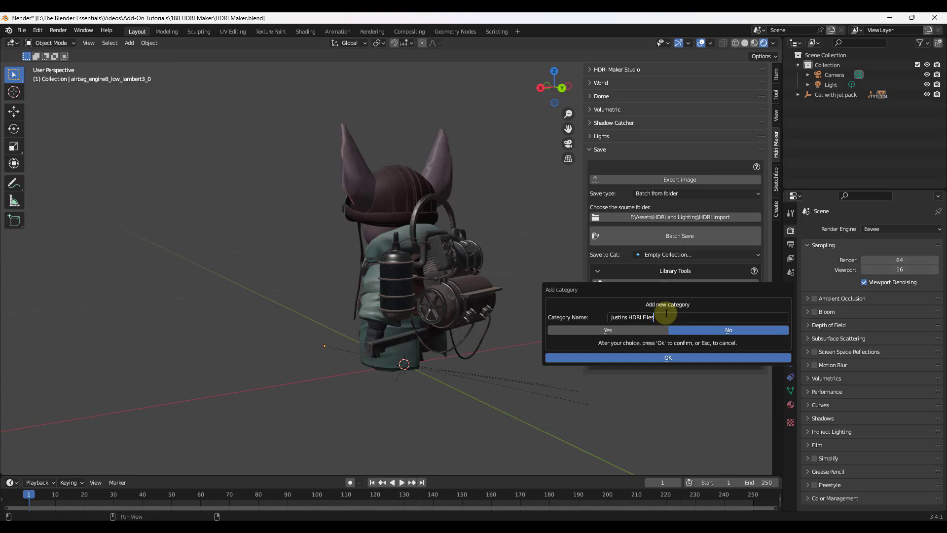
click(609, 330)
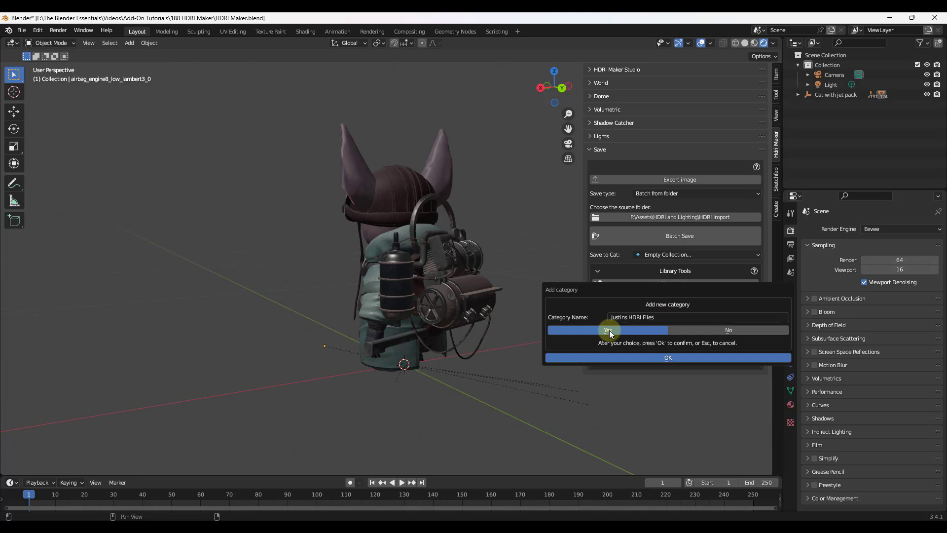
click(675, 358)
click(686, 254)
click(686, 265)
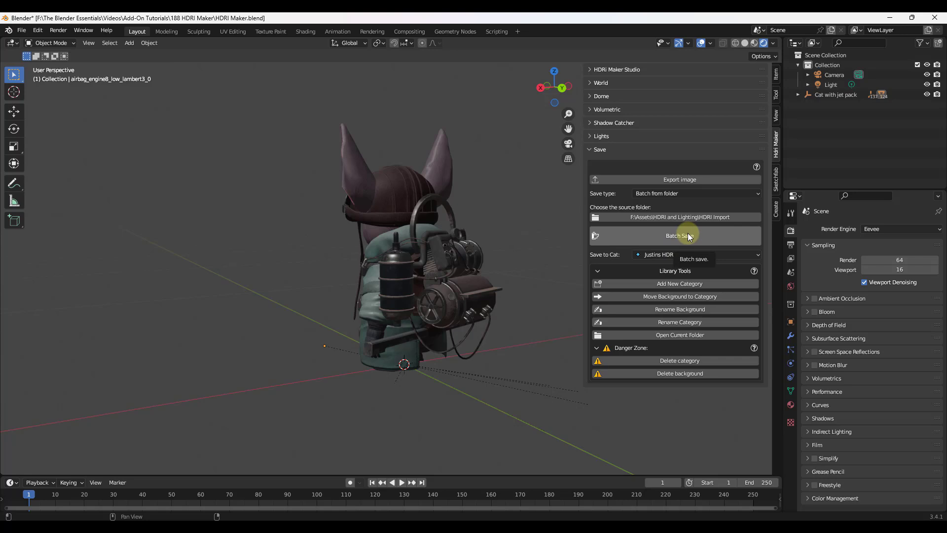
Step: Batch-save the HDRI files of the source folder into the chosen category, checking the file list before confirming
click(689, 237)
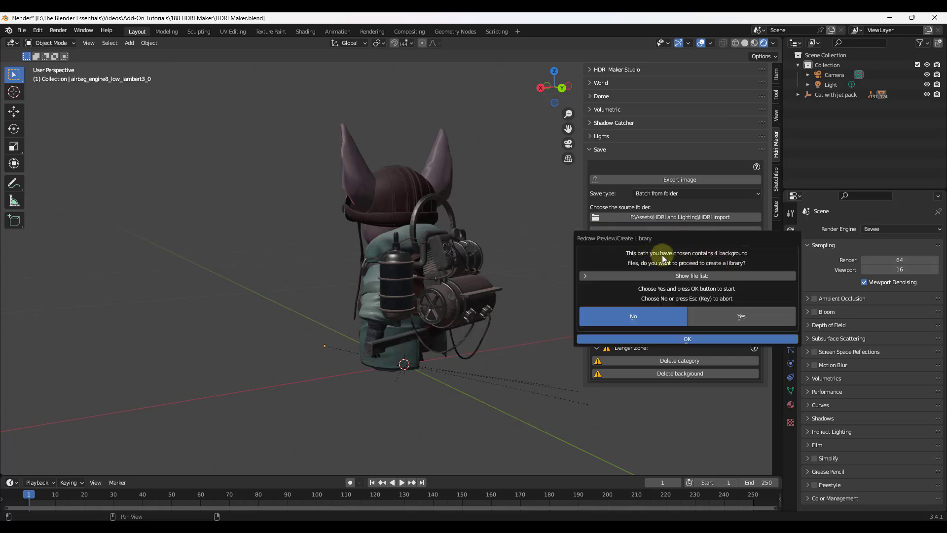
click(704, 276)
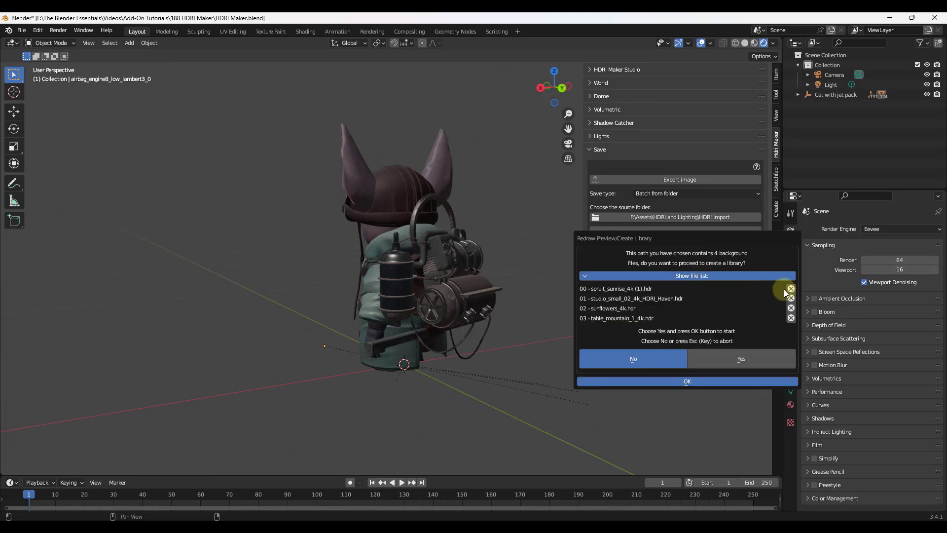
click(688, 276)
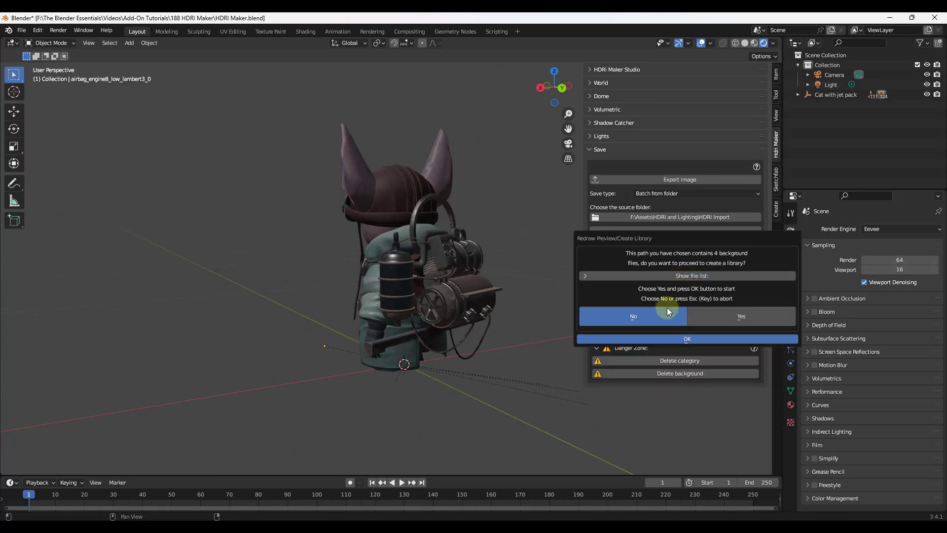
click(721, 317)
click(688, 339)
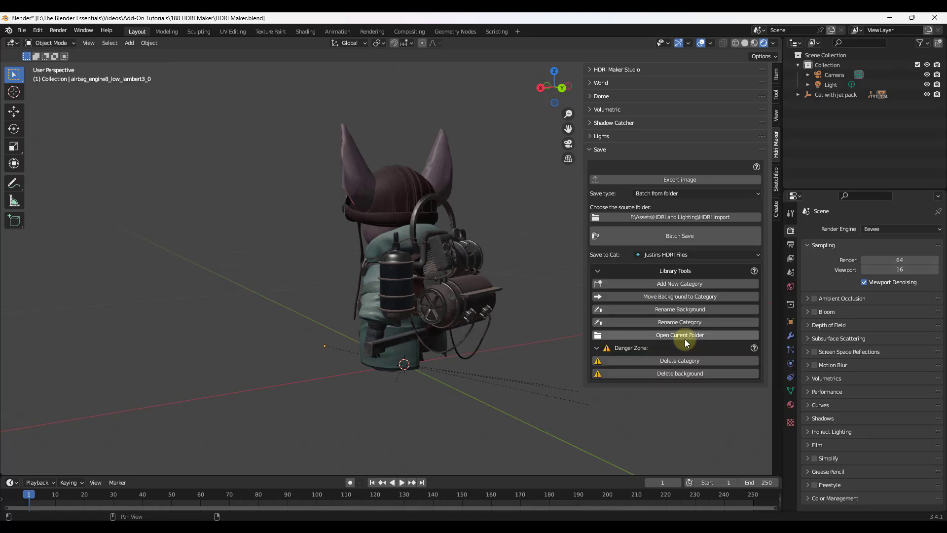
click(654, 244)
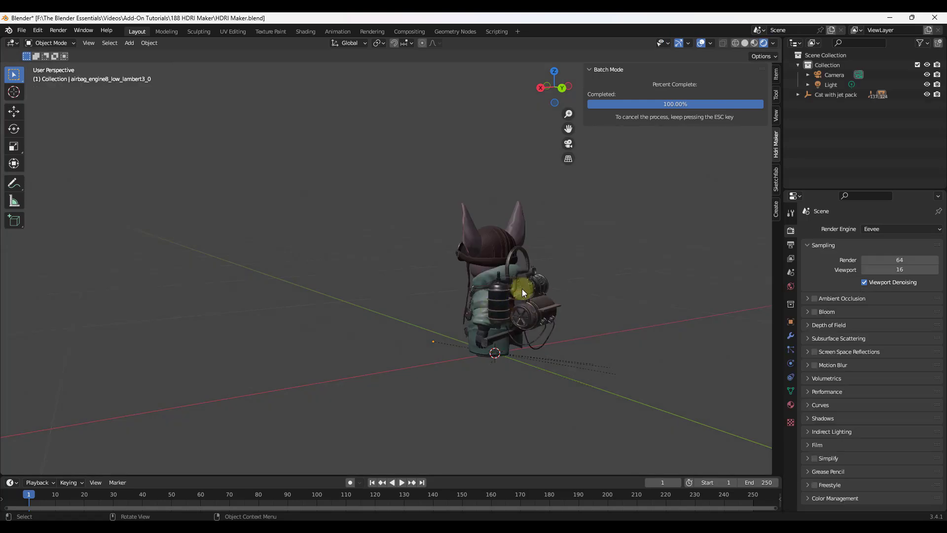
Step: Pick the Spruit Sunrise 4K (1) background from the new category of the User Library and add it to the scene
click(656, 84)
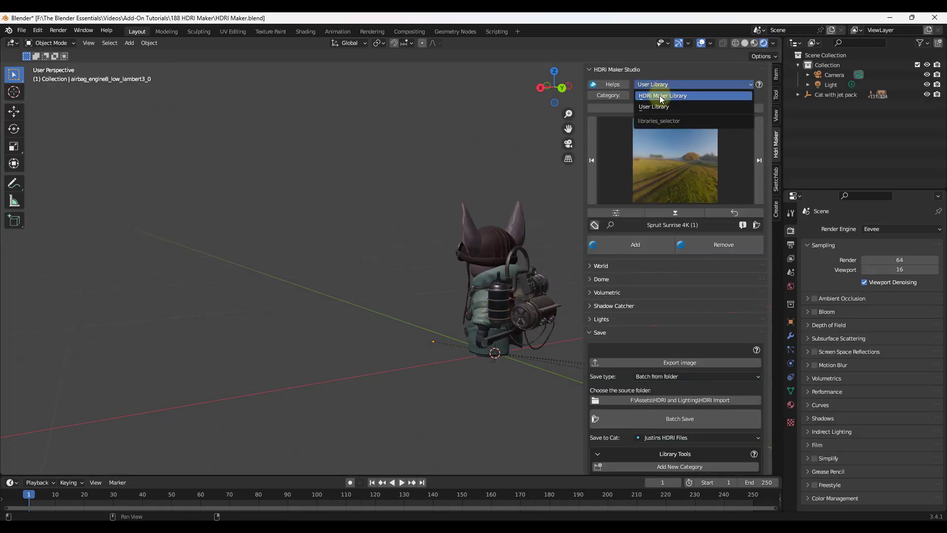
click(659, 107)
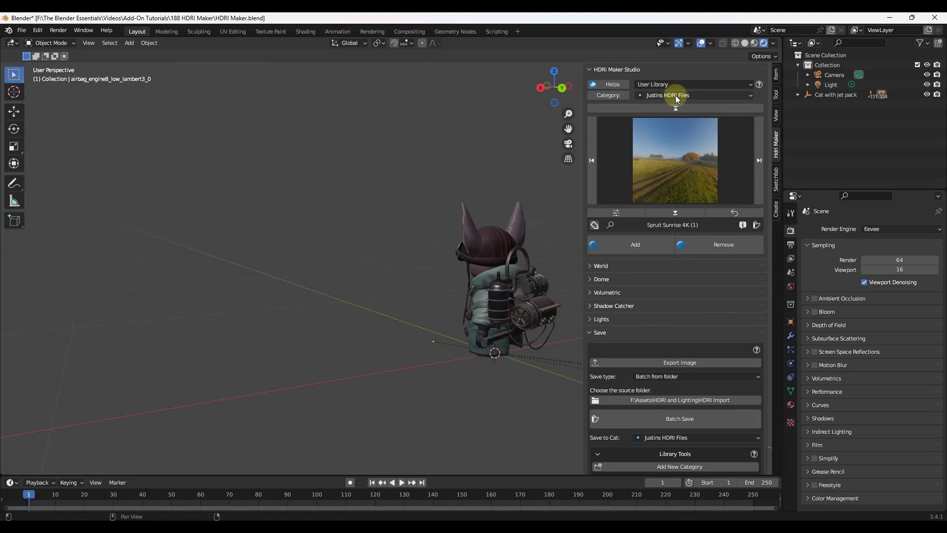
click(676, 97)
click(675, 108)
click(679, 144)
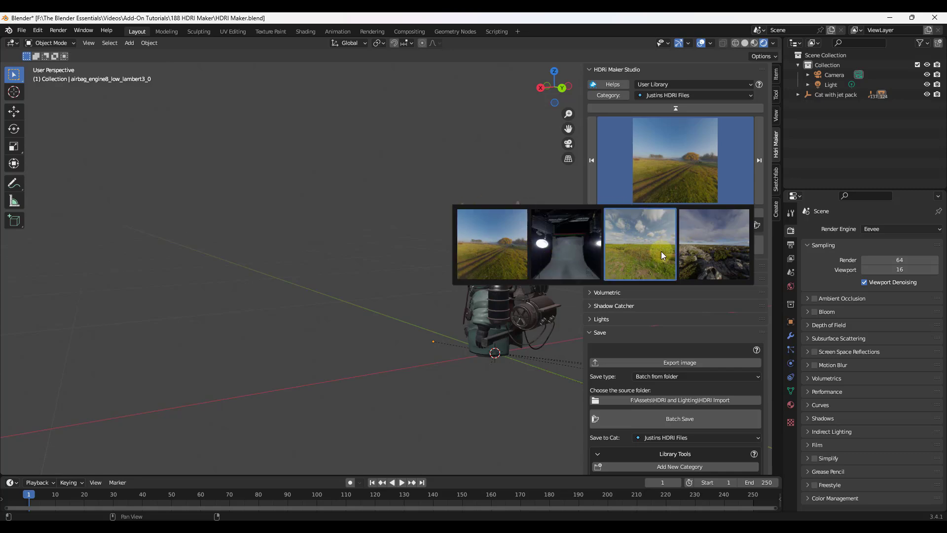
click(494, 257)
click(641, 247)
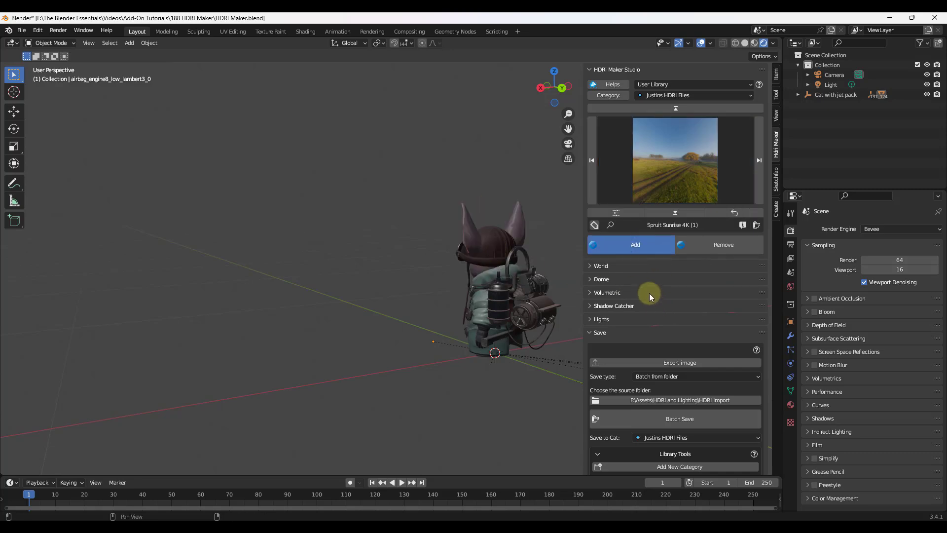
Step: Collapse the Save section and add a projection dome of type Dome around the cat
scroll(659, 301, down, 5)
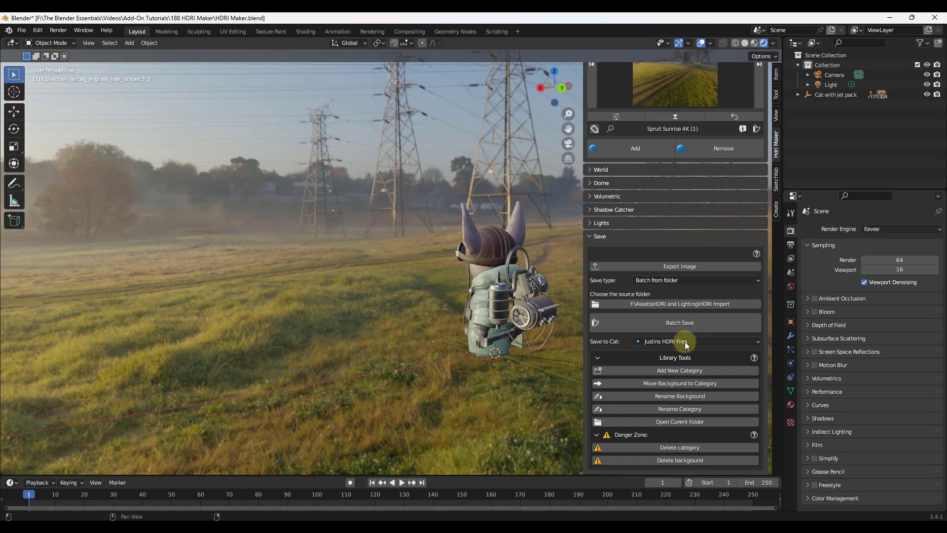
click(592, 236)
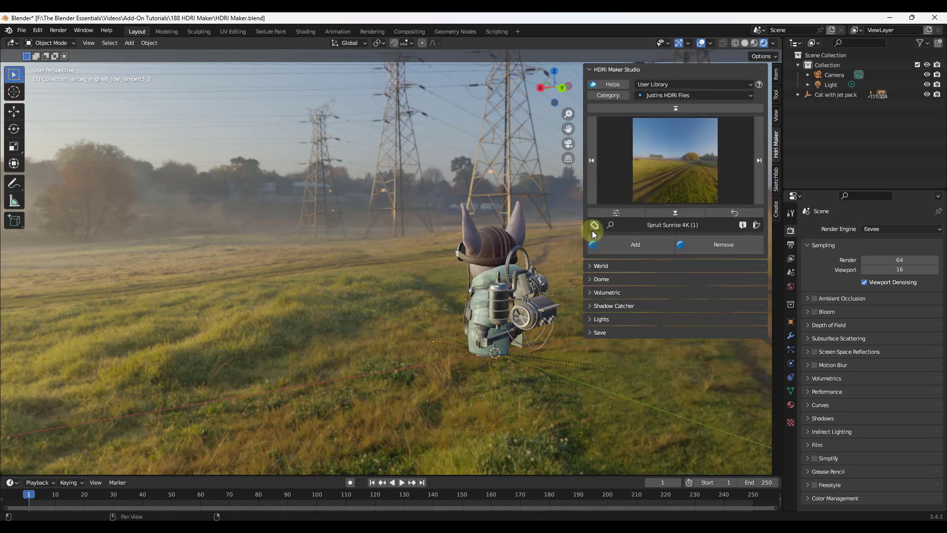
click(622, 279)
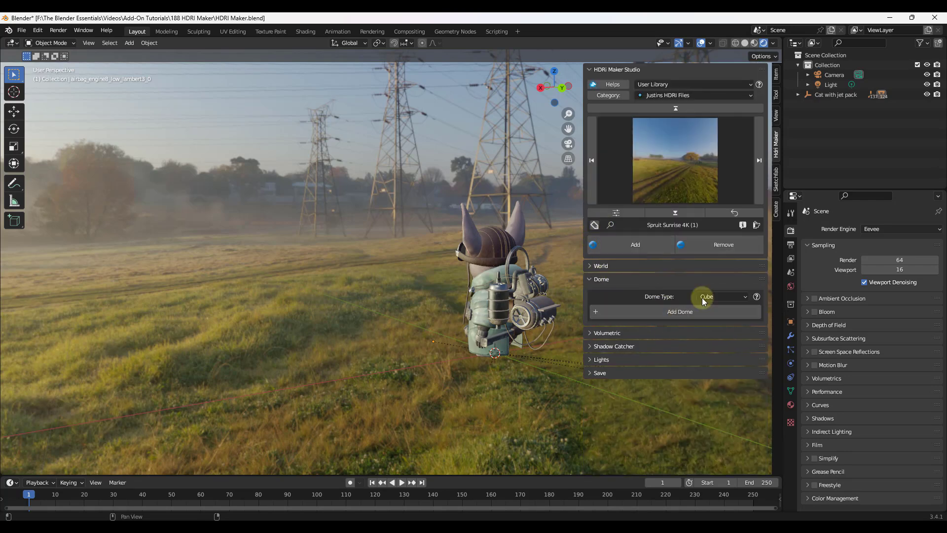
click(711, 297)
click(712, 307)
click(659, 312)
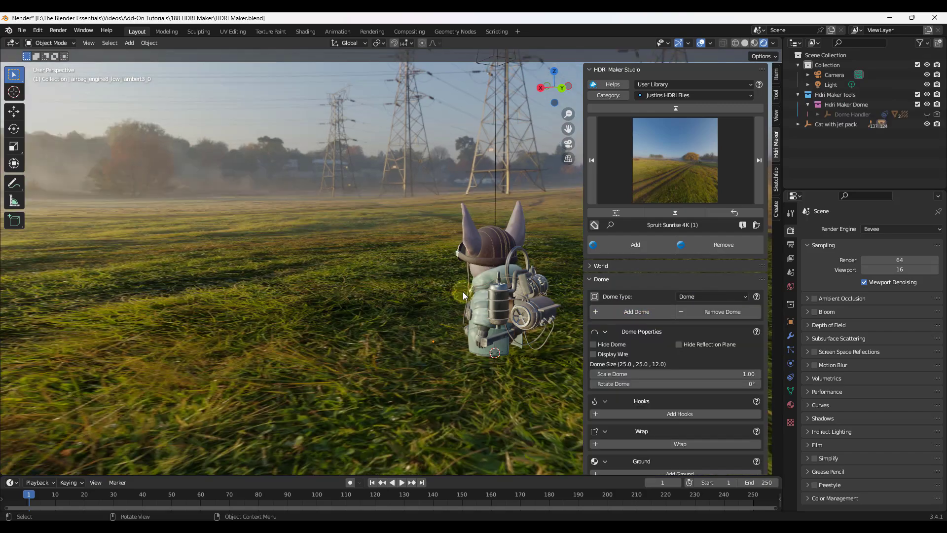
middle_drag(442, 259, 526, 275)
scroll(526, 275, up, 8)
Step: Switch to the browser and look over the Abandoned Warehouse - Interior Scene model page on Sketchfab
click(679, 192)
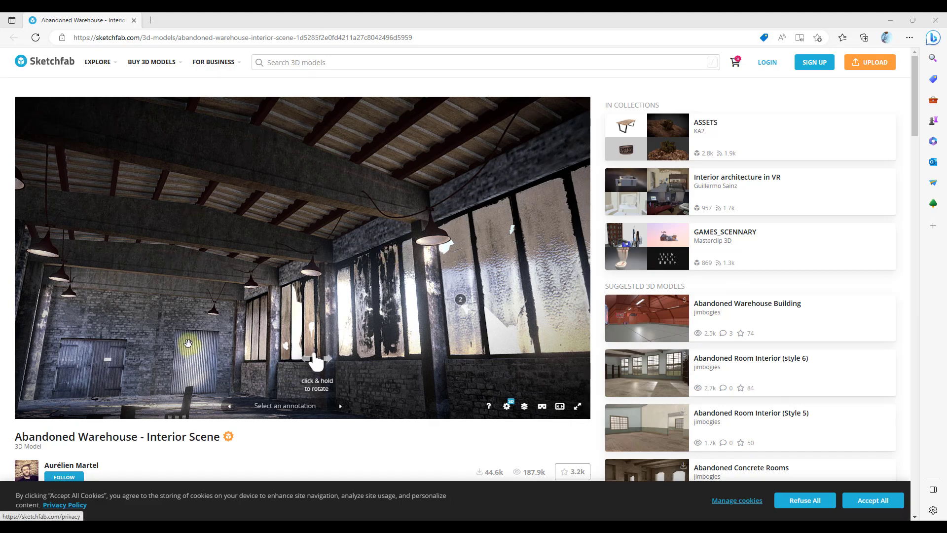
scroll(318, 446, down, 4)
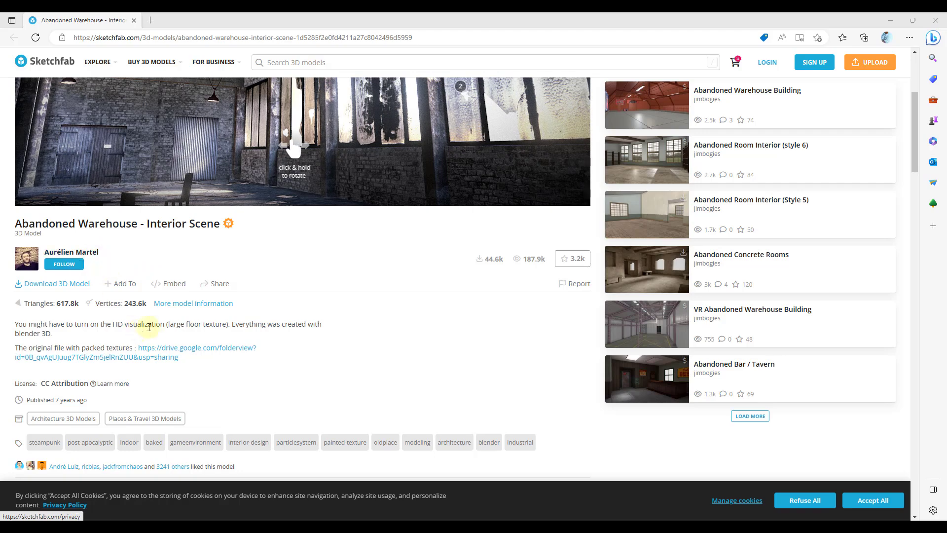
scroll(272, 351, up, 4)
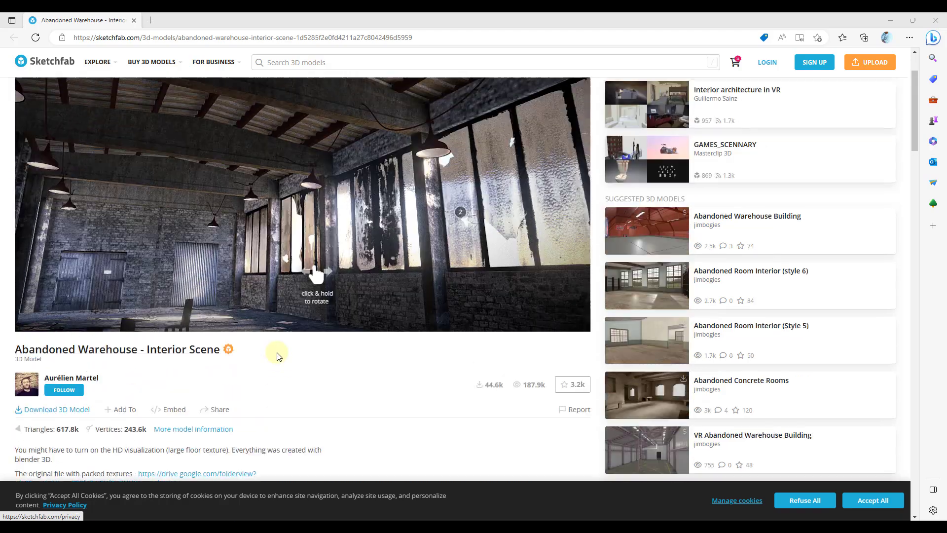
drag(227, 343, 315, 246)
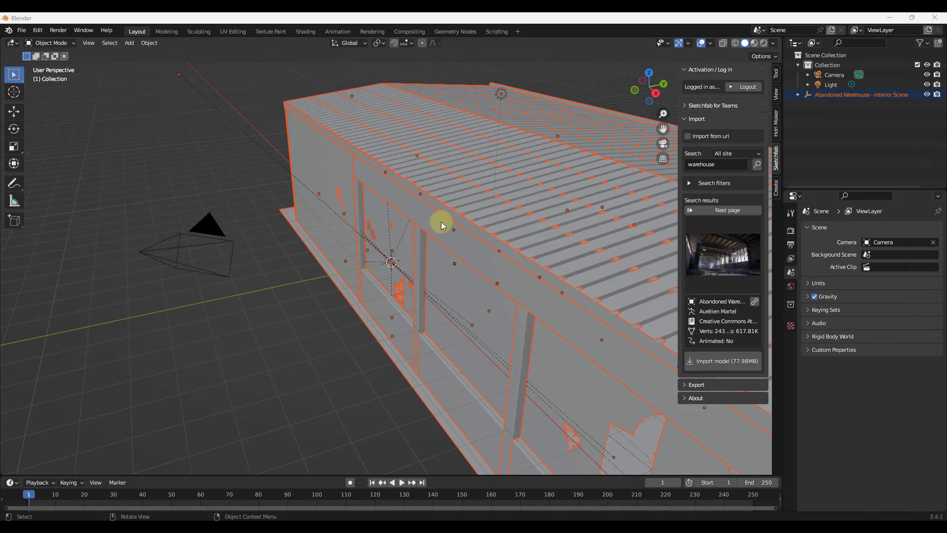
Step: Switch back to Blender and show the imported Abandoned Warehouse interior in Material Preview shading
click(754, 44)
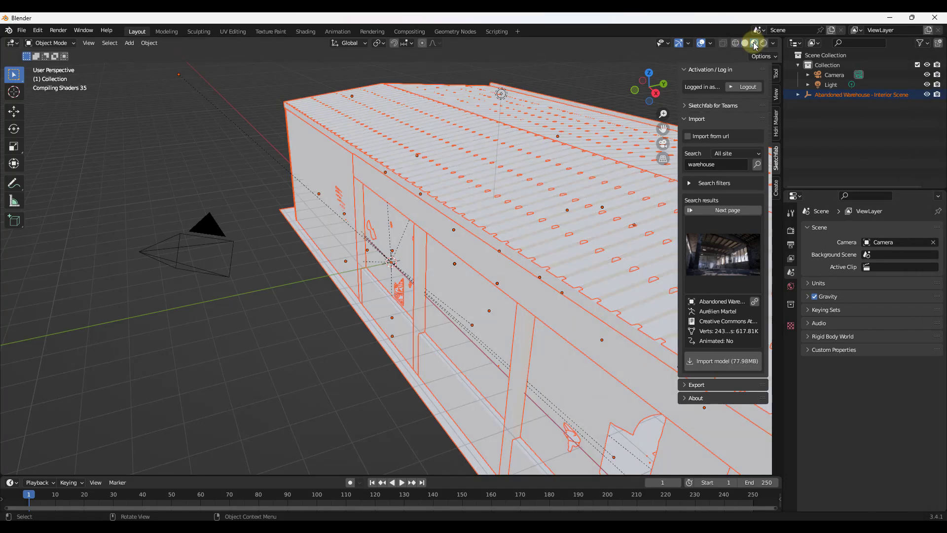
scroll(257, 192, down, 5)
scroll(525, 294, up, 4)
scroll(524, 295, up, 6)
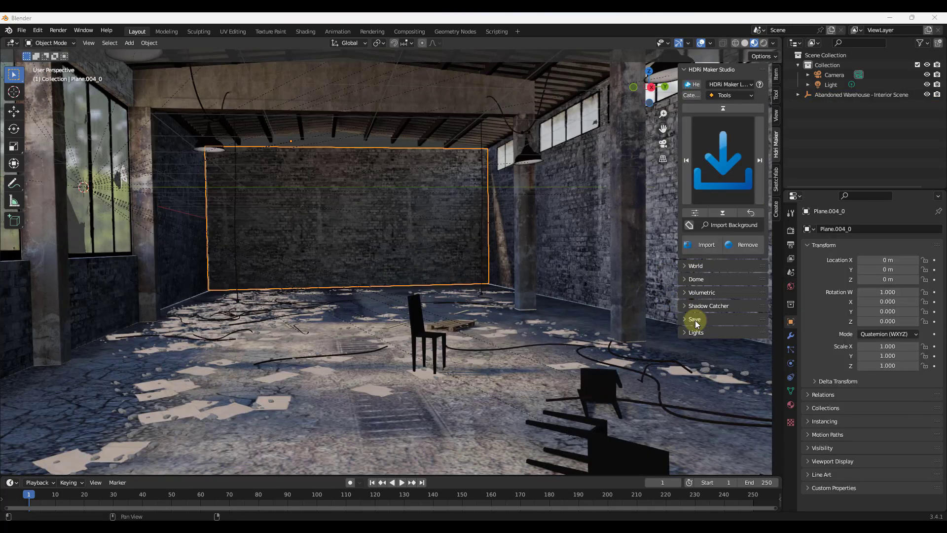
Step: Expand the HDRi Maker Save section, switch the library to User Library and expand the Library Tools
click(692, 319)
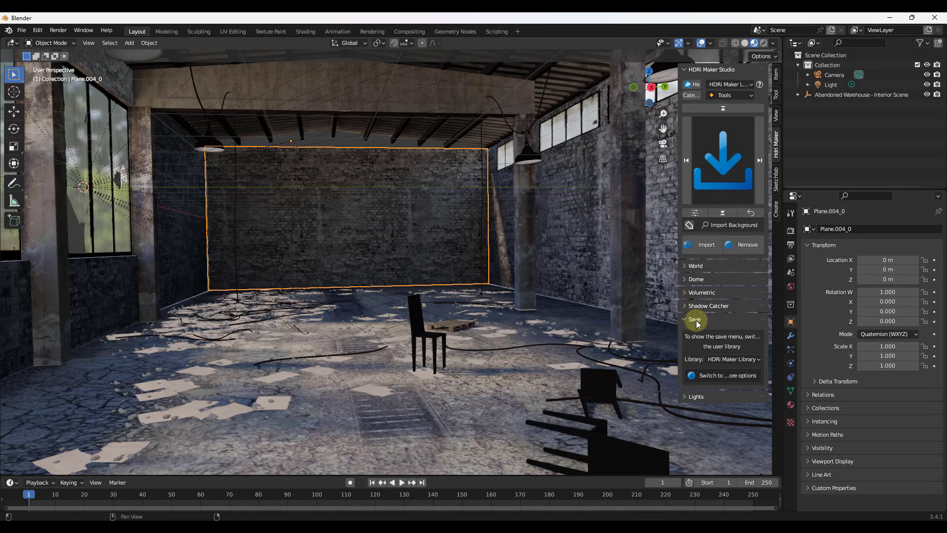
click(728, 361)
click(723, 383)
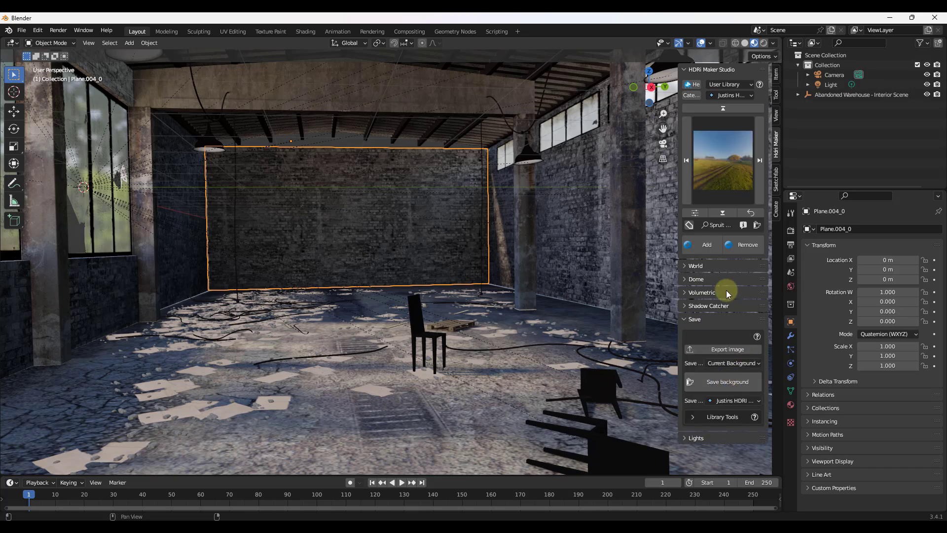
click(721, 418)
scroll(719, 392, down, 2)
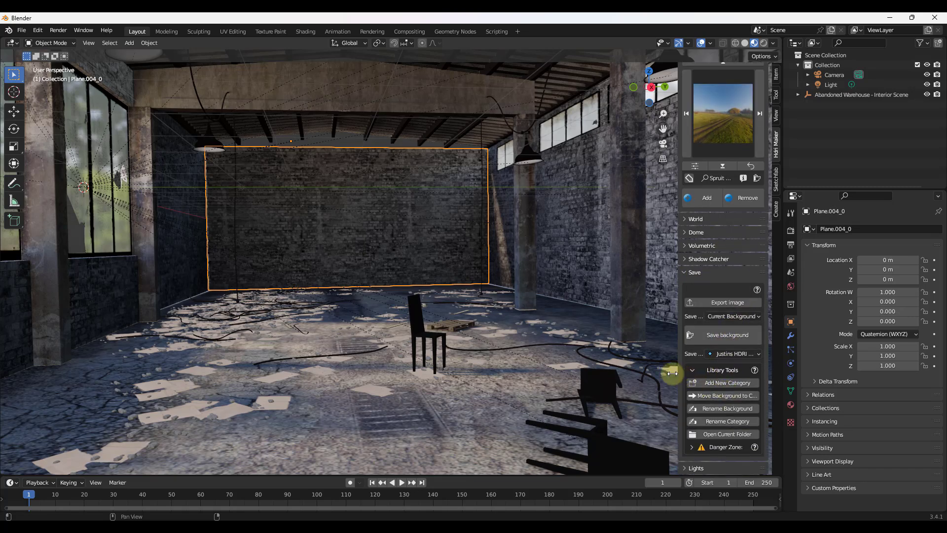
Step: Widen the sidebar and add a new user library category named Created HDRI, confirming the choice with Yes
drag(673, 373, 535, 365)
click(645, 382)
click(648, 413)
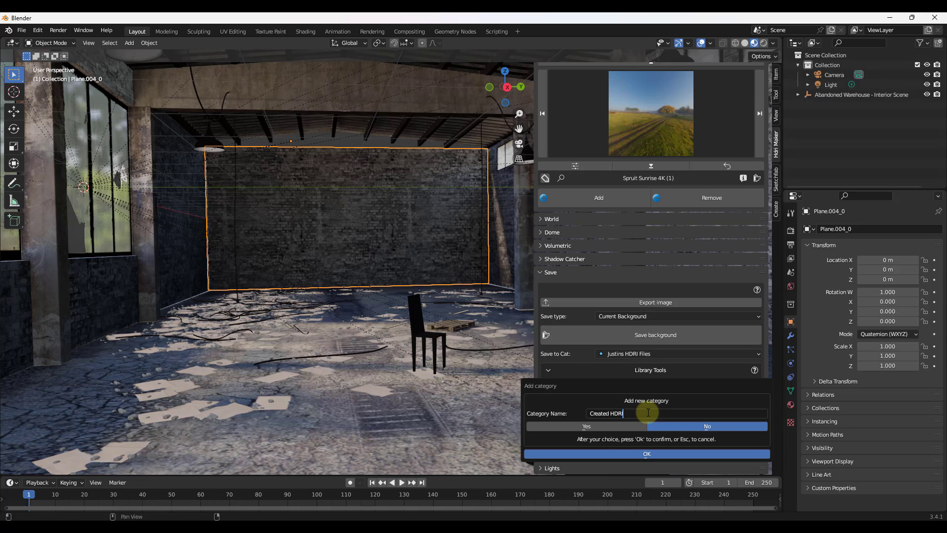
click(611, 427)
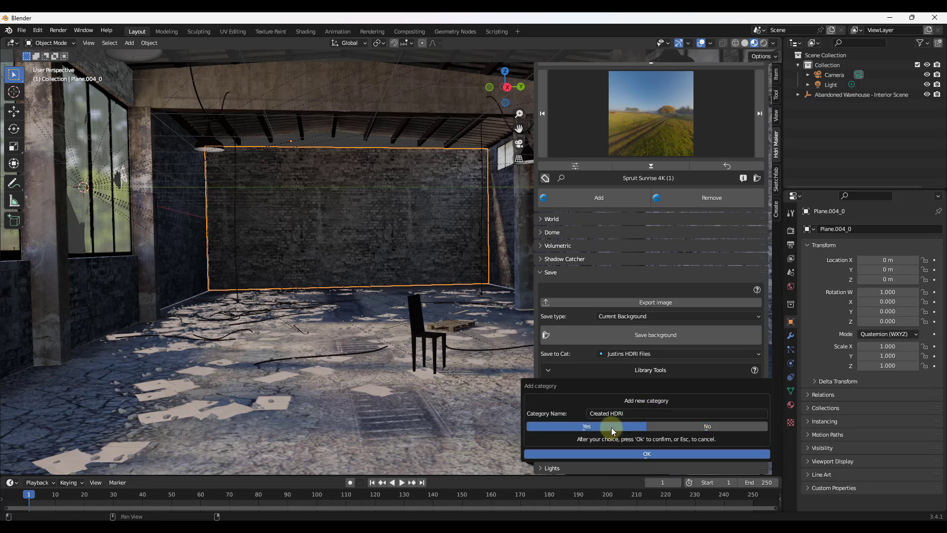
click(654, 454)
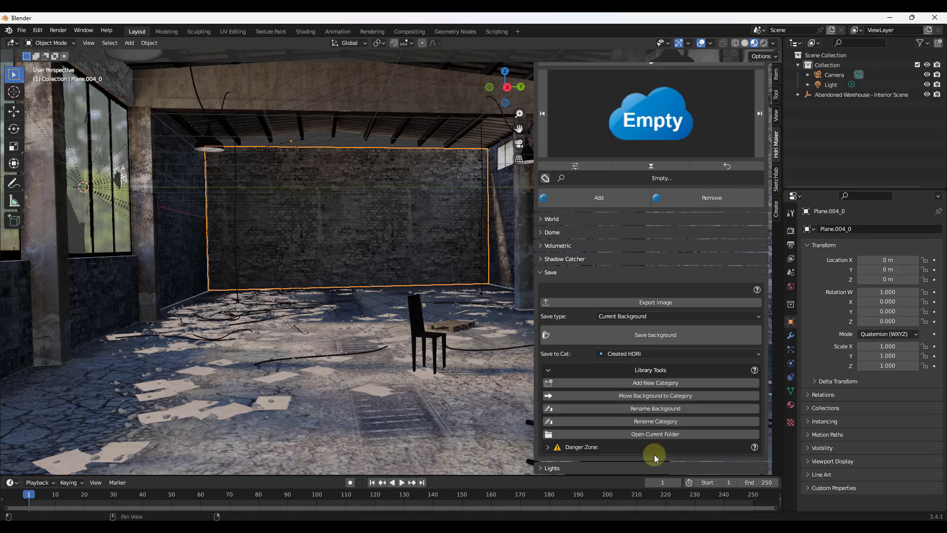
Step: Set the save type to Panorama 360, place the 3D cursor on the floor beside the chair and add the 360 camera there
click(642, 317)
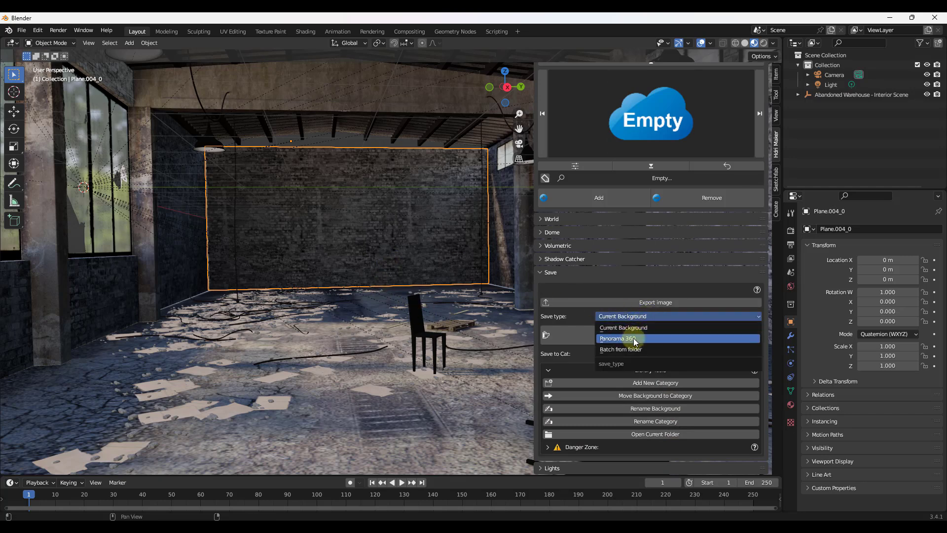
click(635, 339)
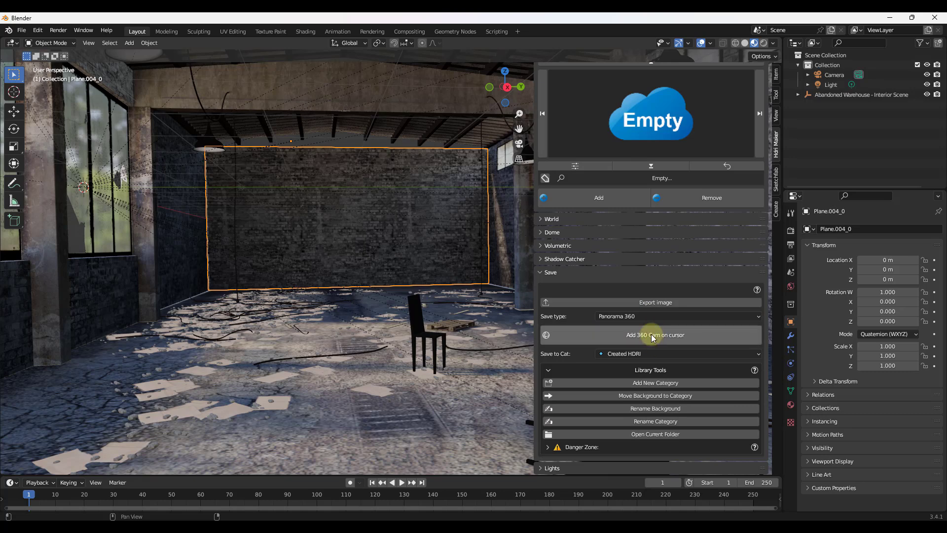
click(654, 335)
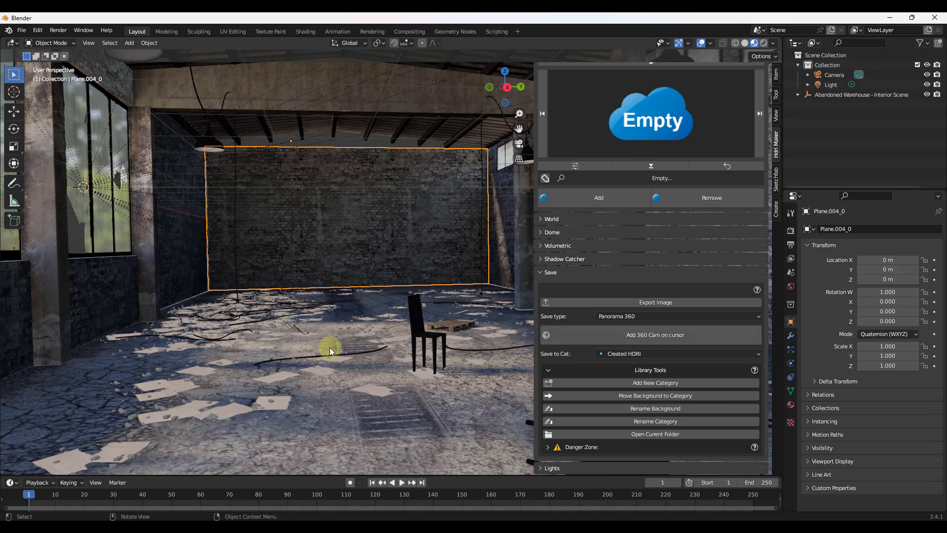
click(399, 362)
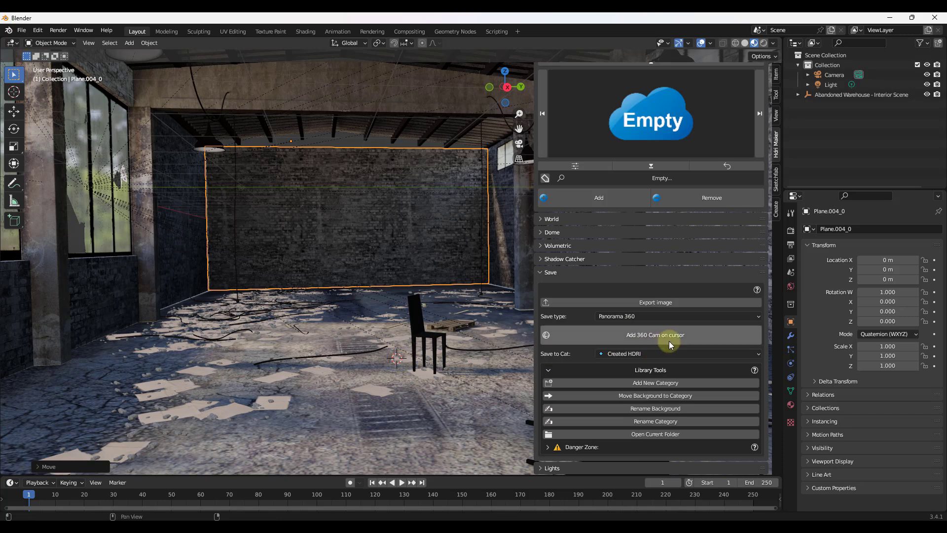
click(655, 334)
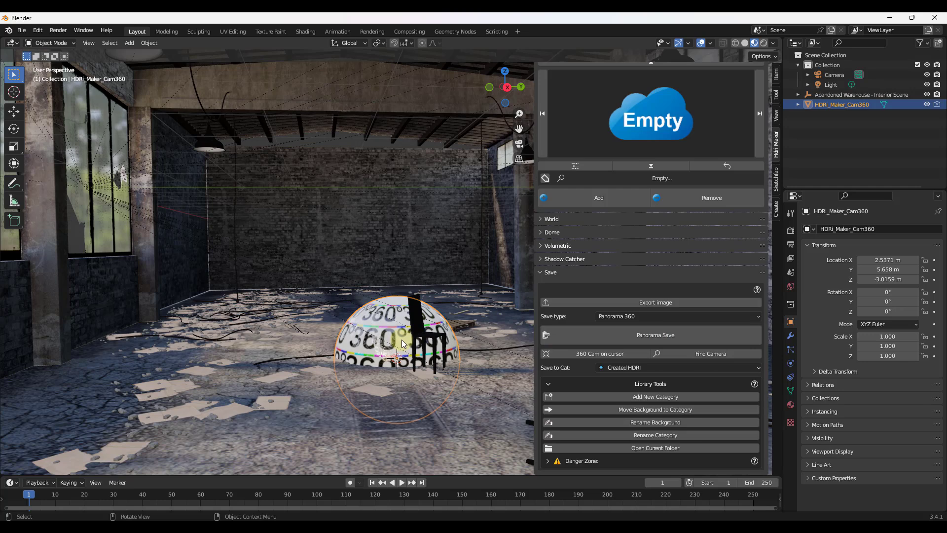
Step: Raise the 360 camera sphere about 1.2 m along the global Z axis
key(g)
key(z)
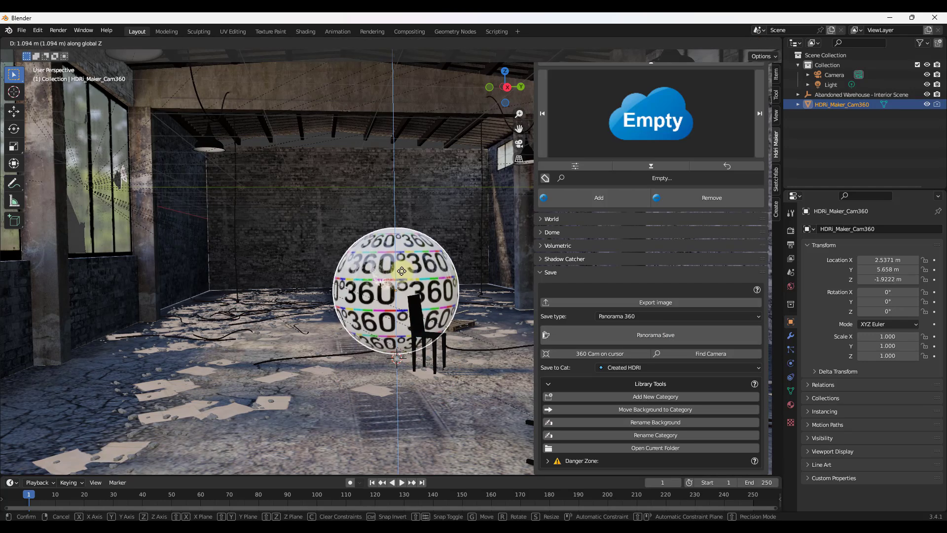
click(403, 264)
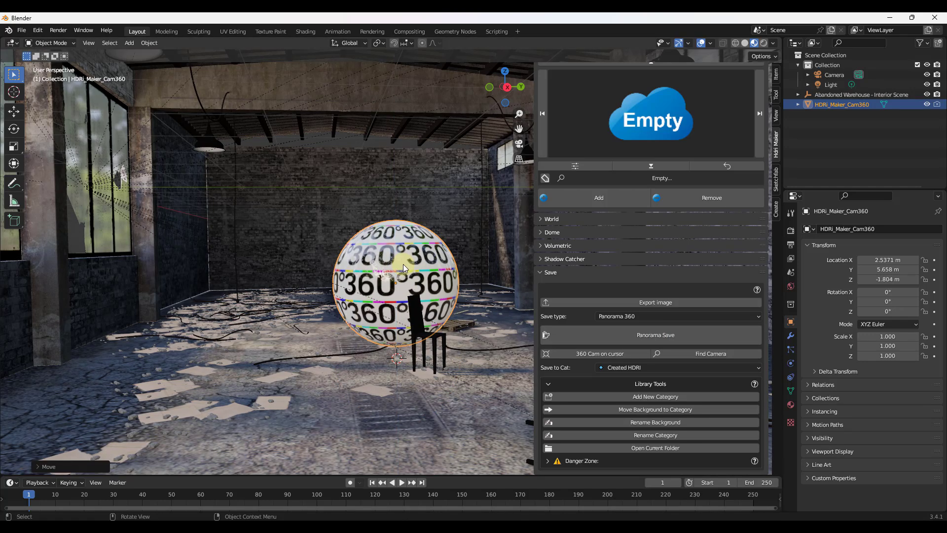
Step: Delete the black chair overlapping the 360 camera and select the camera sphere again
click(416, 318)
key(Delete)
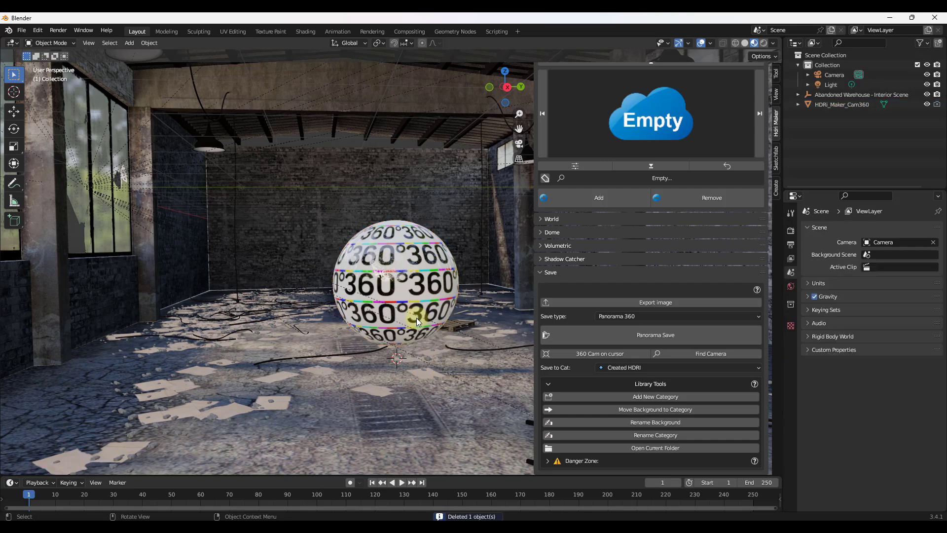
click(394, 279)
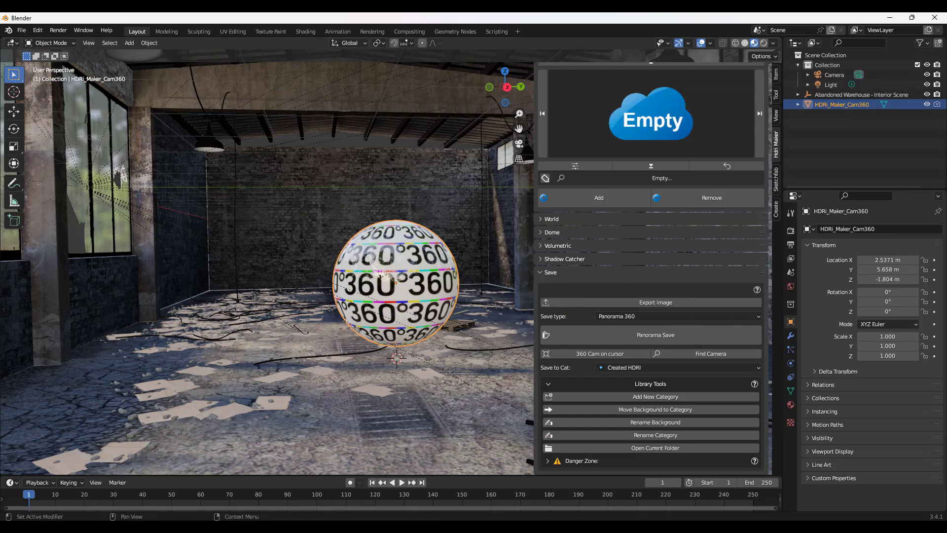
middle_drag(385, 311, 420, 314)
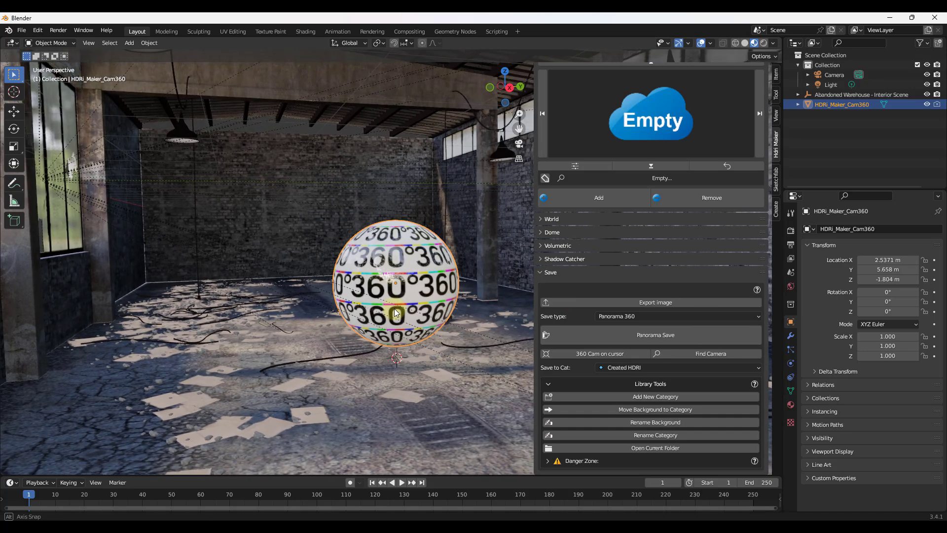
Step: Render and save a 2k panorama named Warehouse with Albedo and Normal denoising passes, and close the render window
click(661, 337)
click(681, 355)
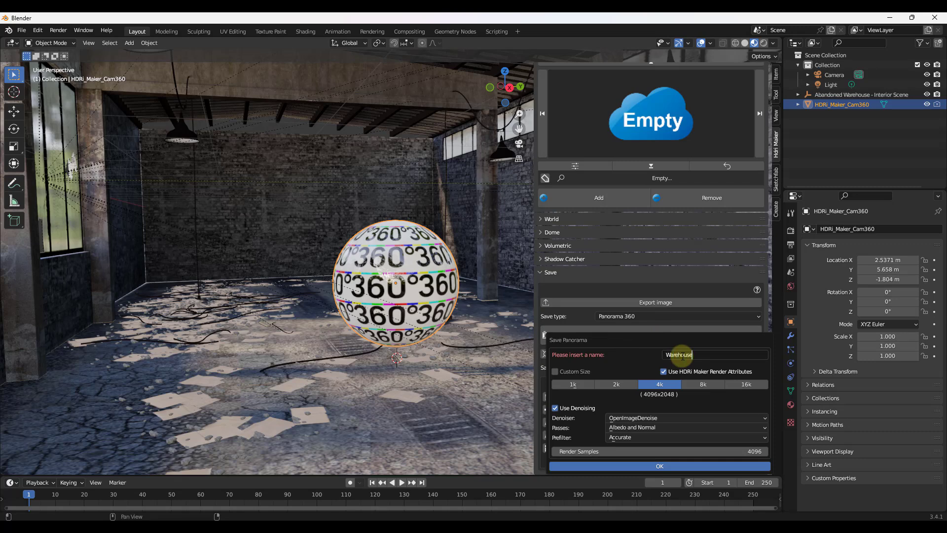
click(617, 386)
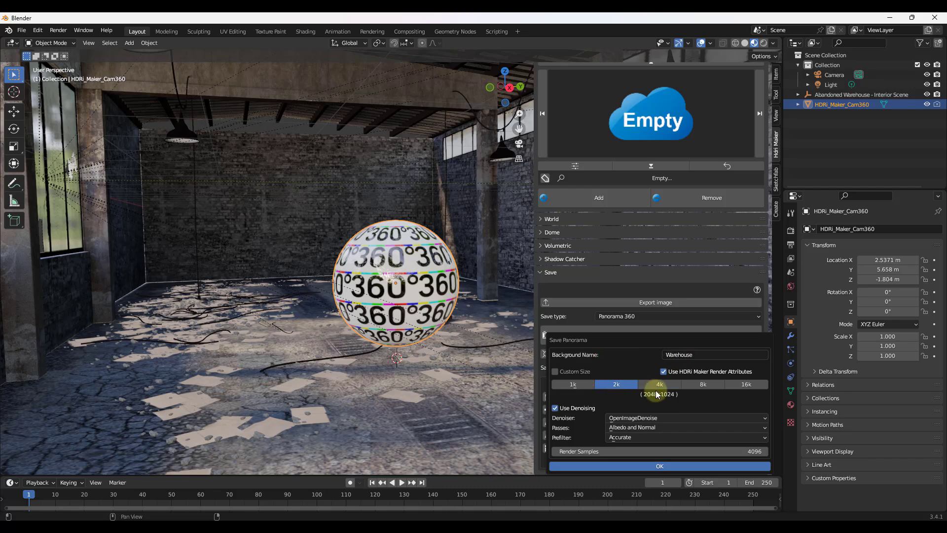
click(659, 386)
click(640, 428)
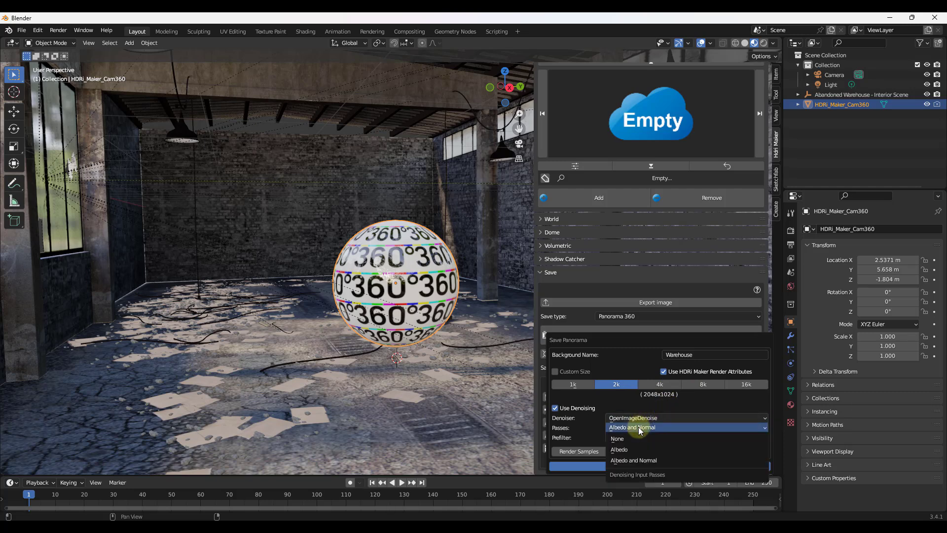
click(640, 437)
click(640, 438)
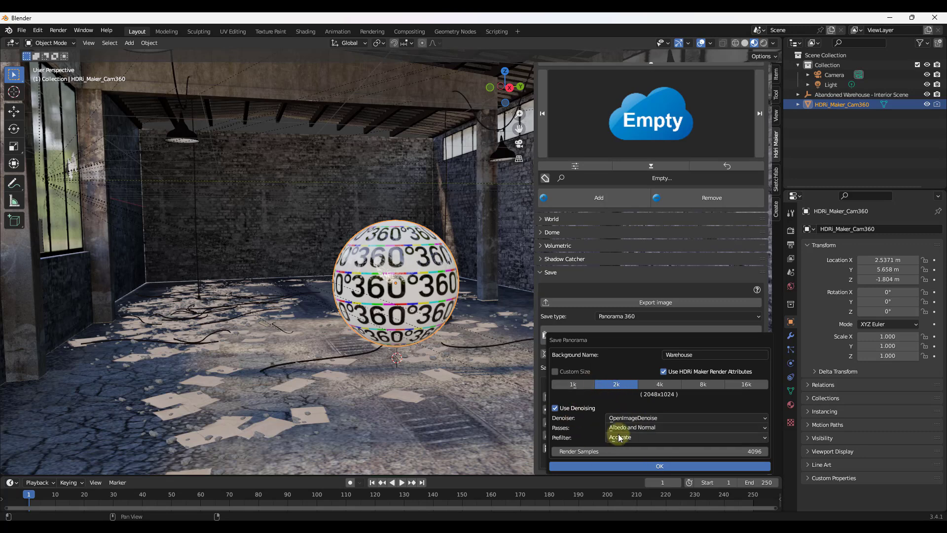
click(661, 463)
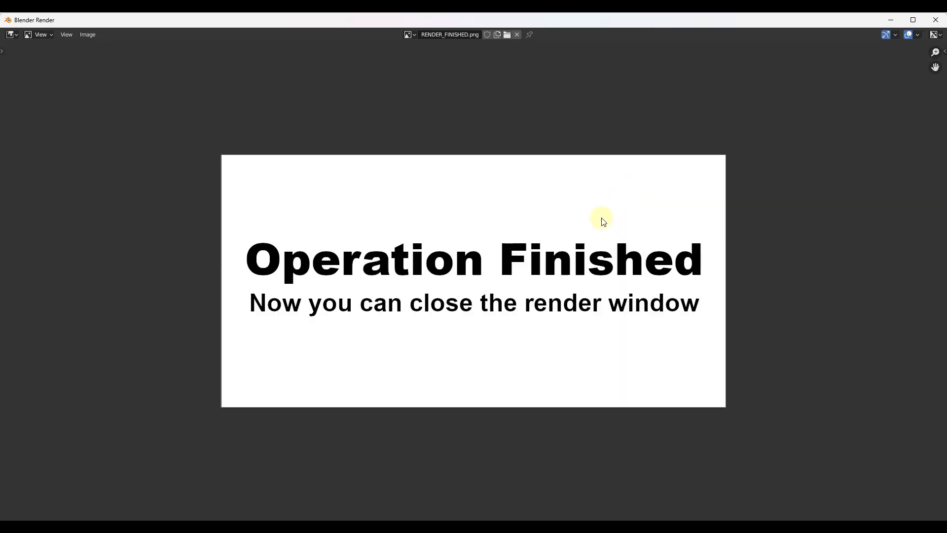
click(937, 20)
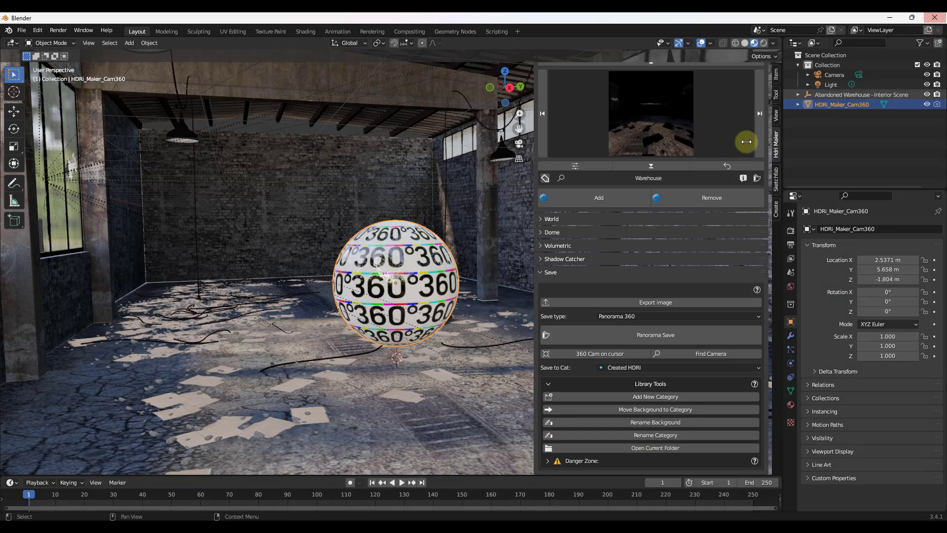
Step: Examine the thumbnail of the saved Warehouse panorama in the Created HDRI category
click(675, 109)
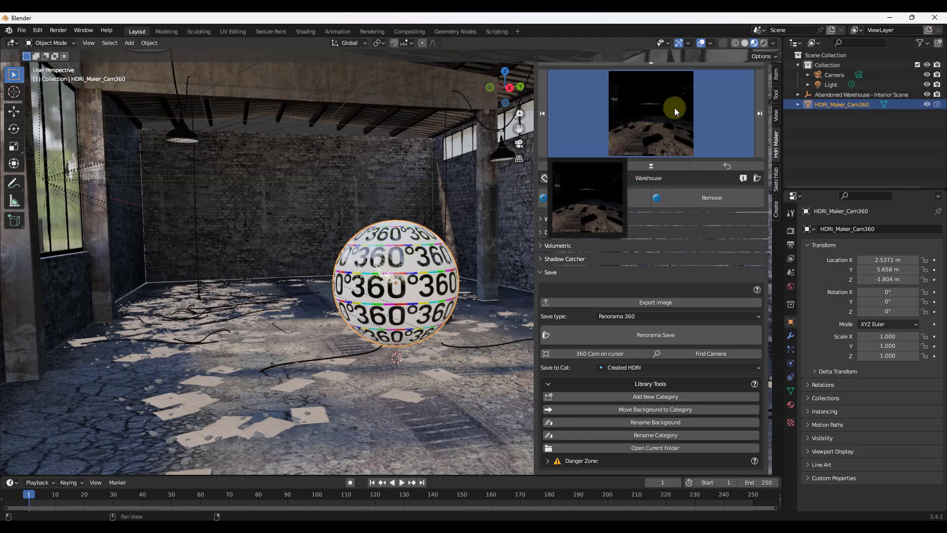
click(674, 107)
click(595, 200)
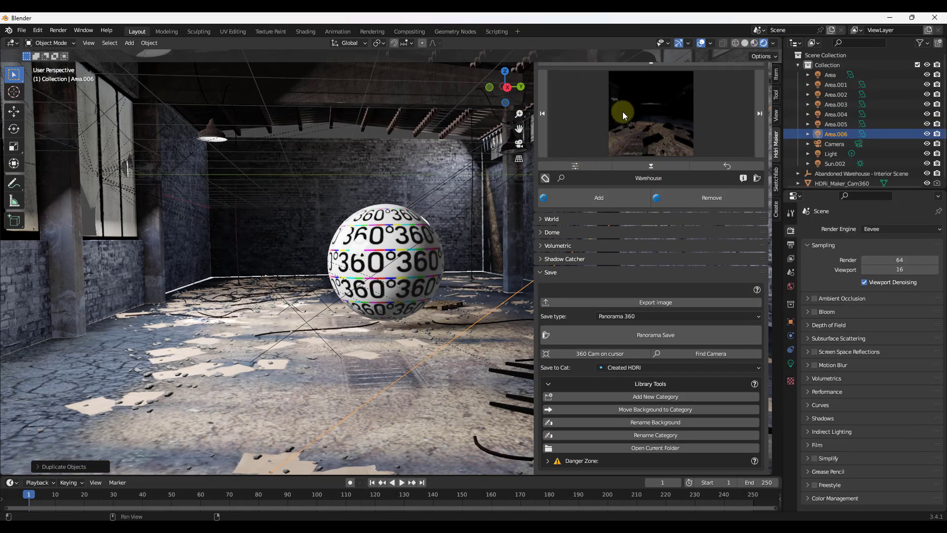
click(611, 112)
click(650, 109)
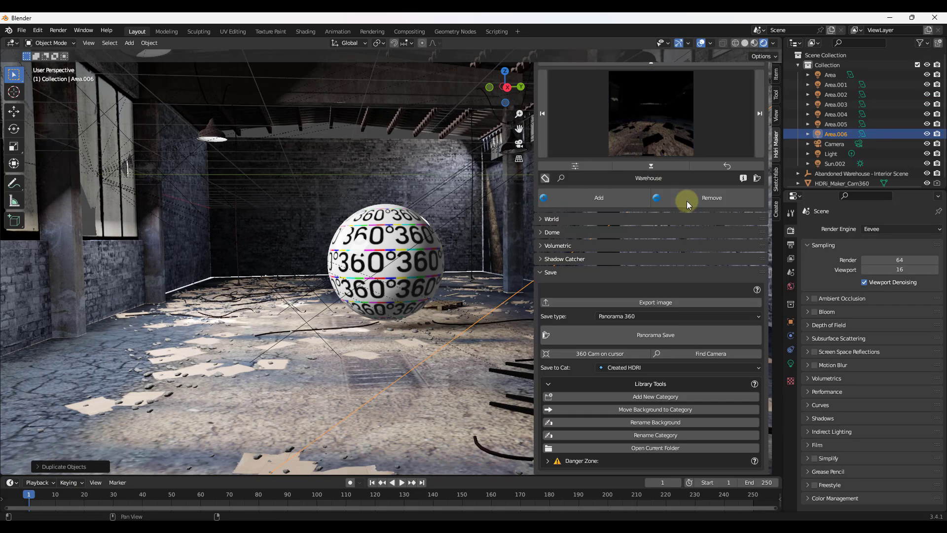
Step: Examine the warehouse interior with its added area and sun lights from several angles around the 360 camera
scroll(315, 228, up, 3)
middle_drag(315, 228, 337, 226)
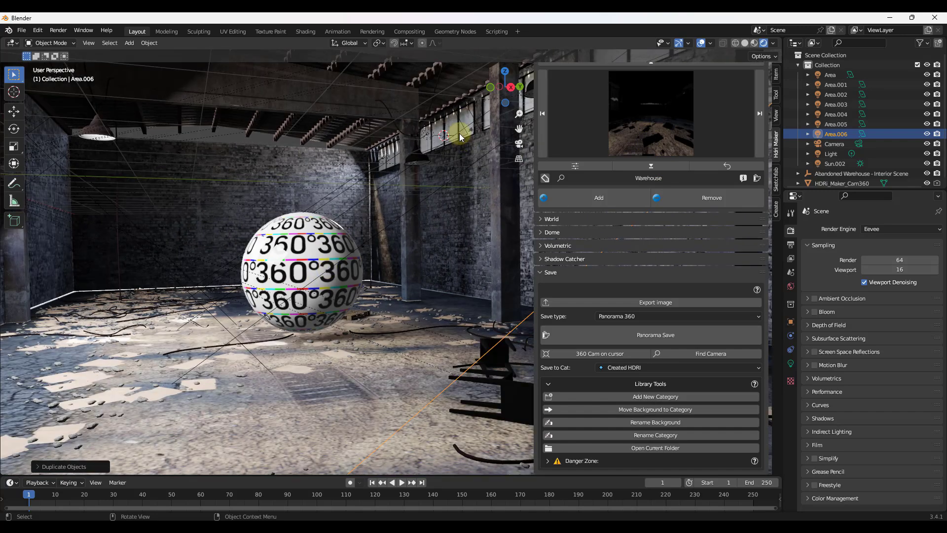
scroll(457, 120, up, 3)
middle_drag(456, 121, 437, 126)
scroll(437, 126, down, 2)
scroll(402, 258, up, 2)
scroll(396, 213, down, 1)
scroll(393, 215, up, 1)
scroll(379, 236, down, 1)
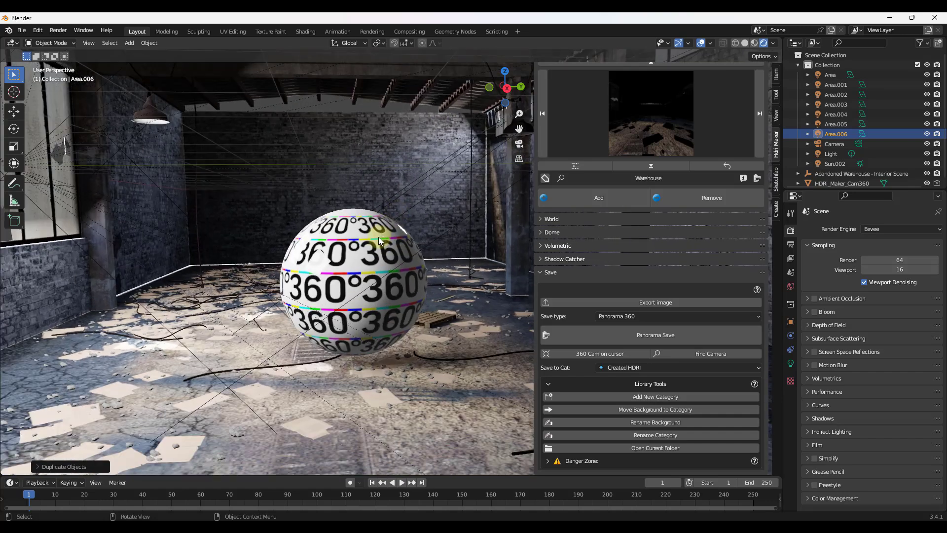
scroll(382, 233, up, 1)
scroll(382, 236, down, 1)
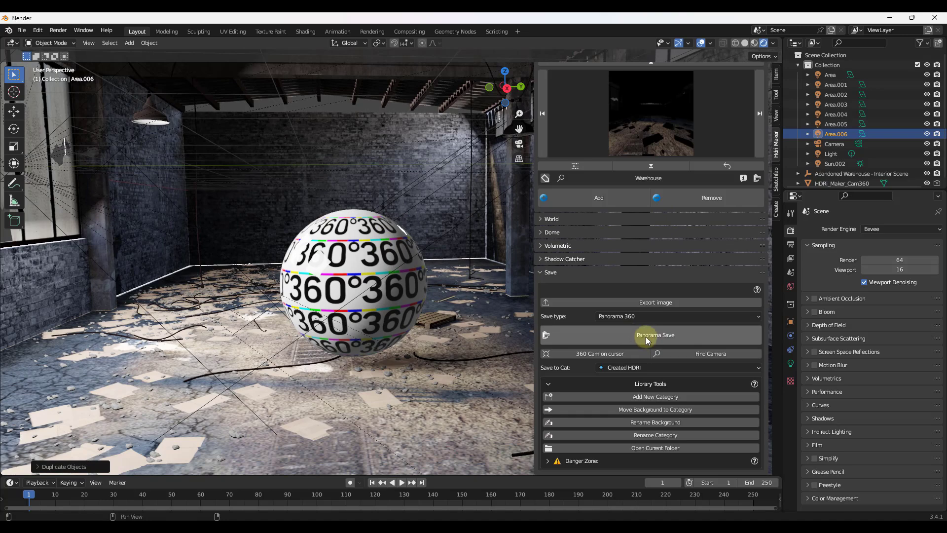
Step: Render and save the relit warehouse as a 4k panorama named Try2
click(674, 344)
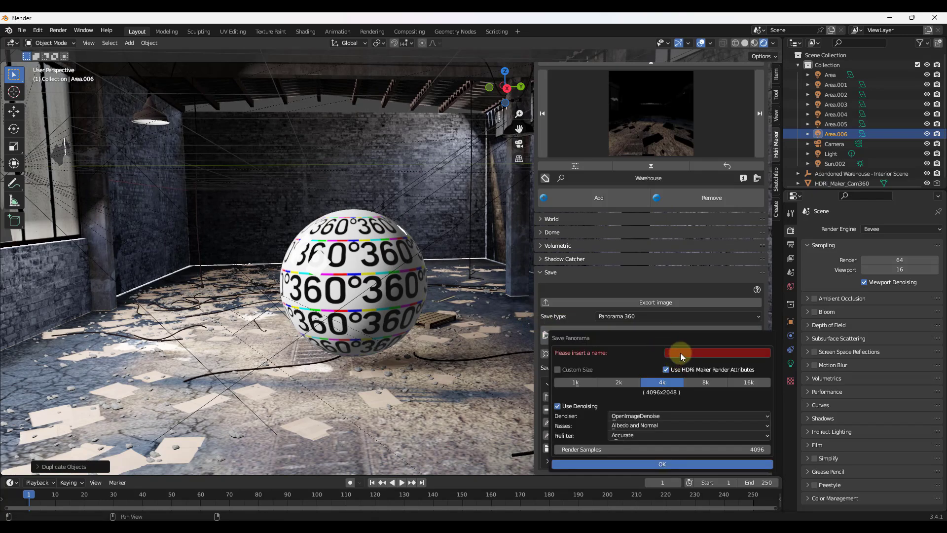
click(682, 352)
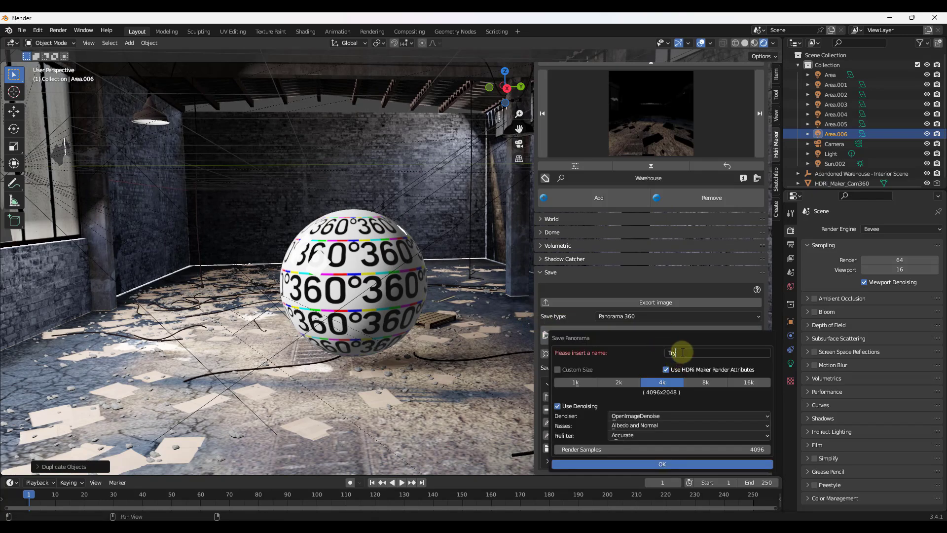
text(Try 2)
click(662, 464)
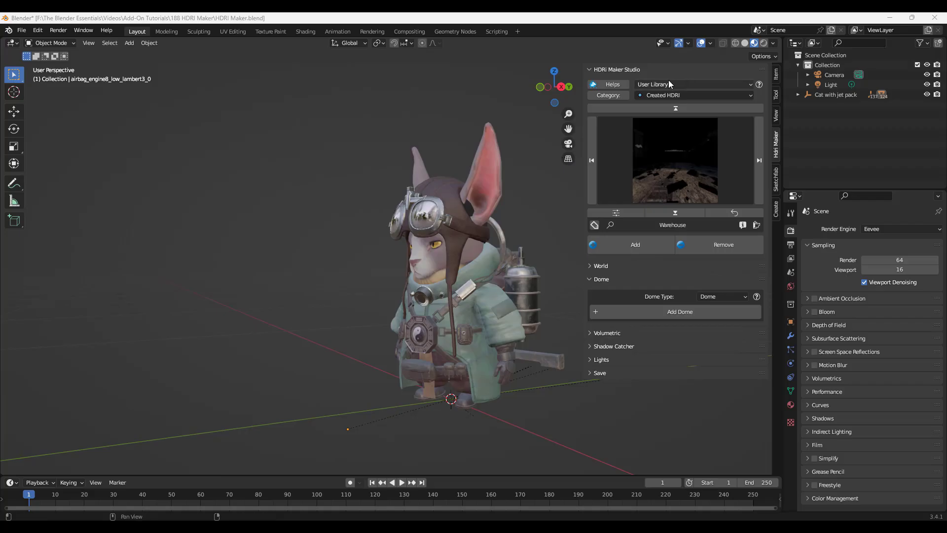
Step: In the cat scene, choose the Try2 background from the Created HDRI category of the User Library
click(668, 82)
click(668, 105)
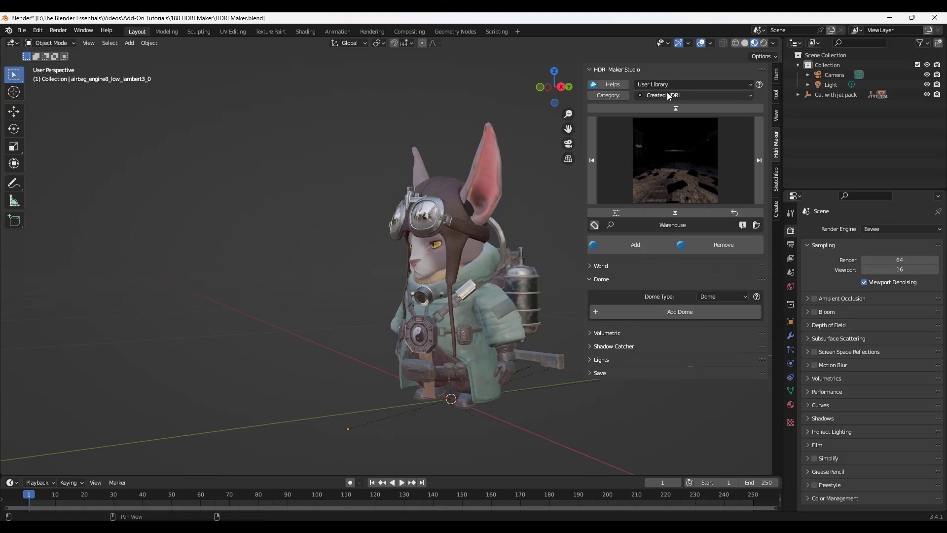
click(667, 95)
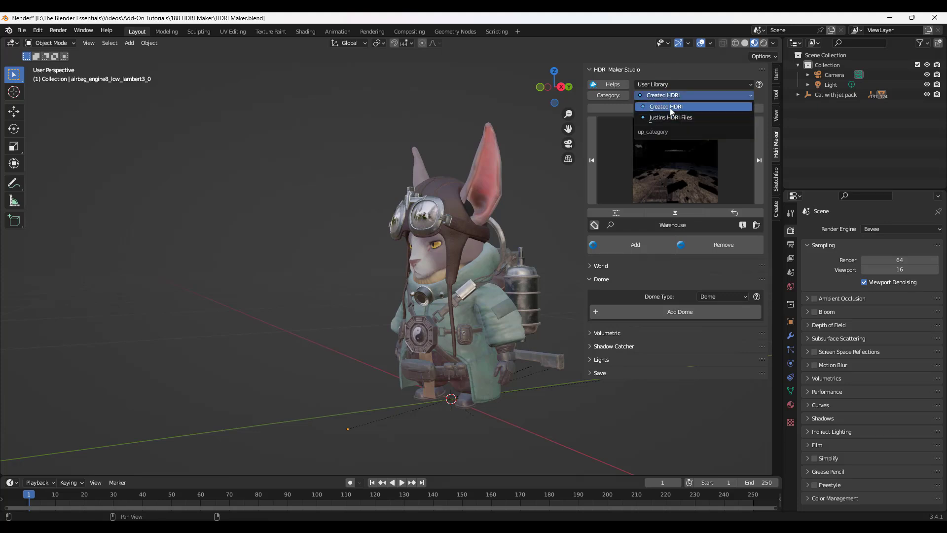
click(670, 108)
click(671, 150)
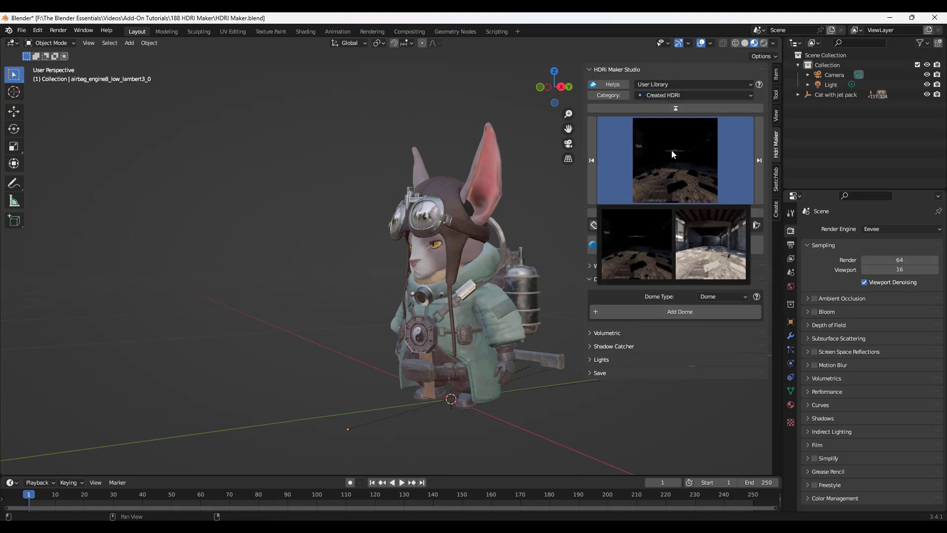
click(701, 245)
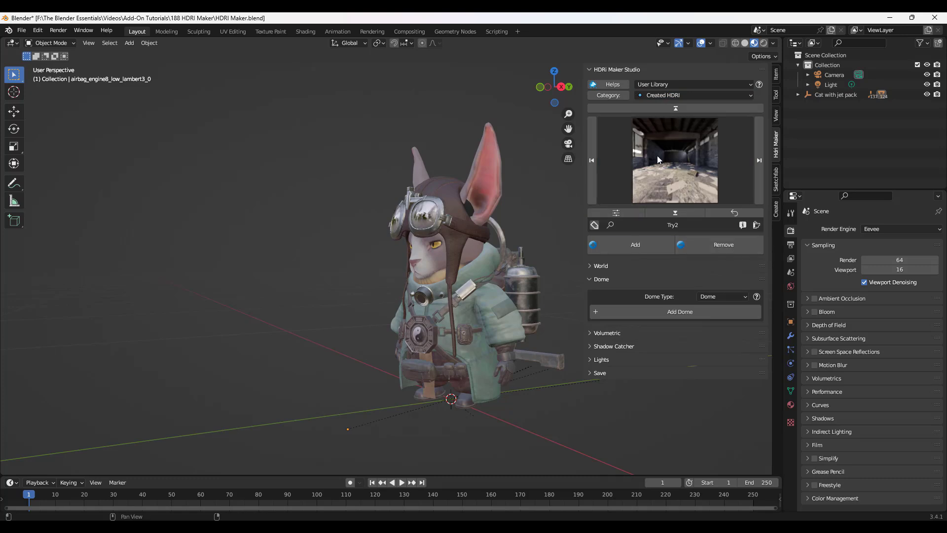
Step: Add the Try2 background to the cat scene's world and show the viewport in Rendered shading
click(647, 244)
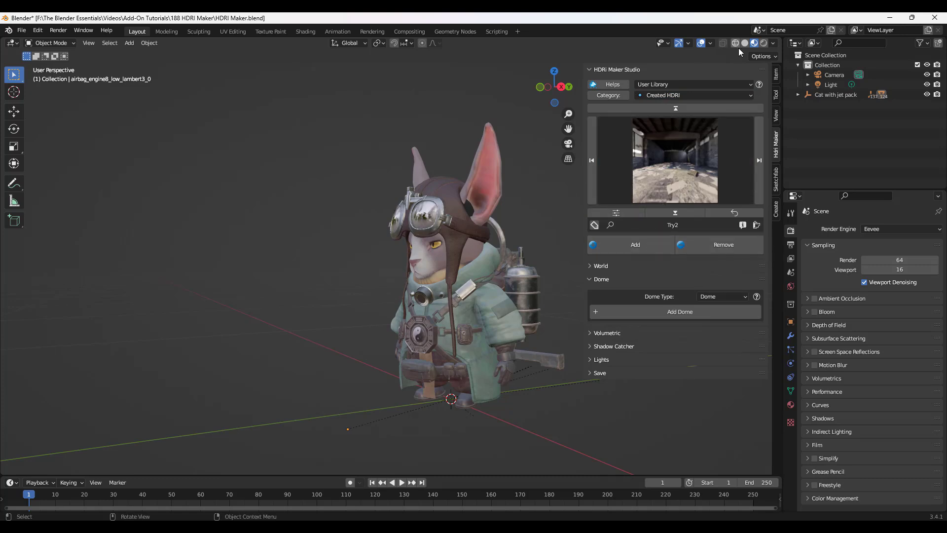
click(764, 44)
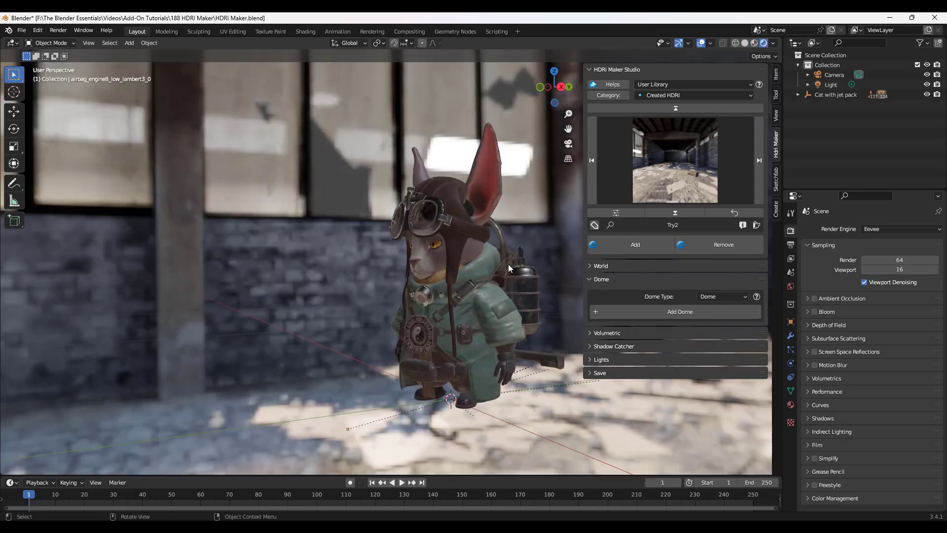
scroll(509, 268, down, 4)
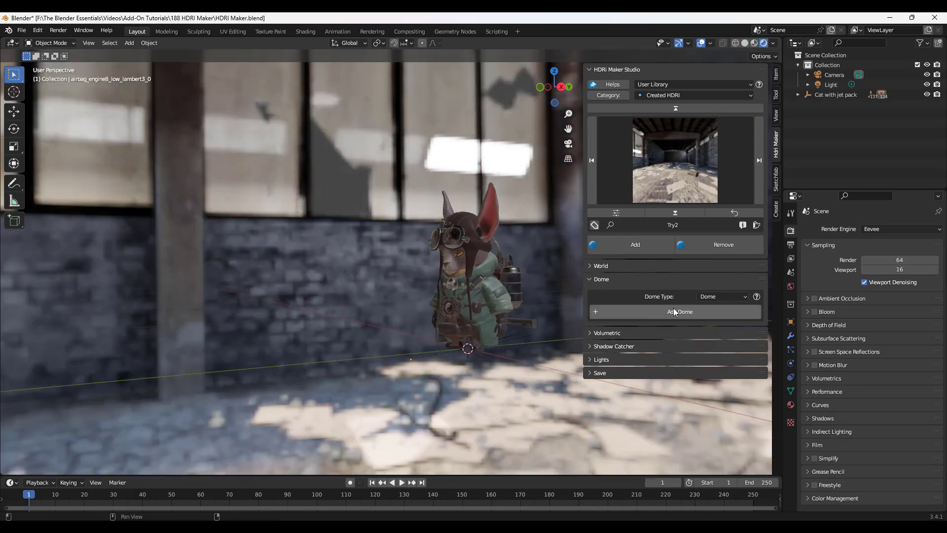
Step: Set the dome type to Dome and add a dome projecting the Try2 background around the cat
click(715, 298)
click(708, 307)
click(694, 309)
scroll(483, 285, down, 2)
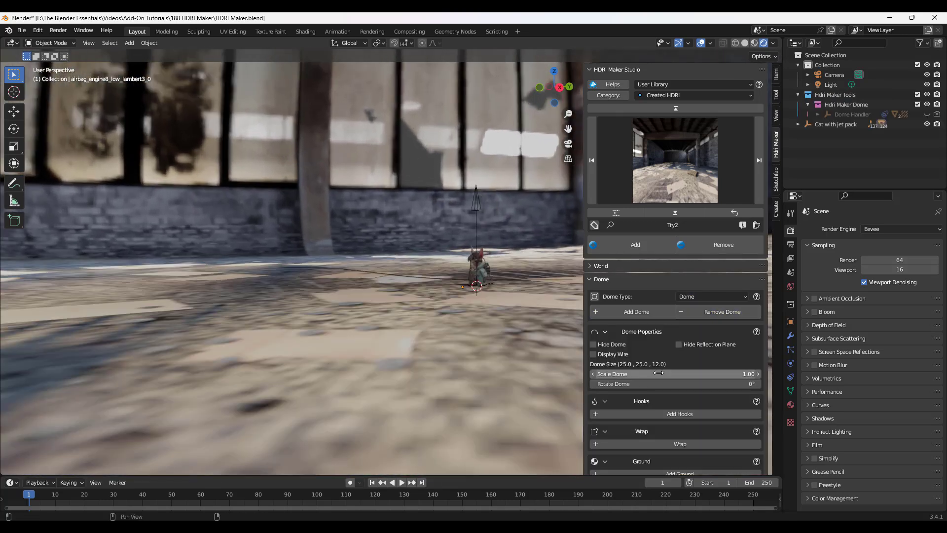
Step: Scale the dome to 1.21 and rotate it by 19.7°
drag(659, 373, 677, 374)
mouse_move(516, 267)
middle_down()
mouse_move(505, 280)
mouse_move(512, 266)
mouse_move(466, 265)
mouse_move(520, 250)
middle_up()
scroll(519, 250, up, 3)
scroll(513, 251, up, 2)
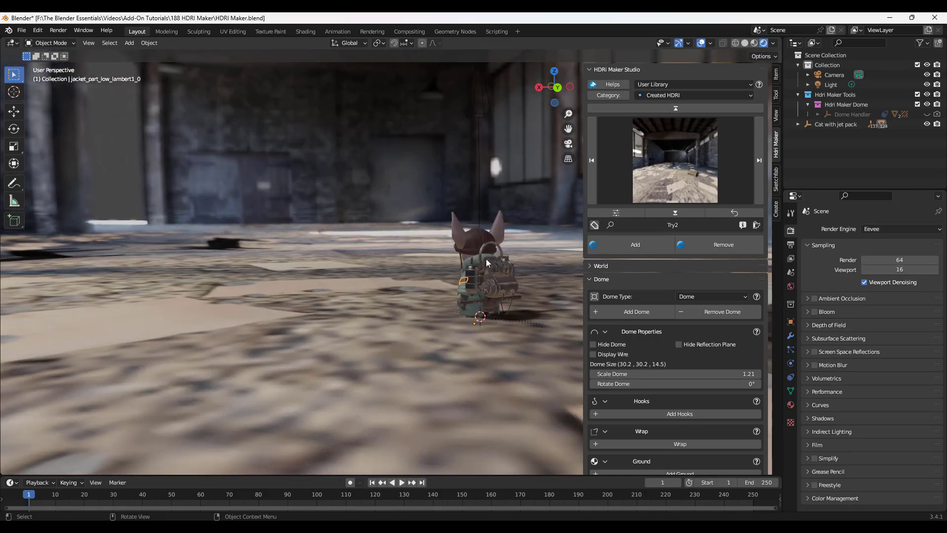
mouse_move(676, 384)
mouse_down()
mouse_move(617, 384)
mouse_move(688, 384)
mouse_up()
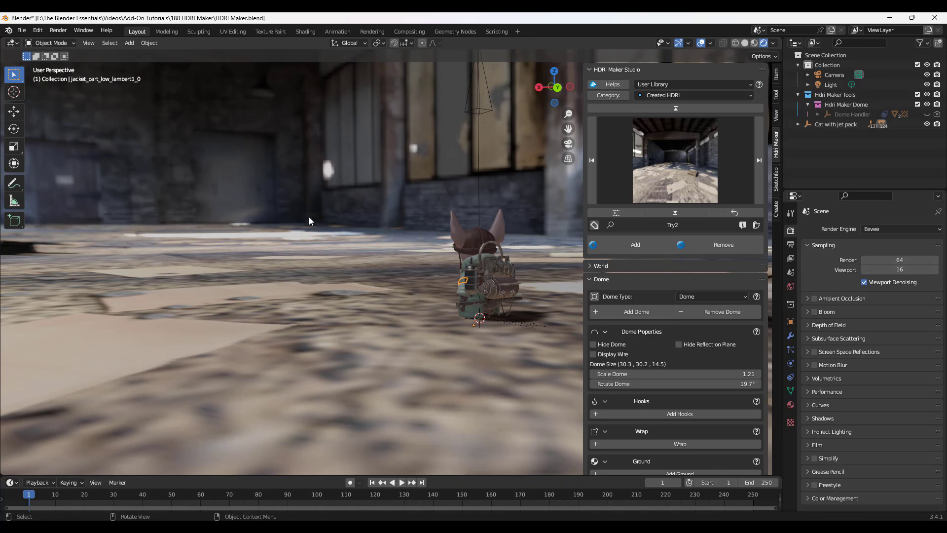
middle_drag(451, 256, 482, 254)
Step: Remove the current background and add HDRi Maker's studio lamps around the cat
click(726, 244)
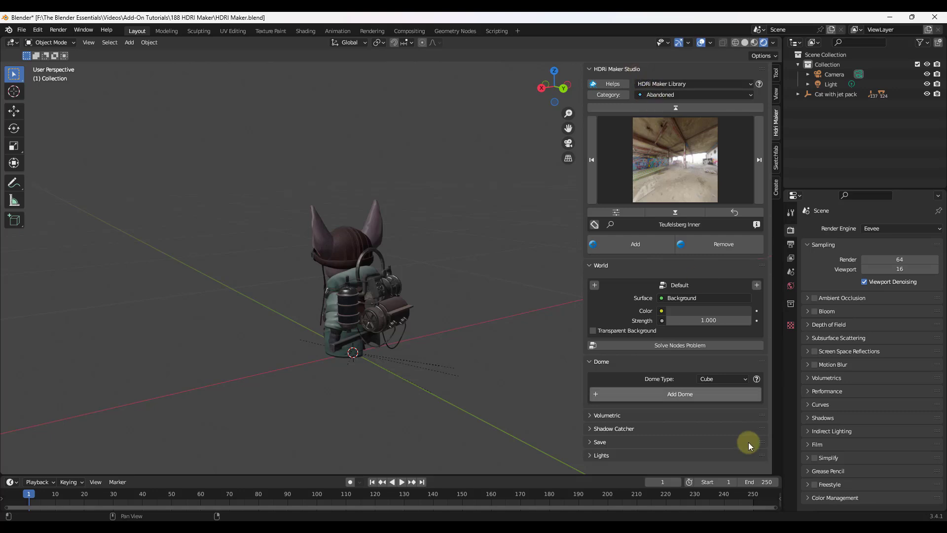
drag(763, 456, 754, 65)
click(597, 69)
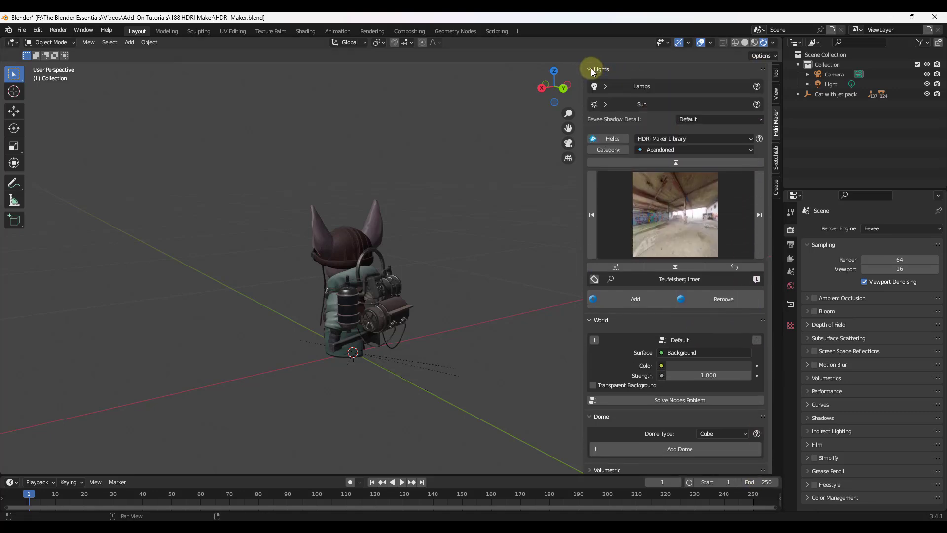
click(605, 85)
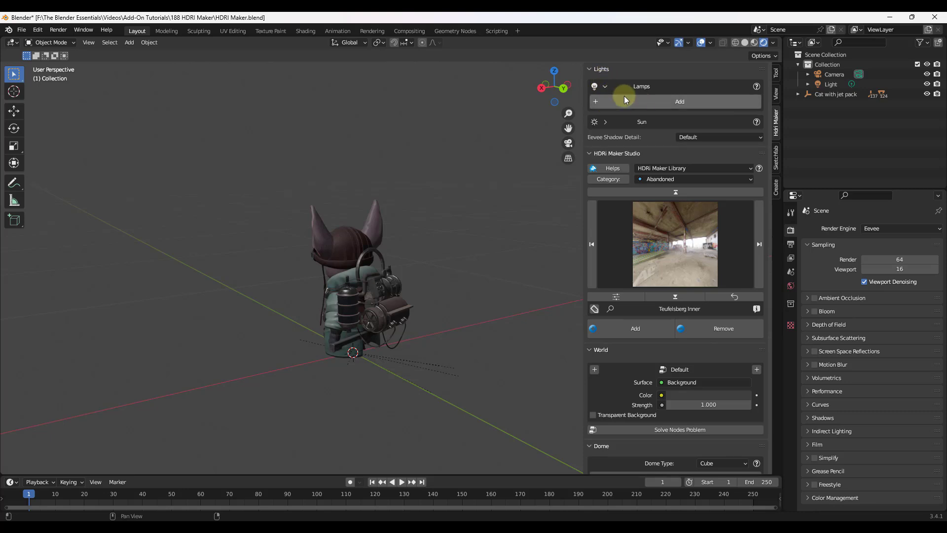
click(644, 105)
middle_drag(413, 291, 449, 281)
scroll(403, 300, down, 6)
scroll(400, 282, up, 4)
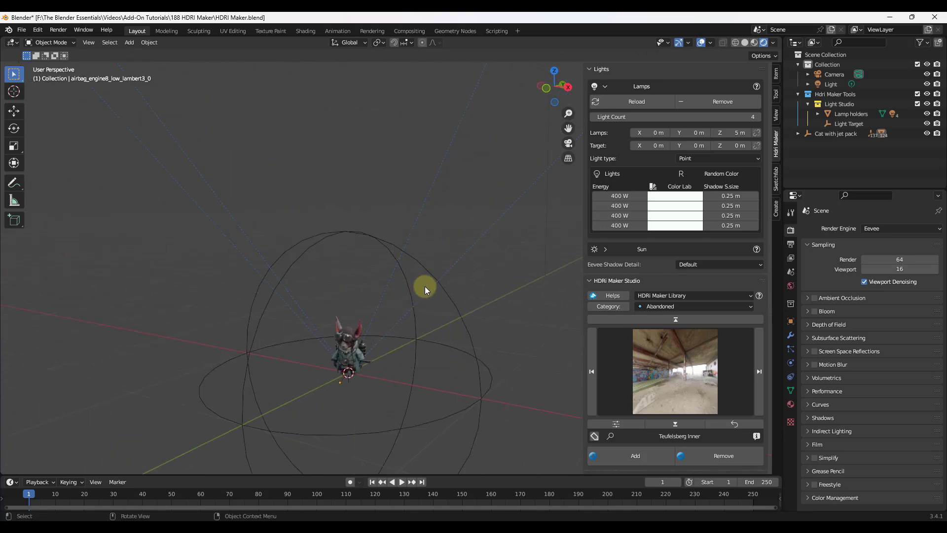
Step: Set the lamp rig's light count to 8 and change its light type to Area
scroll(405, 353, down, 6)
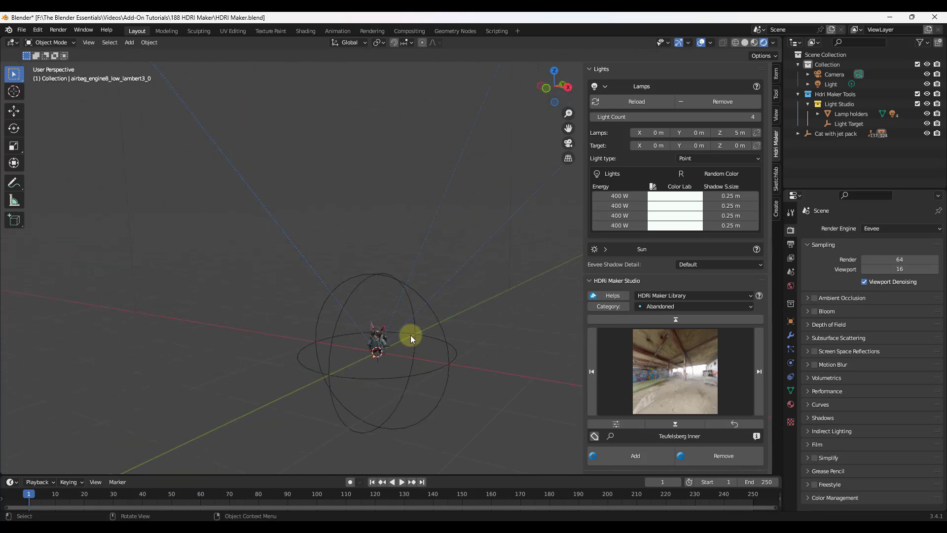
drag(712, 117, 750, 116)
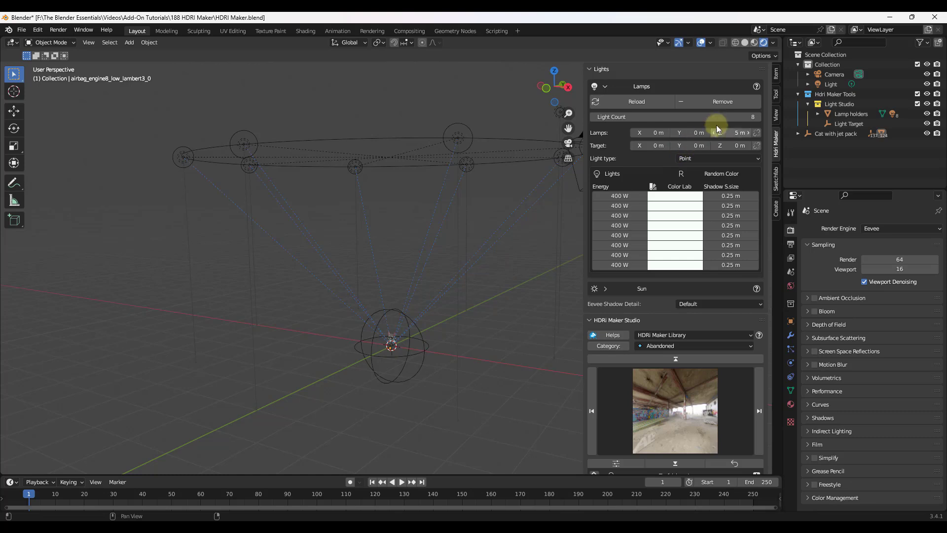
click(693, 157)
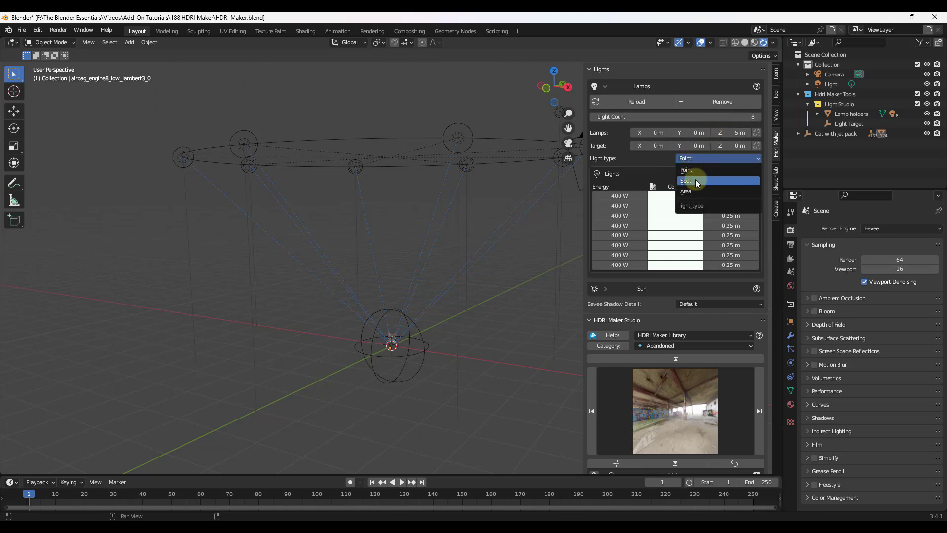
click(697, 181)
click(703, 157)
click(691, 192)
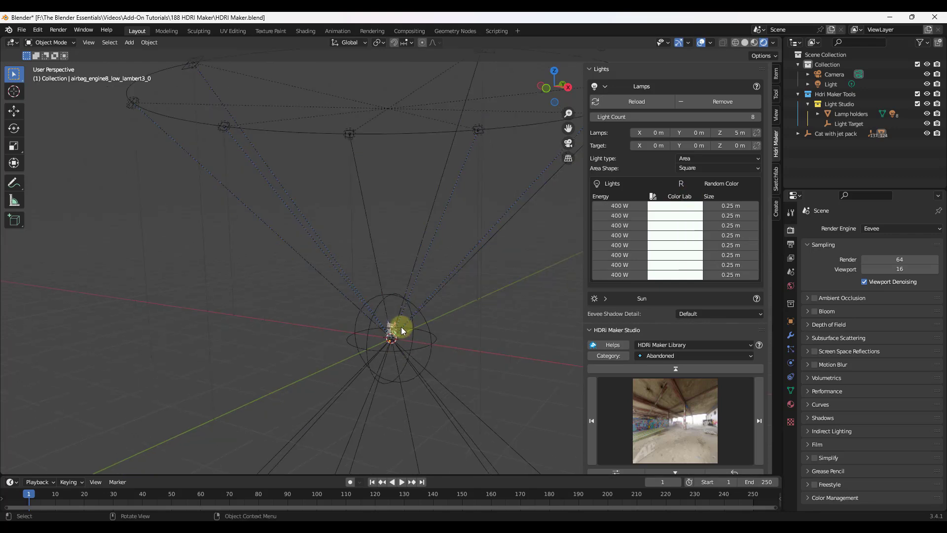
Step: Lower the lamps' Z position to 1.58 m and set the light target's Z to 0.01 m
scroll(403, 323, up, 8)
middle_drag(369, 354, 326, 287)
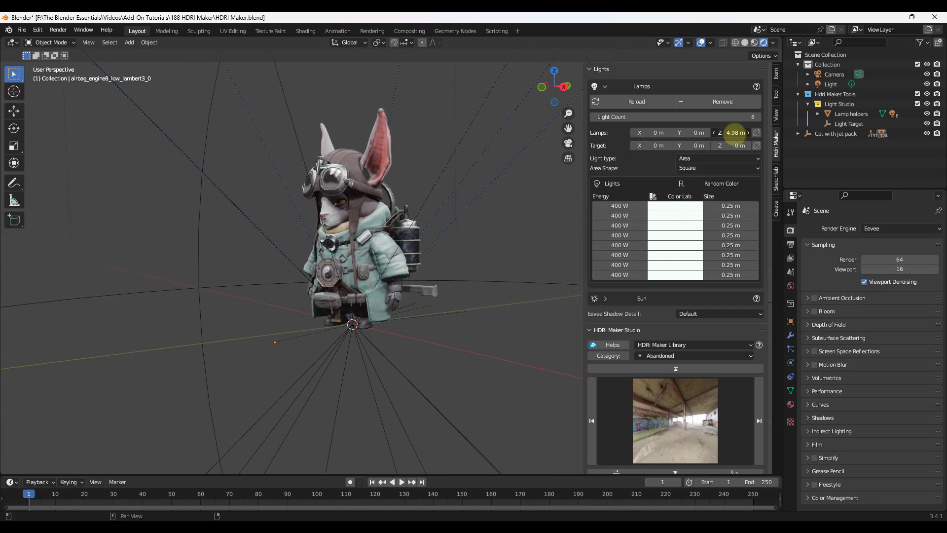
drag(732, 131, 594, 144)
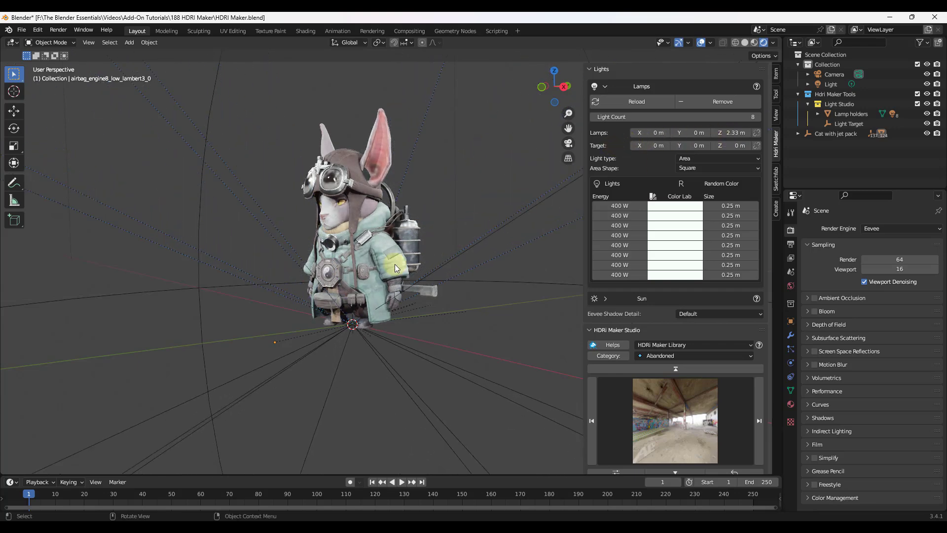
scroll(381, 282, down, 5)
scroll(380, 282, down, 2)
drag(734, 132, 736, 168)
scroll(354, 268, up, 9)
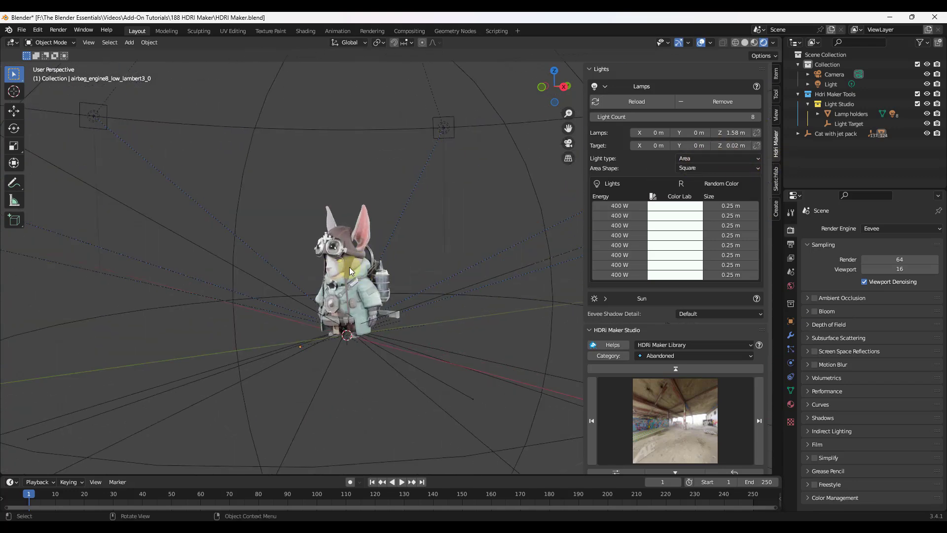
scroll(356, 277, down, 5)
middle_drag(376, 292, 389, 294)
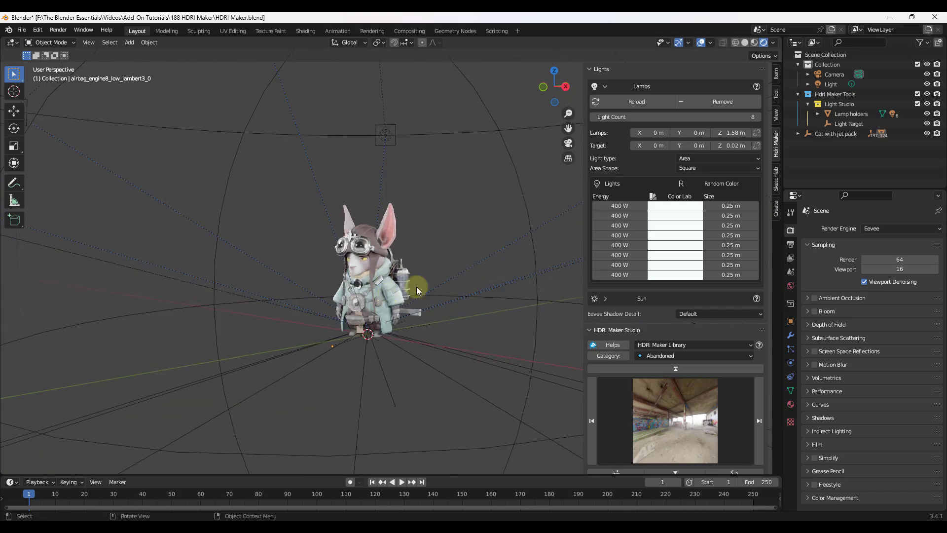
drag(723, 146, 736, 146)
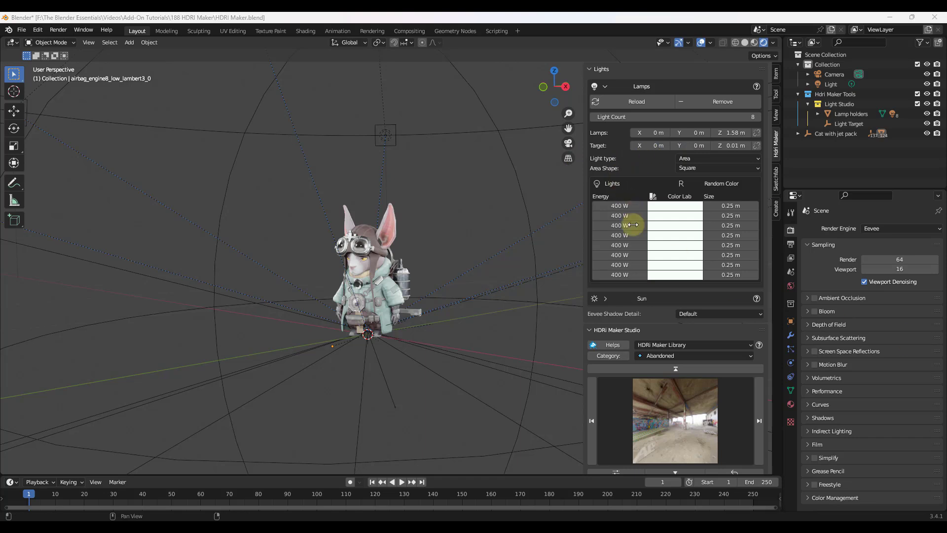
Step: Set the energy of the first four lamps to 85.5 W and of the other four to 48.7 W
drag(622, 206, 446, 211)
drag(758, 211, 914, 211)
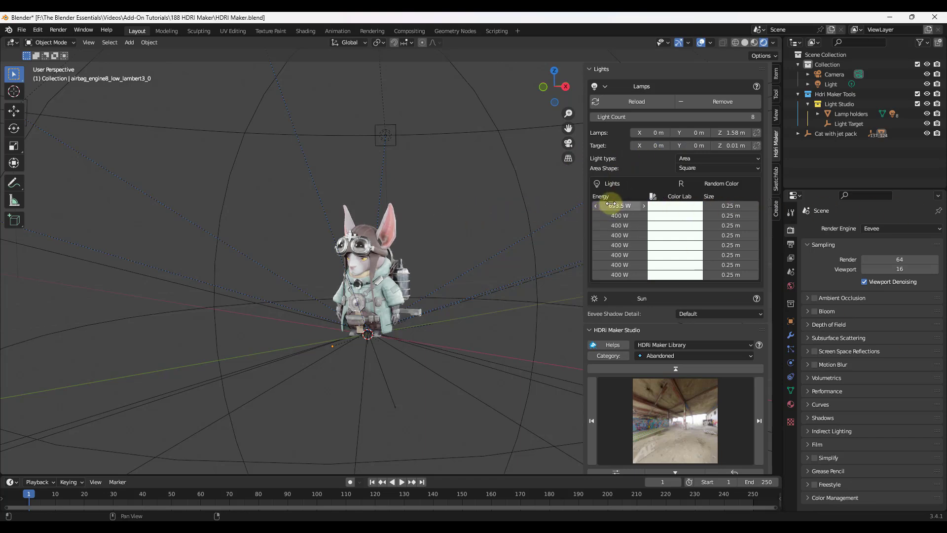
mouse_move(611, 206)
mouse_down()
mouse_move(662, 203)
mouse_move(611, 205)
mouse_up()
drag(602, 270, 759, 271)
click(629, 203)
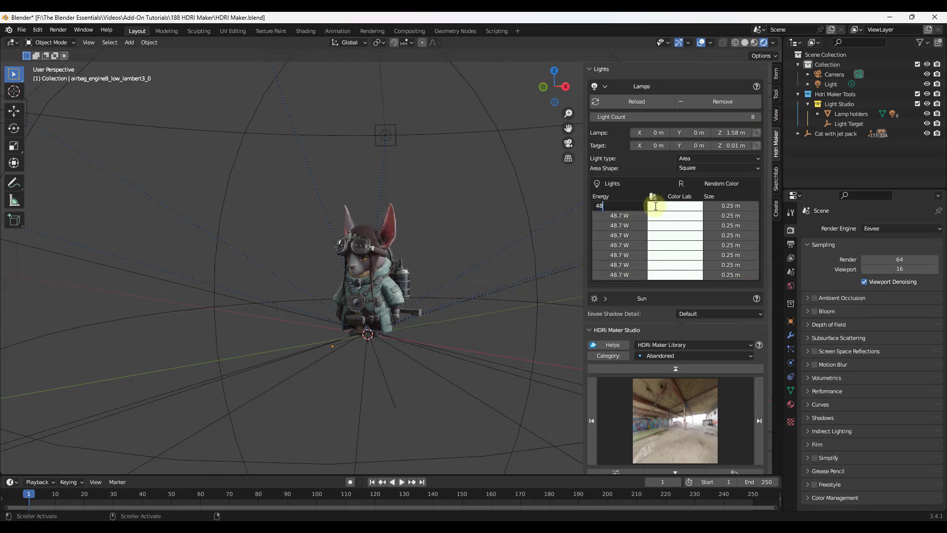
key(Return)
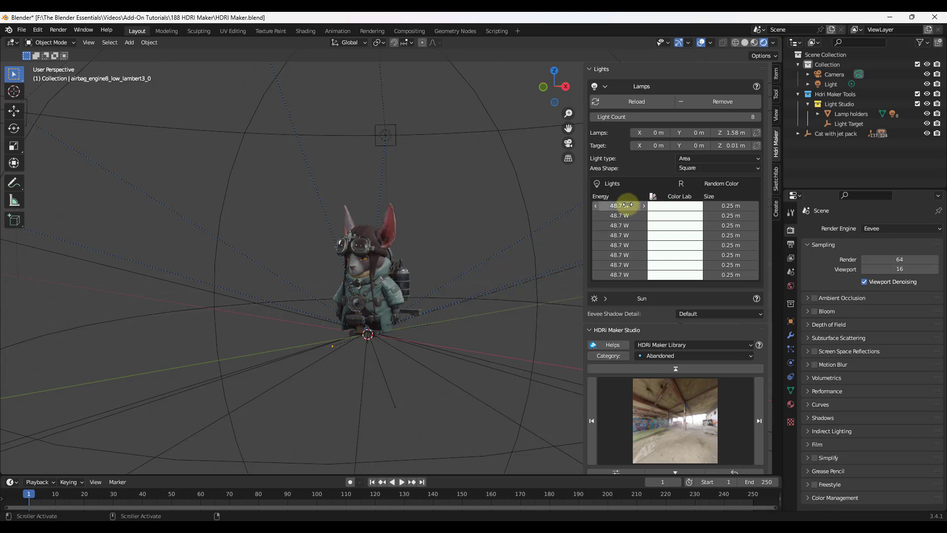
mouse_move(622, 207)
mouse_down()
mouse_move(620, 235)
mouse_move(570, 225)
mouse_move(812, 222)
mouse_move(516, 216)
mouse_move(728, 218)
mouse_move(567, 218)
mouse_move(690, 243)
mouse_up()
drag(764, 249, 689, 216)
Step: Randomize the lamp colors several times and inspect the colored light on the cat
click(718, 185)
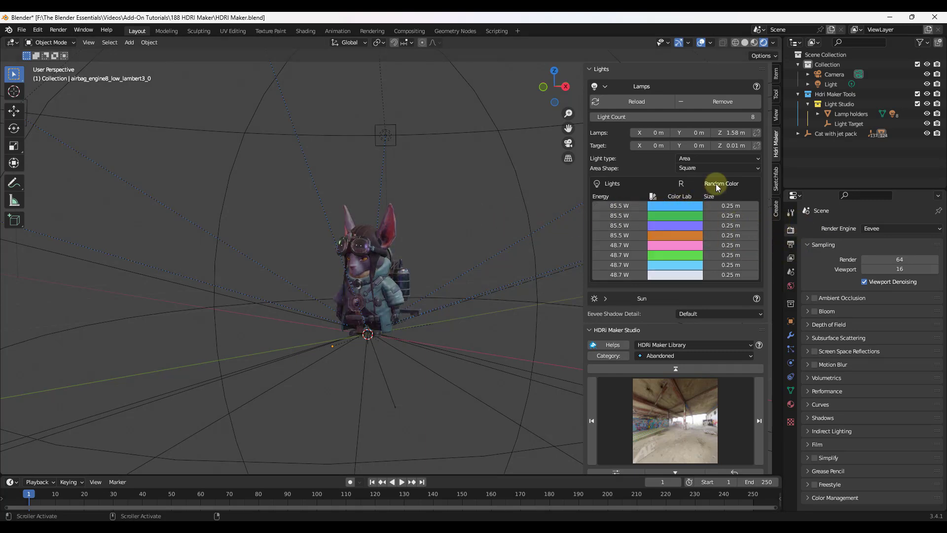
middle_drag(474, 256, 451, 256)
scroll(381, 280, up, 3)
middle_drag(382, 280, 359, 256)
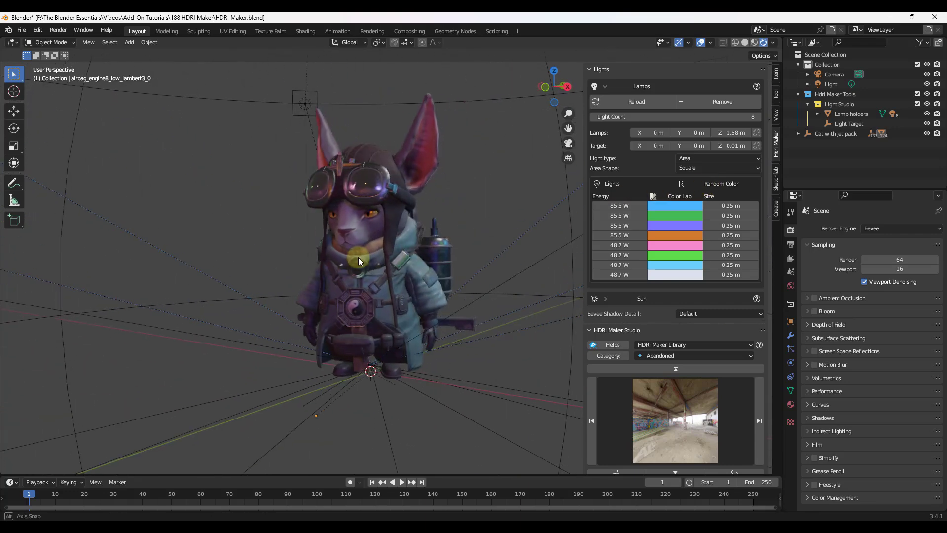
scroll(388, 254, down, 3)
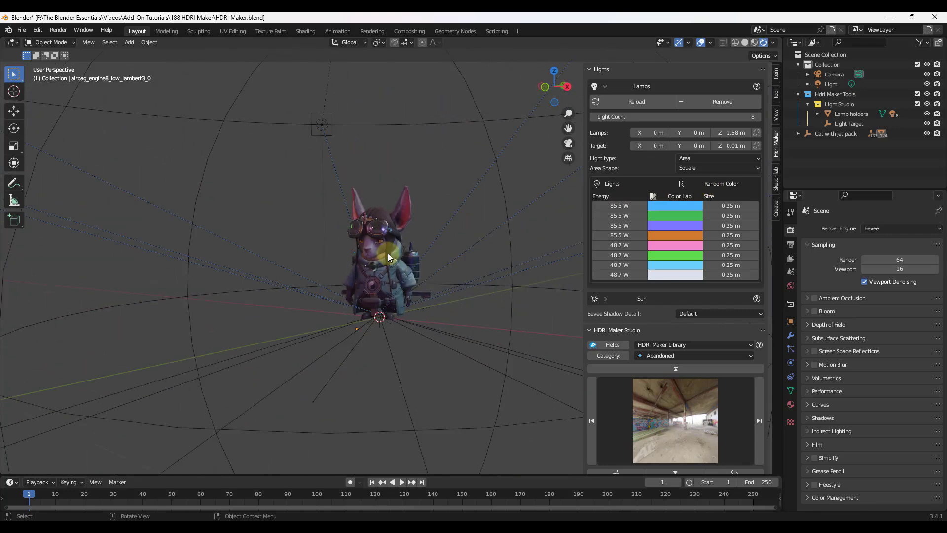
click(710, 183)
click(684, 184)
click(684, 184)
middle_drag(474, 242, 397, 246)
scroll(396, 241, up, 4)
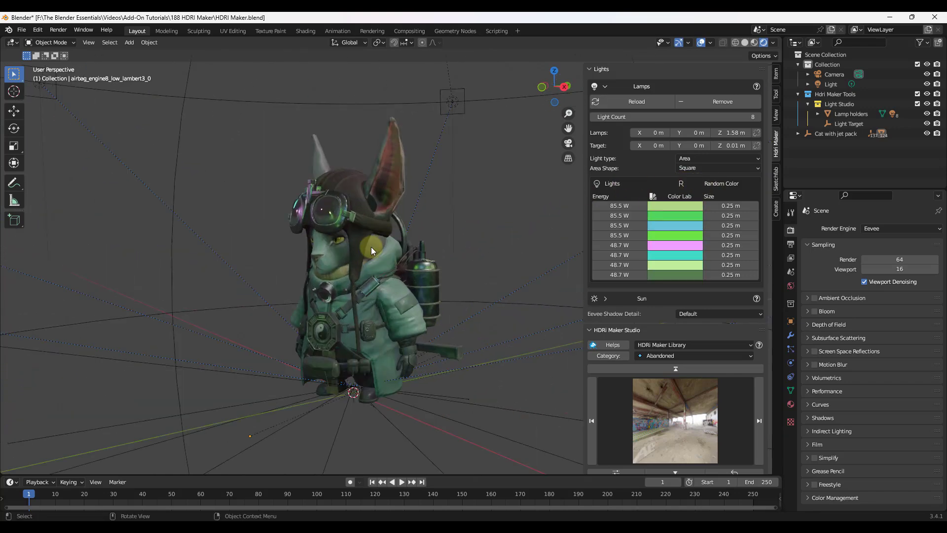
Step: Set the first lamp's color to near white and copy it onto the lamps listed below it
click(681, 206)
drag(733, 99, 733, 74)
click(687, 106)
drag(692, 109, 691, 109)
drag(677, 207, 676, 216)
drag(676, 216, 675, 225)
drag(675, 225, 673, 236)
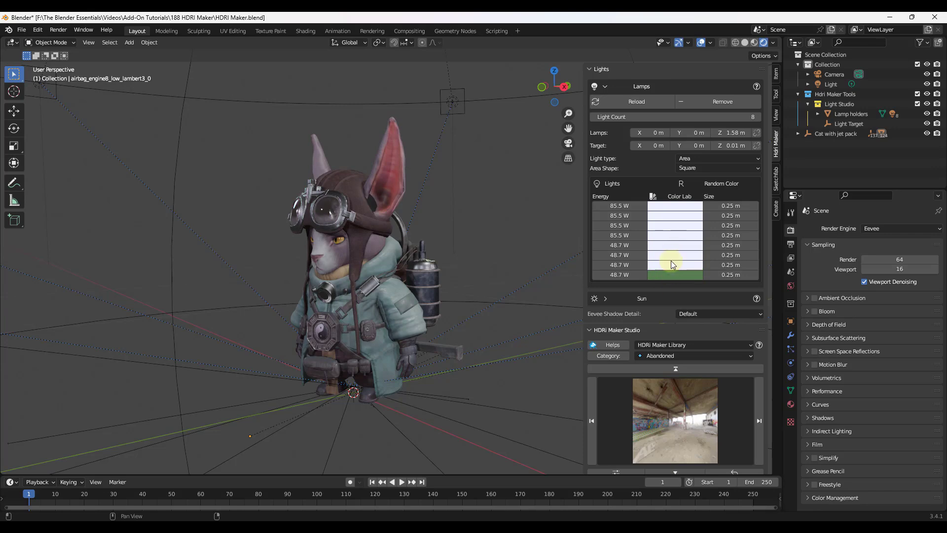
Step: Assign a new set of random colors to all eight lamps and inspect the cat up close
middle_drag(413, 261, 434, 249)
click(719, 184)
mouse_move(347, 238)
middle_down()
mouse_move(408, 238)
mouse_move(341, 235)
mouse_move(350, 242)
middle_up()
scroll(350, 243, up, 4)
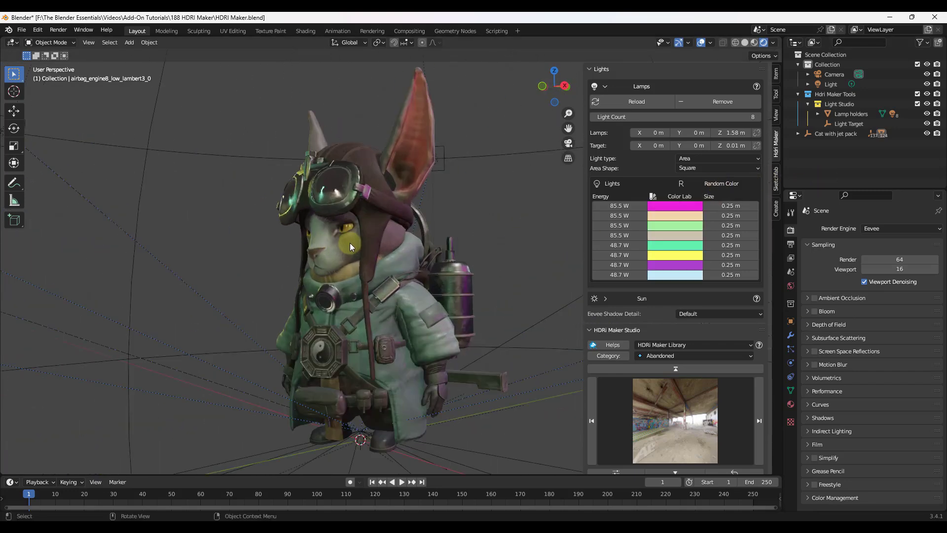
scroll(360, 245, down, 2)
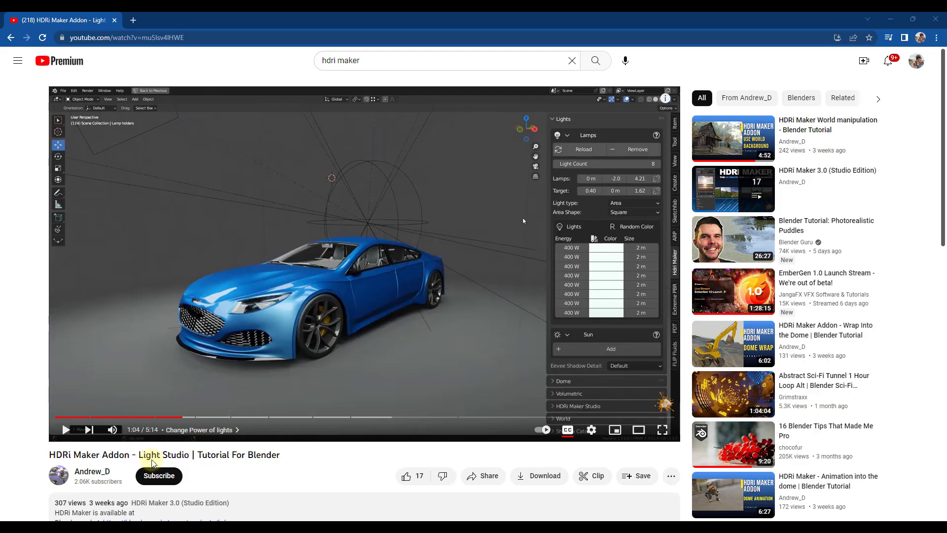
Step: Add a Noise Volume to the cube dome scene with the ruined building and set its density to 0.097
scroll(151, 464, down, 1)
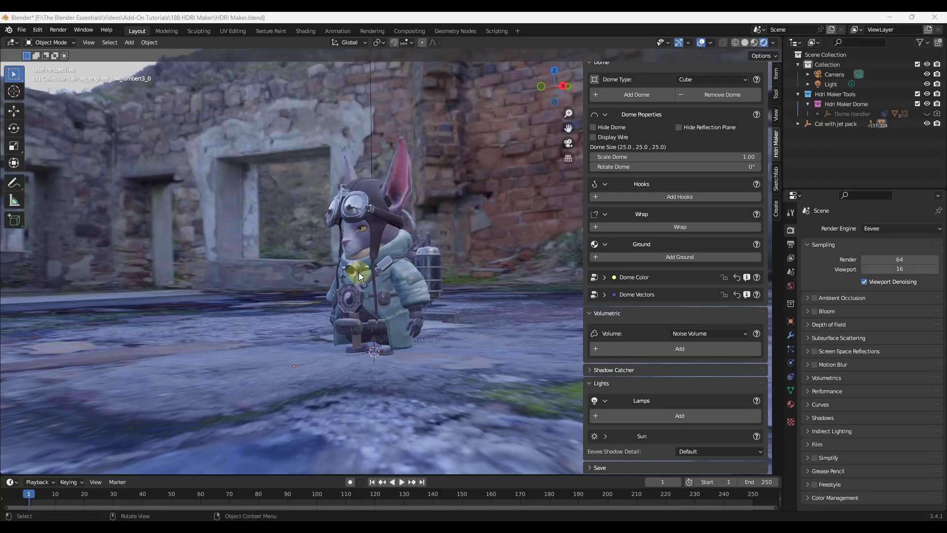
middle_drag(360, 272, 577, 310)
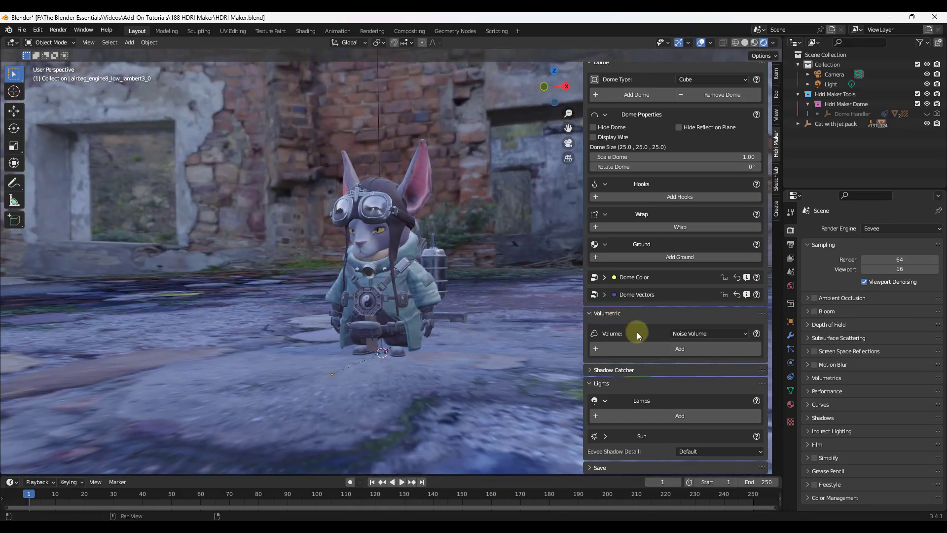
click(682, 350)
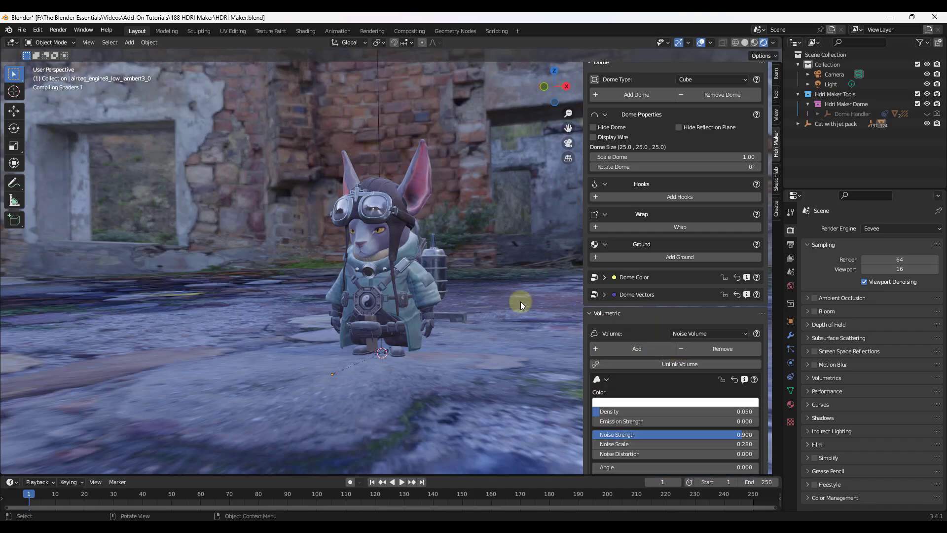
scroll(437, 250, down, 5)
mouse_move(412, 271)
middle_down()
mouse_move(467, 259)
mouse_move(274, 269)
mouse_move(419, 270)
middle_up()
scroll(420, 270, up, 3)
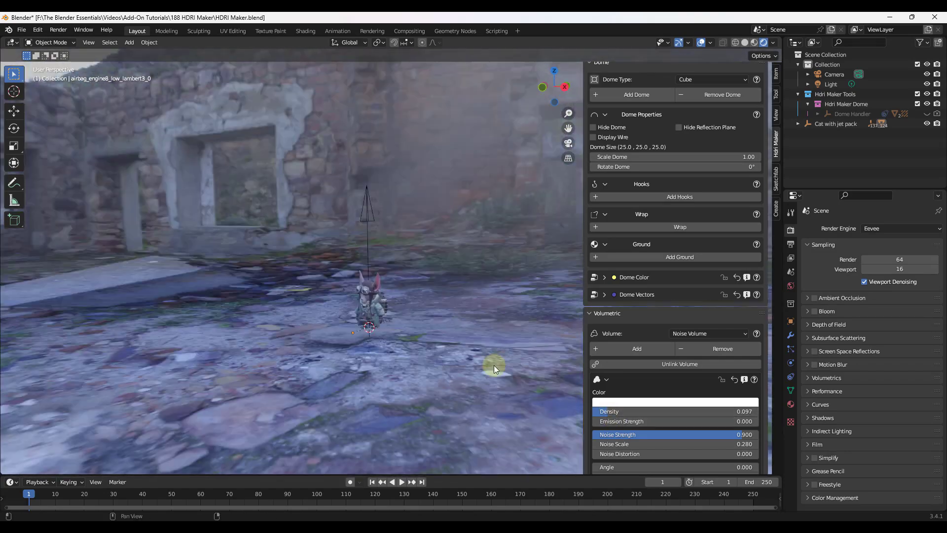
Step: Thicken the fog by raising the noise volume's density to 0.268
middle_drag(444, 353, 366, 319)
scroll(366, 318, down, 5)
scroll(366, 318, down, 5)
scroll(367, 318, up, 3)
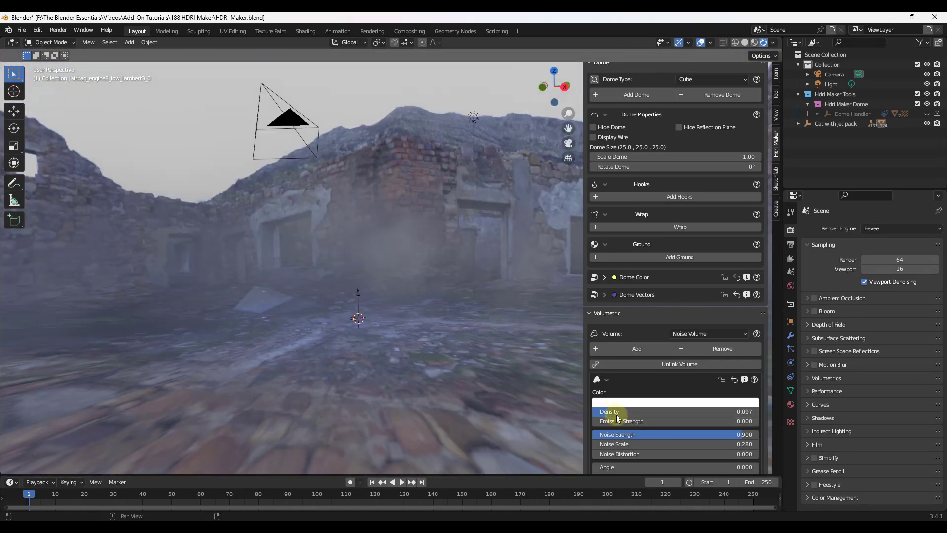
mouse_move(615, 413)
mouse_down()
mouse_move(647, 417)
mouse_move(628, 417)
mouse_up()
scroll(354, 320, up, 9)
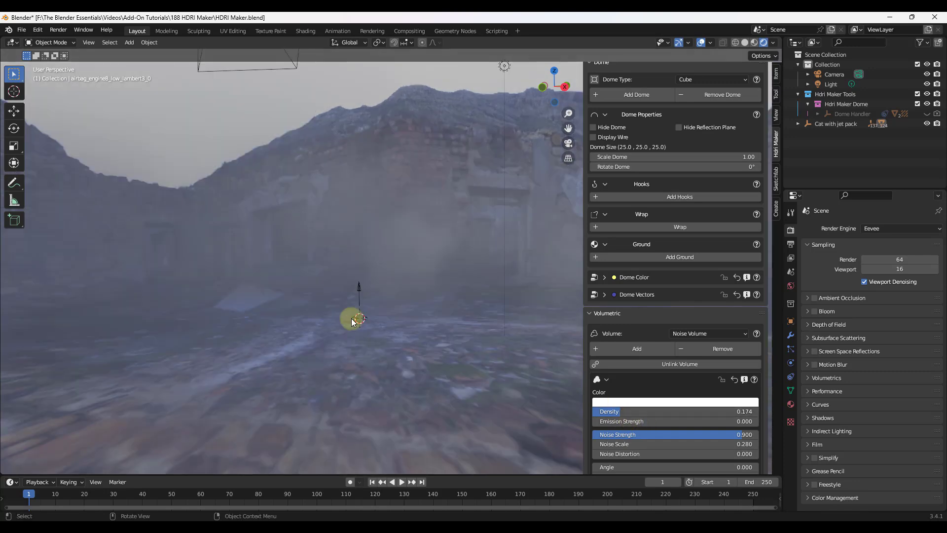
scroll(392, 309, up, 6)
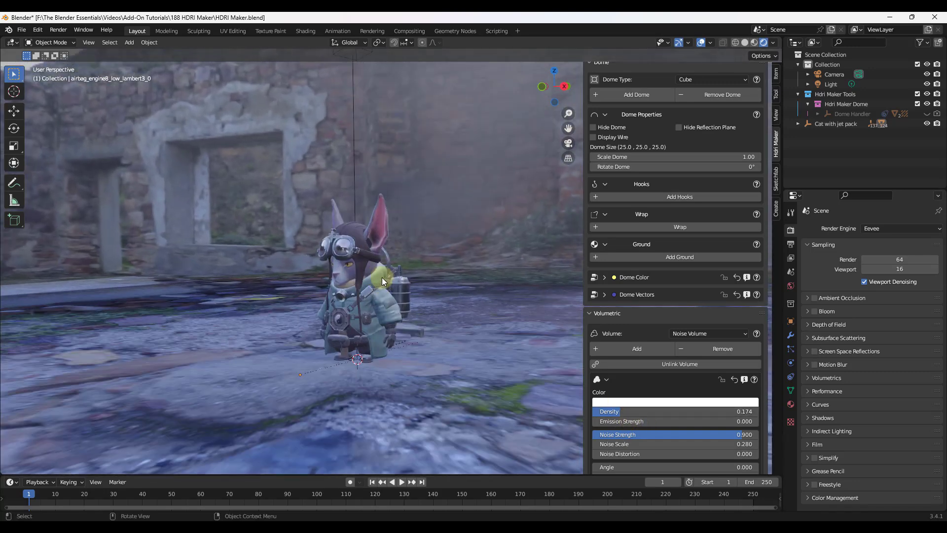
drag(624, 413, 644, 415)
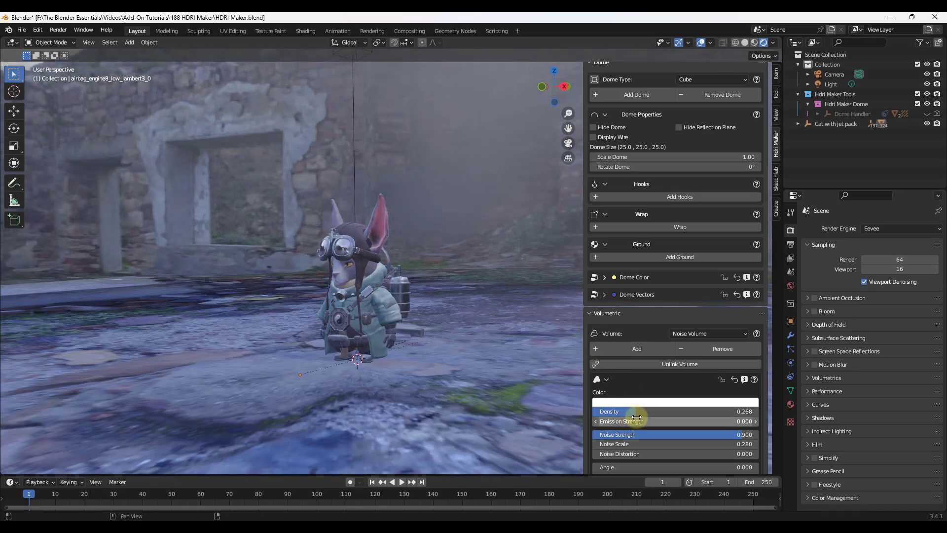
Step: Set the noise volume's height to 0.600 and its emission strength to 0.200
scroll(647, 420, down, 4)
scroll(647, 420, down, 1)
mouse_move(623, 377)
mouse_down()
mouse_move(608, 378)
mouse_move(618, 380)
mouse_up()
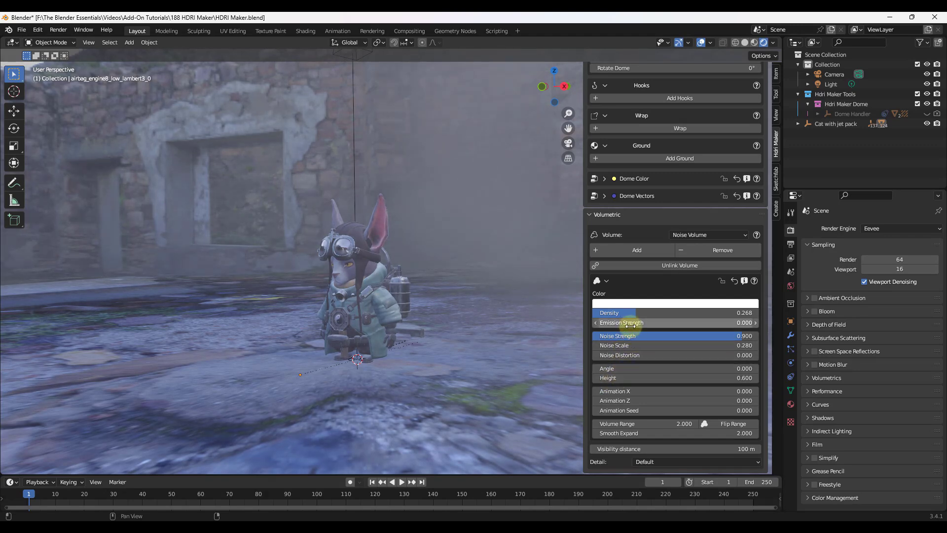
mouse_move(633, 323)
mouse_down()
mouse_move(649, 323)
mouse_move(634, 322)
mouse_up()
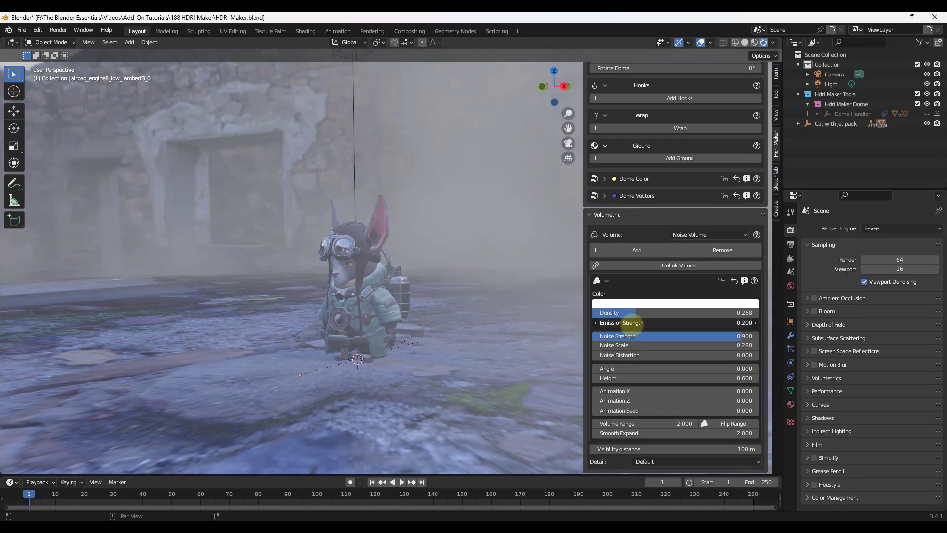
Step: Darken the noise volume's color to a gray with an HSV value of 0.274
click(633, 304)
drag(677, 204, 677, 193)
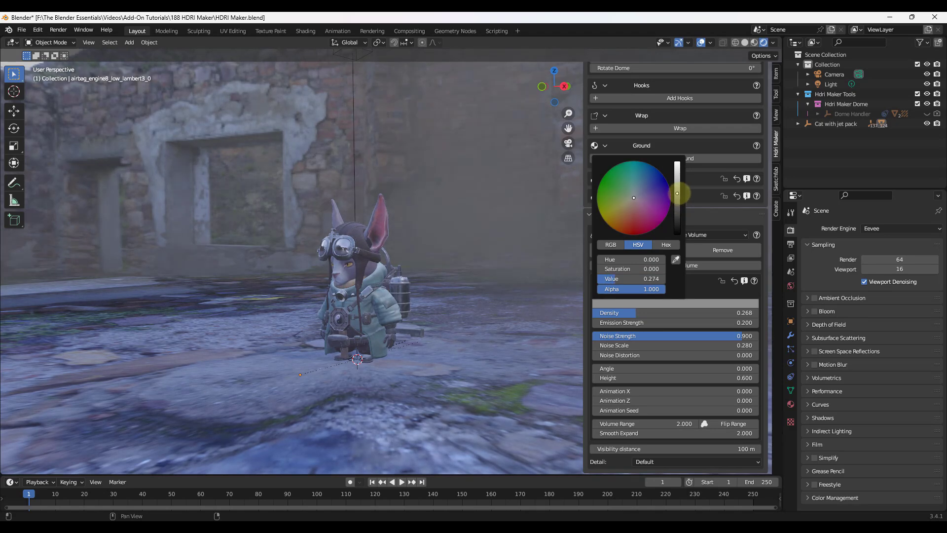
scroll(312, 285, up, 2)
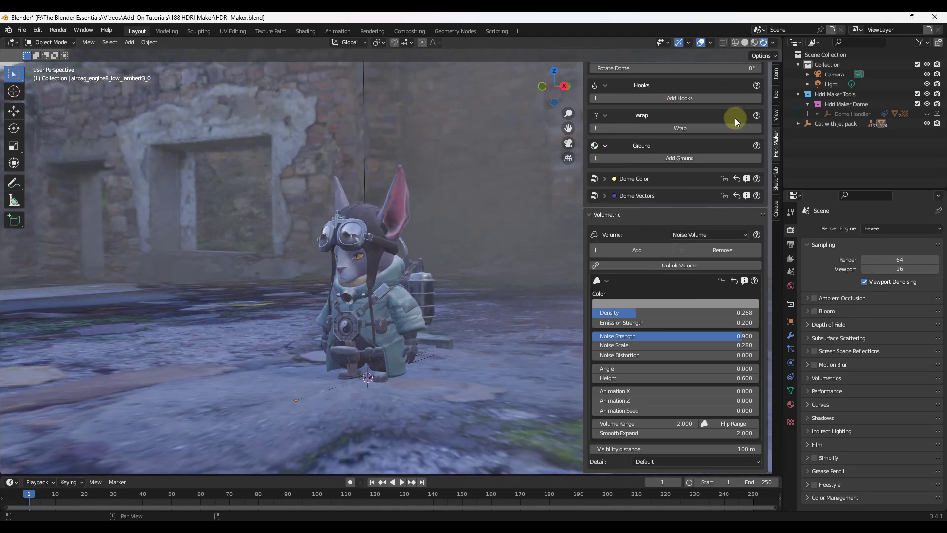
Step: Switch the scene's render engine to Cycles
click(878, 232)
click(880, 262)
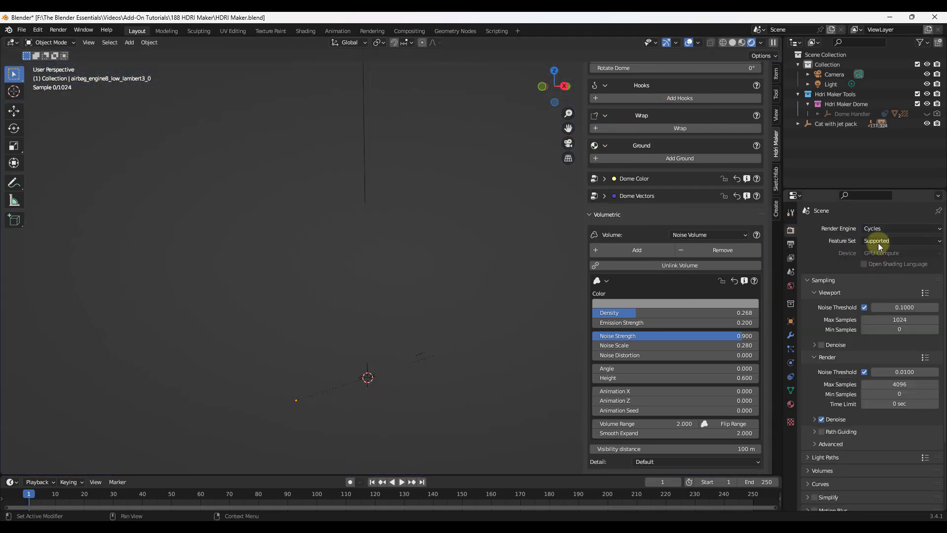